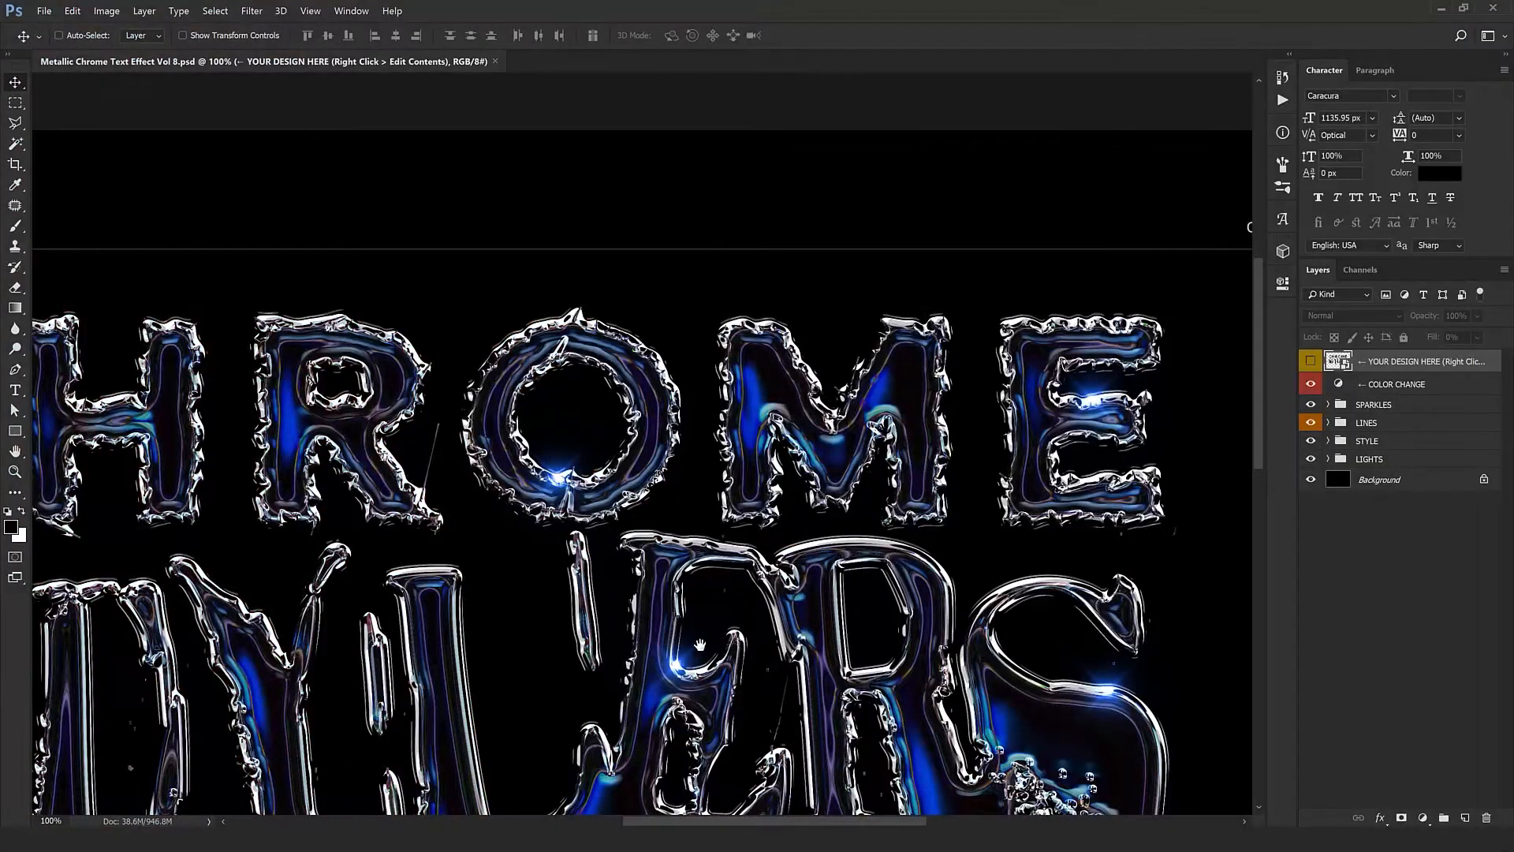
# - Open the embedded contents of the YOUR DESIGN HERE smart object for editing
pyautogui.scroll(-2, 699, 645)
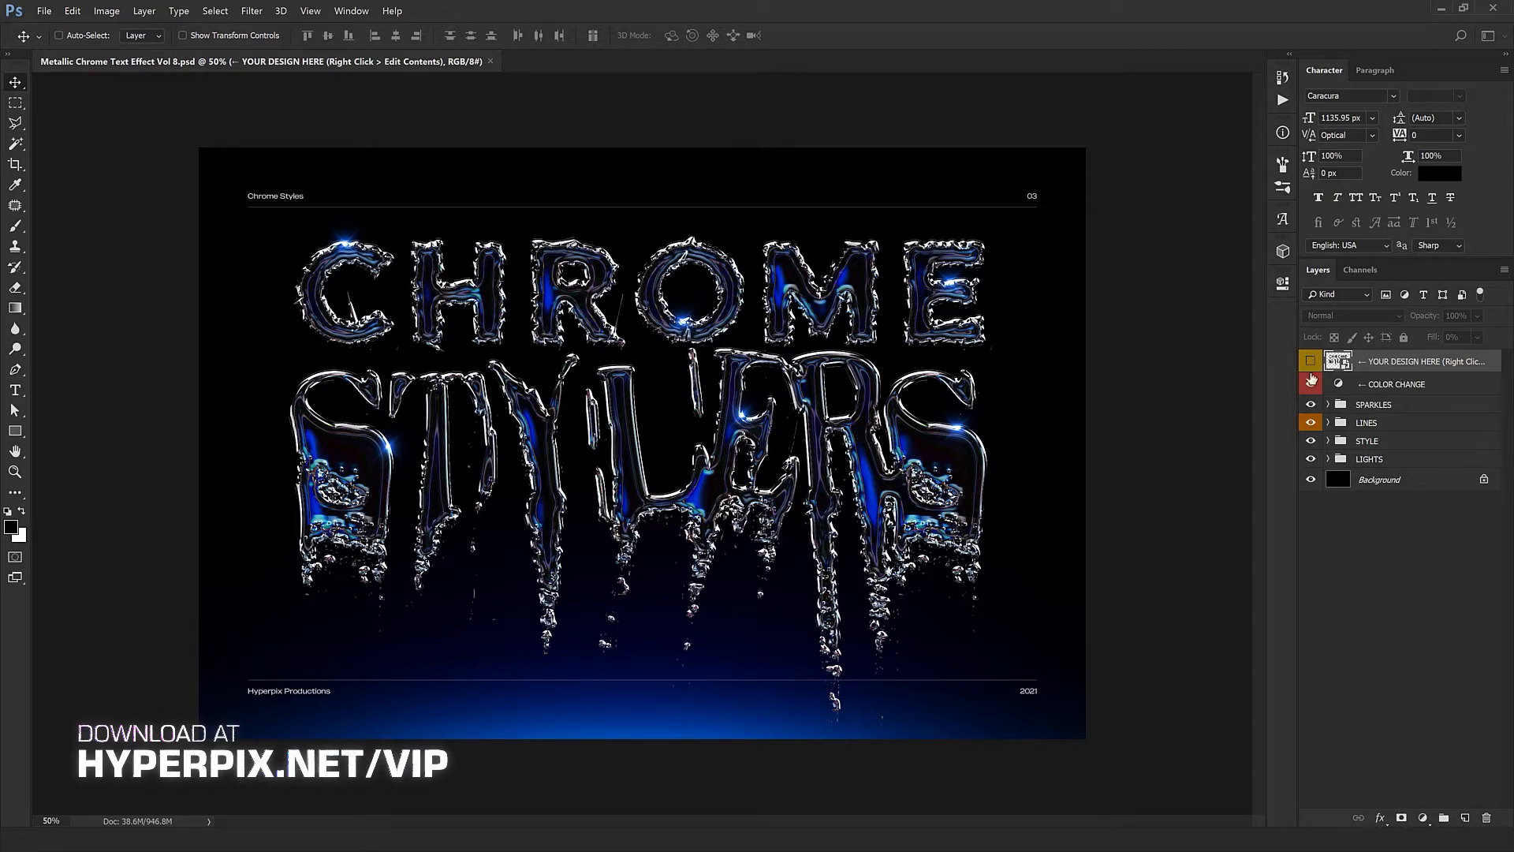
pyautogui.rightClick(1375, 371)
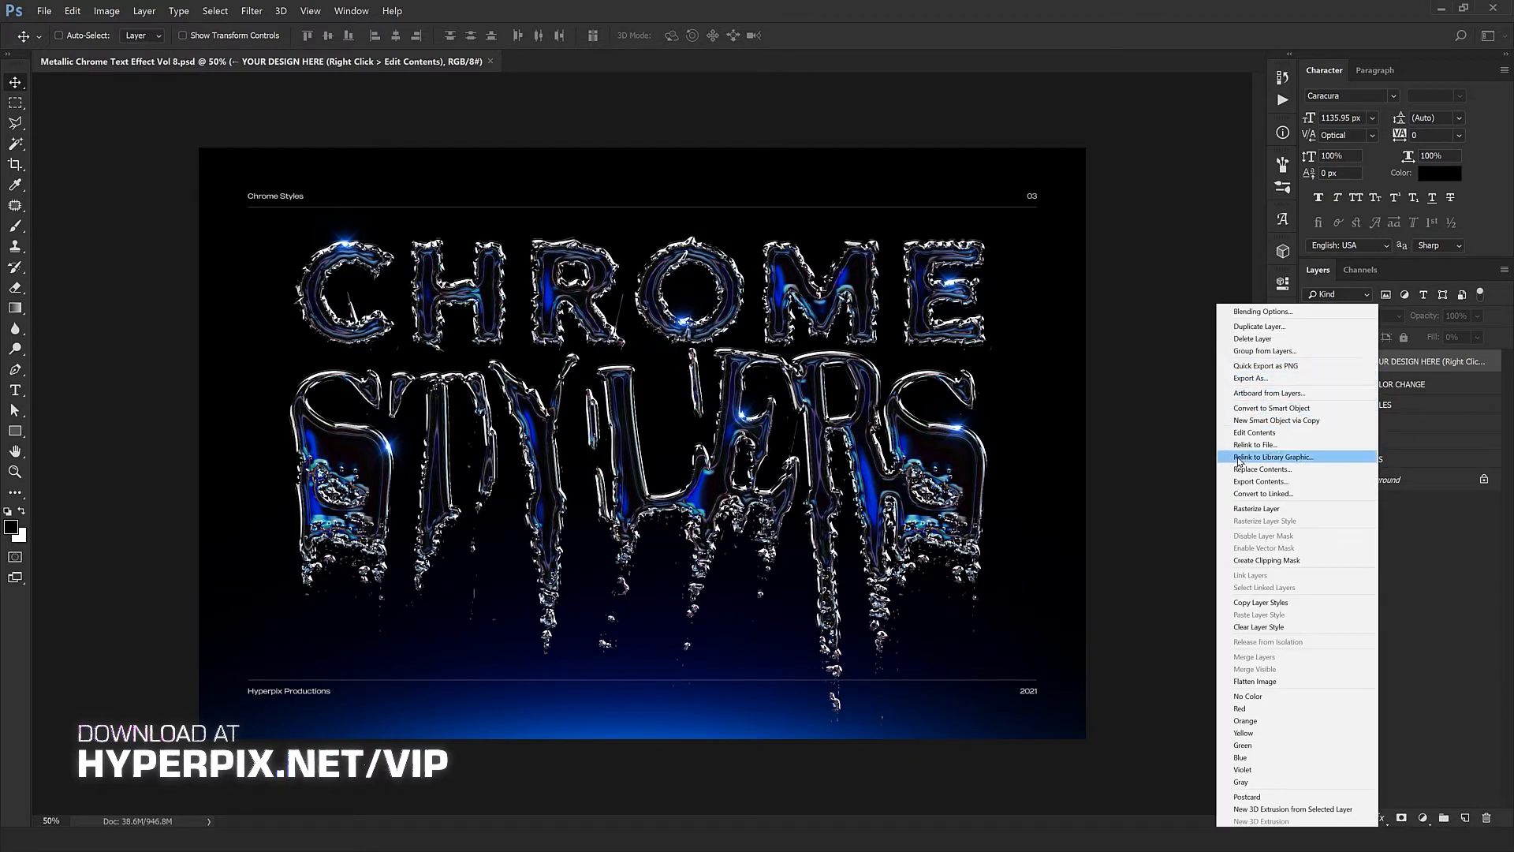
pyautogui.click(1238, 434)
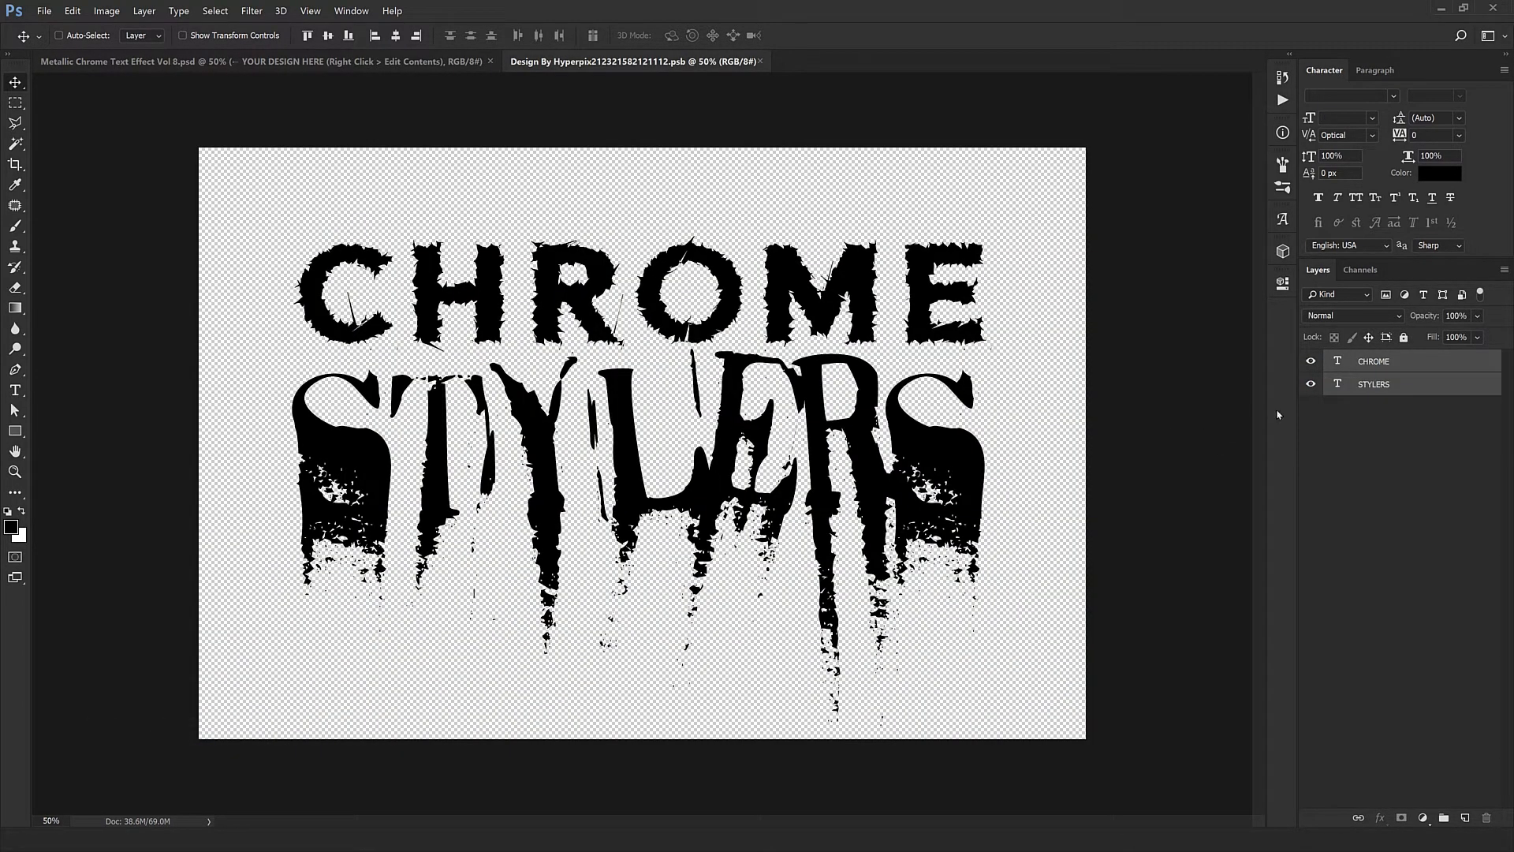
# - Replace the CHROME text with HYPERX
pyautogui.click(1338, 366)
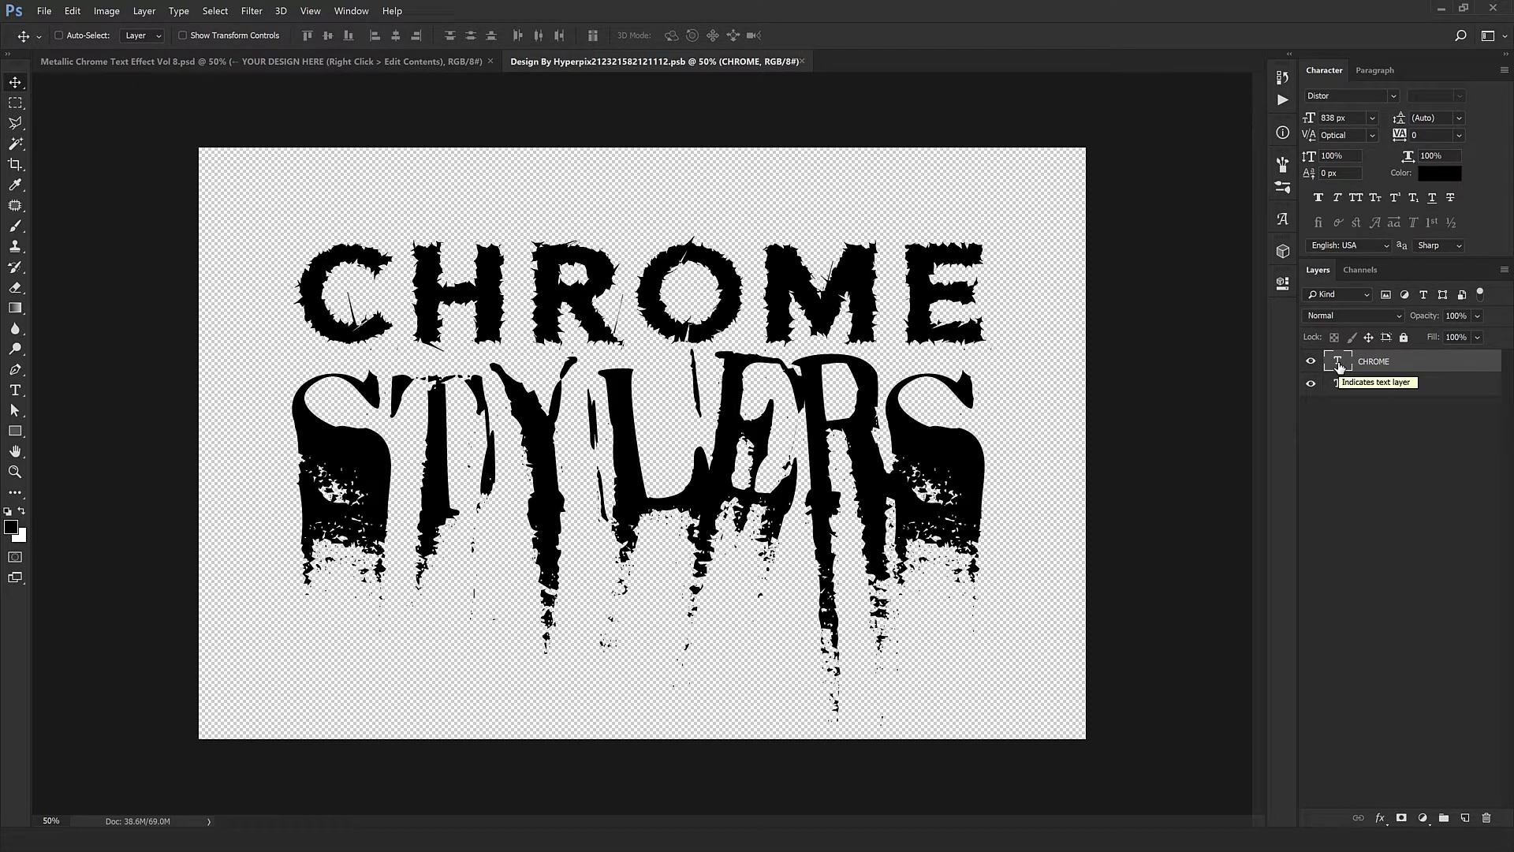
pyautogui.doubleClick(1339, 364)
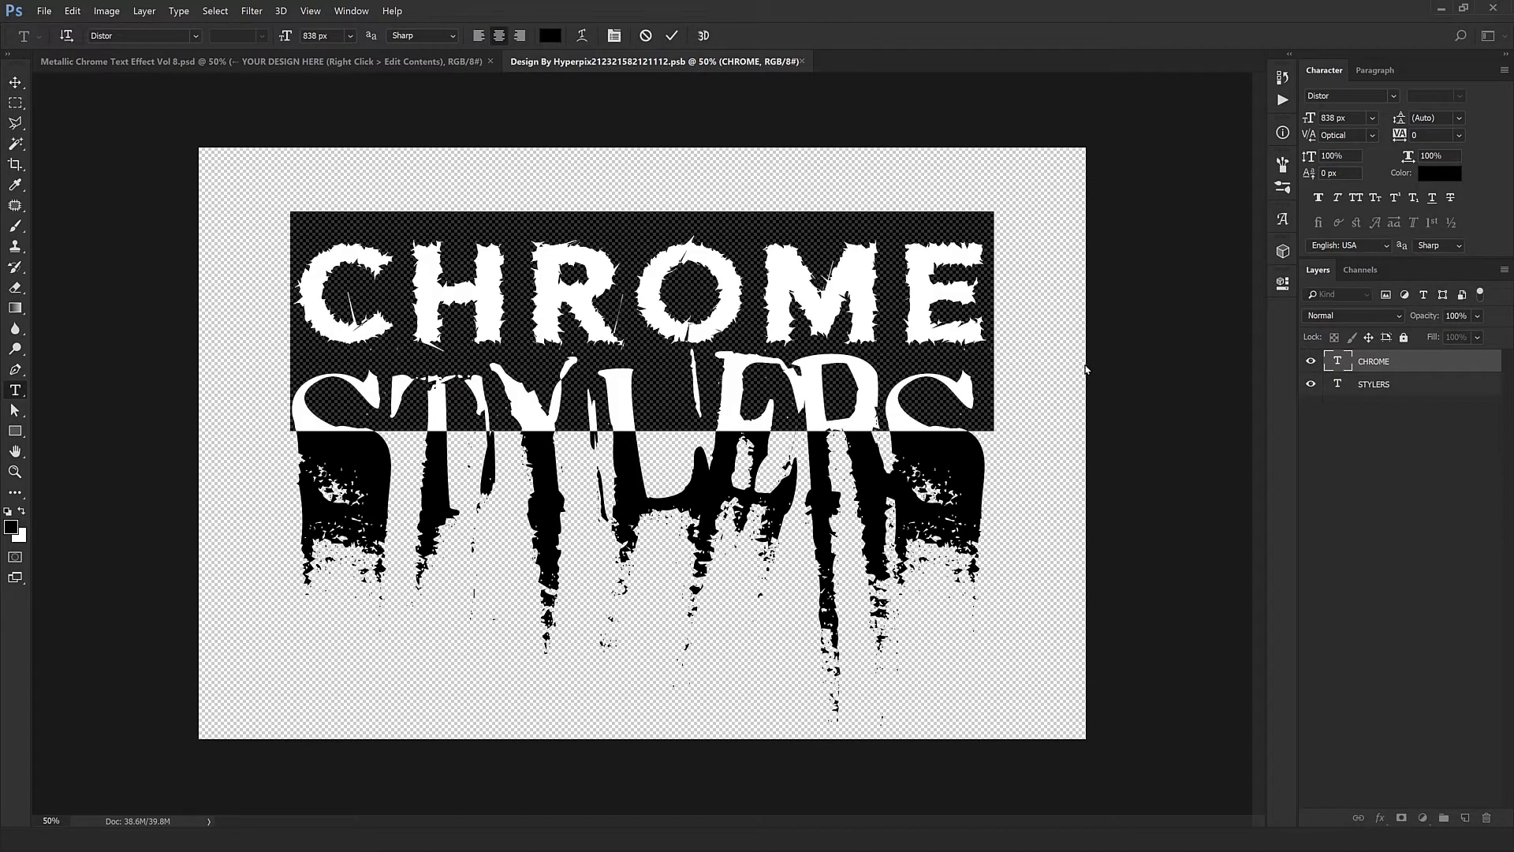
pyautogui.write('HYPER')
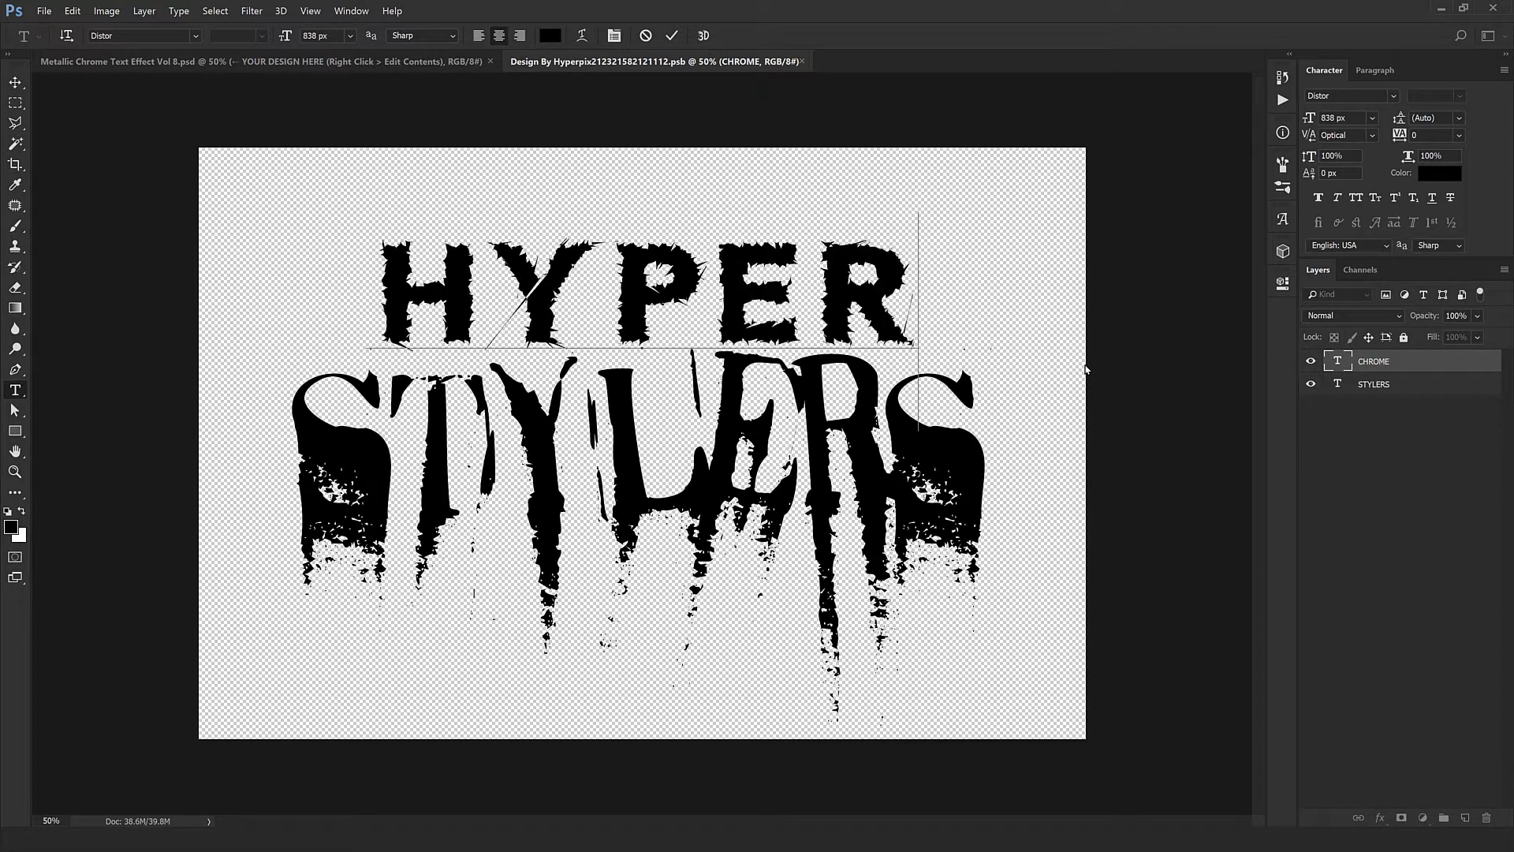
pyautogui.write('X')
pyautogui.hotkey('ctrl', 'Return')
pyautogui.press('v')
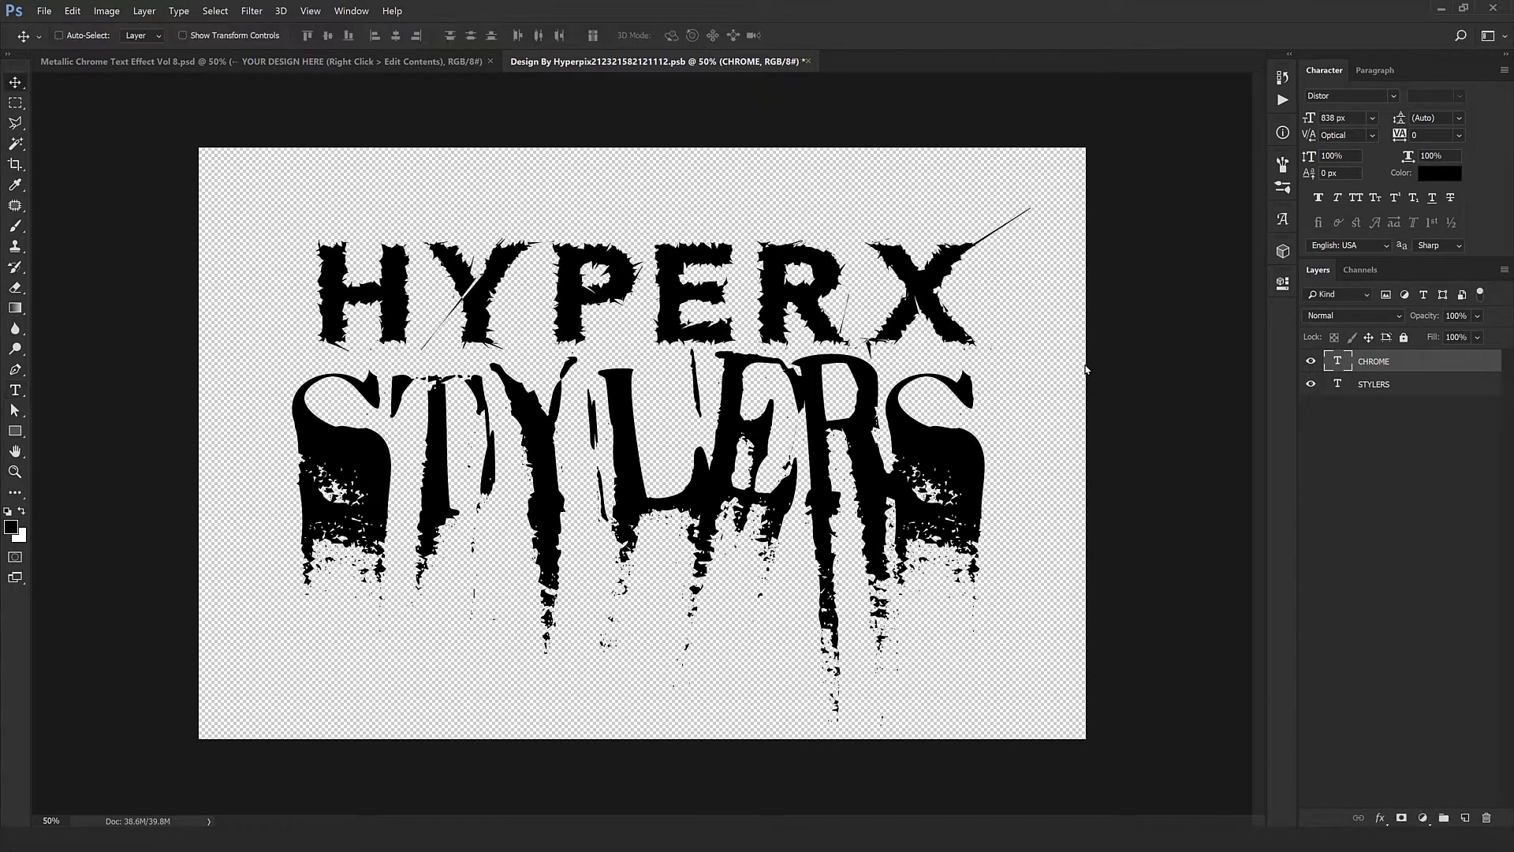
# - Replace the STYLERS text with GRAPHIC
pyautogui.doubleClick(1338, 384)
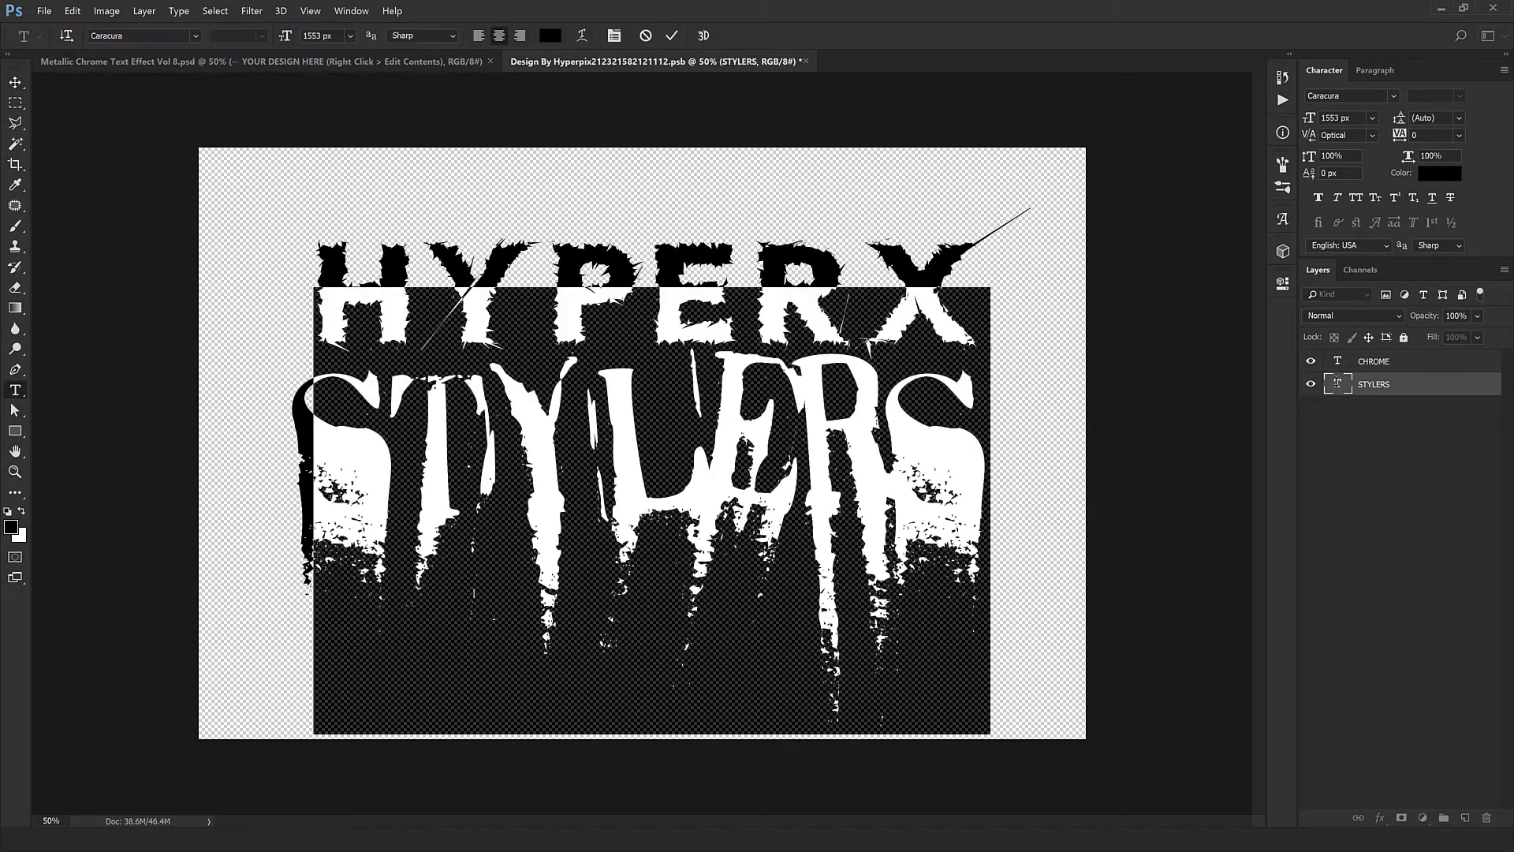
pyautogui.write('GRAPHIC')
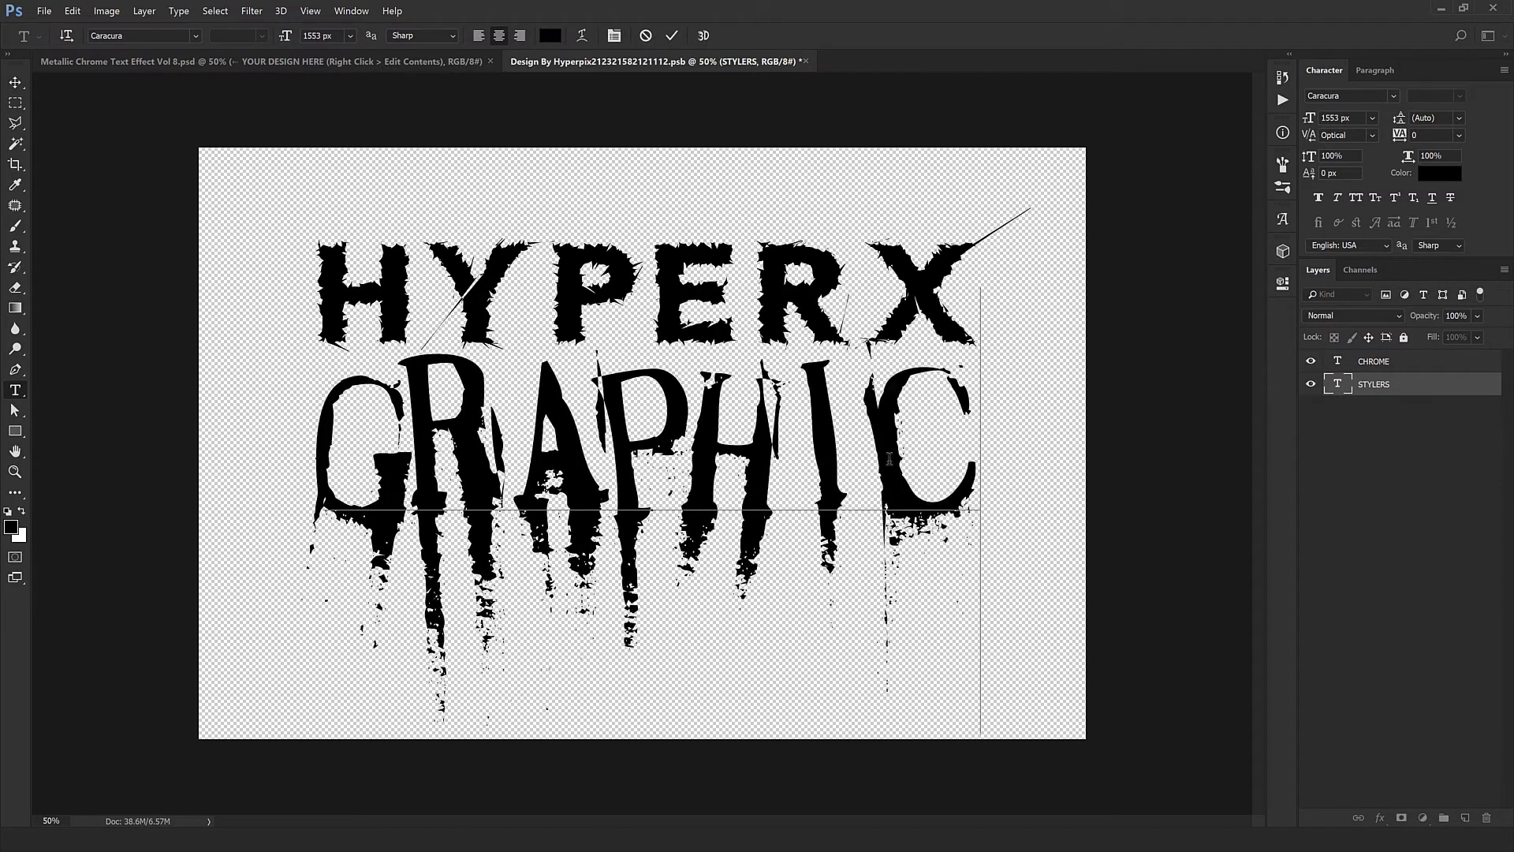
pyautogui.hotkey('ctrl', 'Return')
pyautogui.press('v')
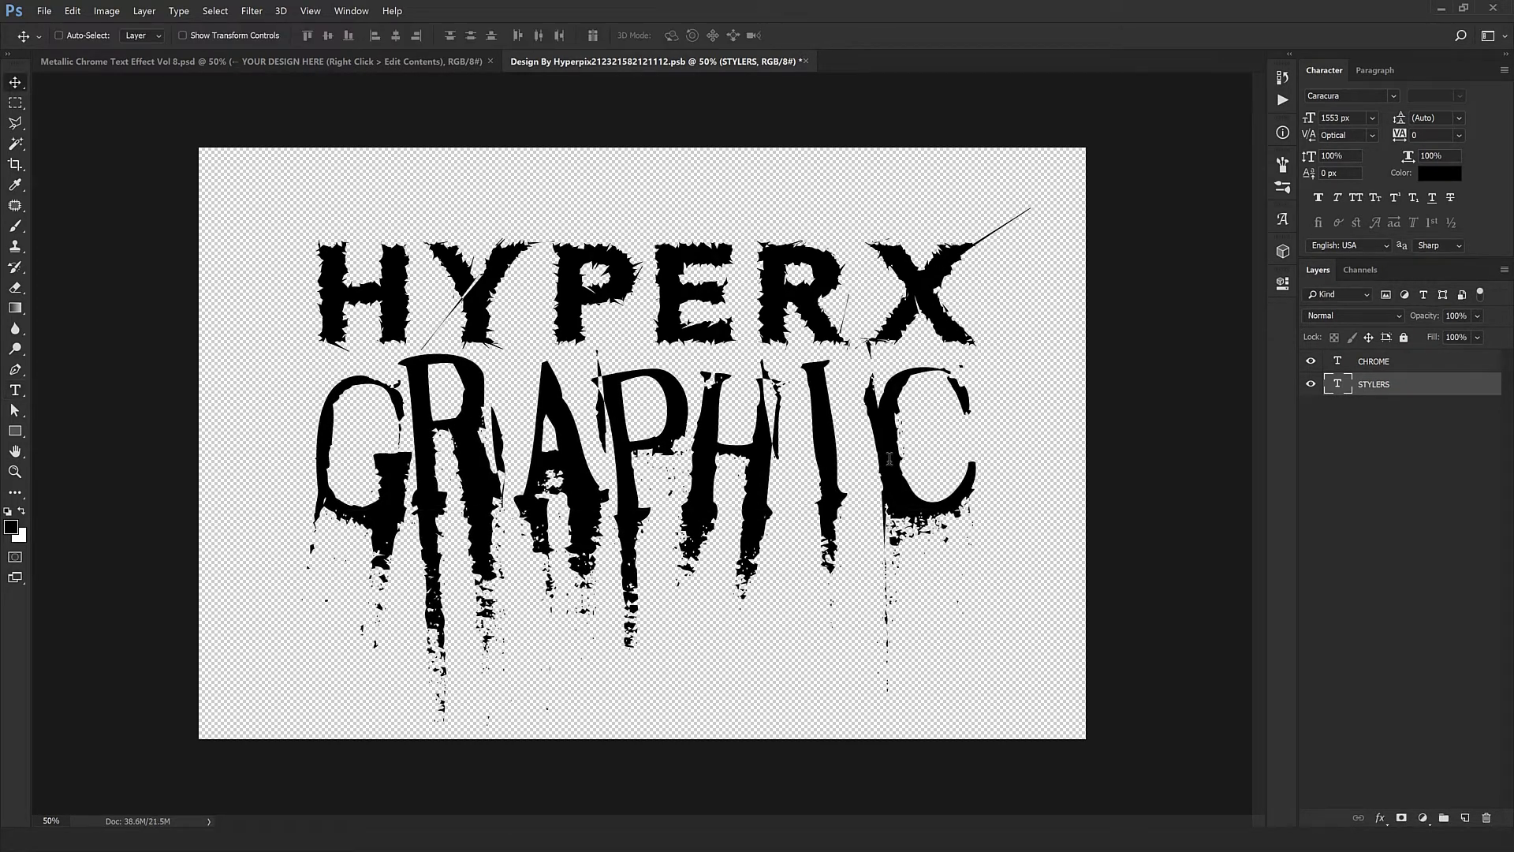
# - Scale the GRAPHIC text to about 102% around its center and shift the HYPERX text slightly upward
pyautogui.hotkey('ctrl', 't')
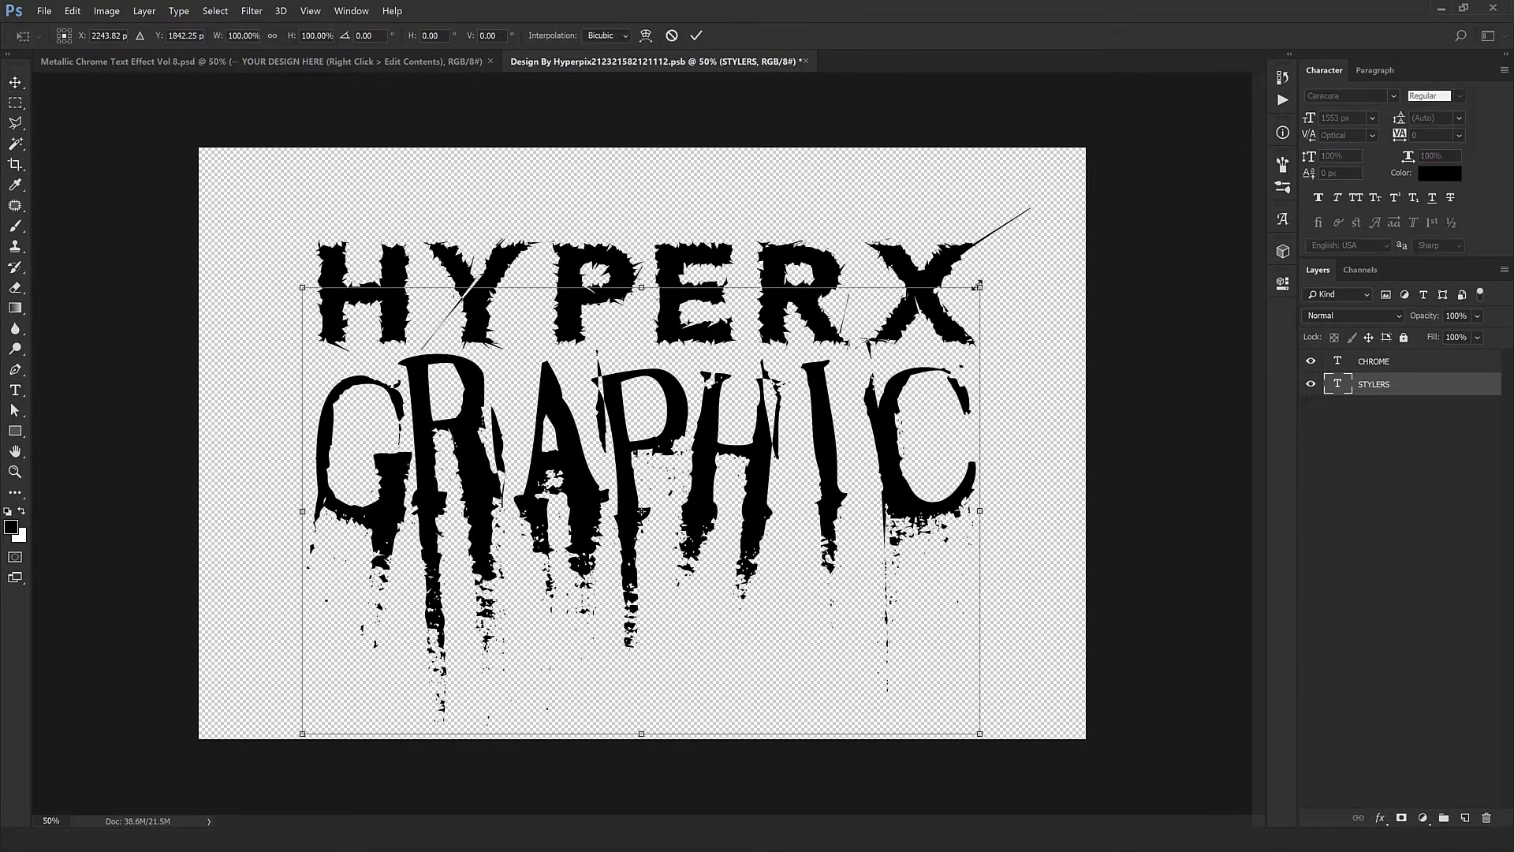
pyautogui.moveTo(985, 284); pyautogui.dragTo(991, 278)
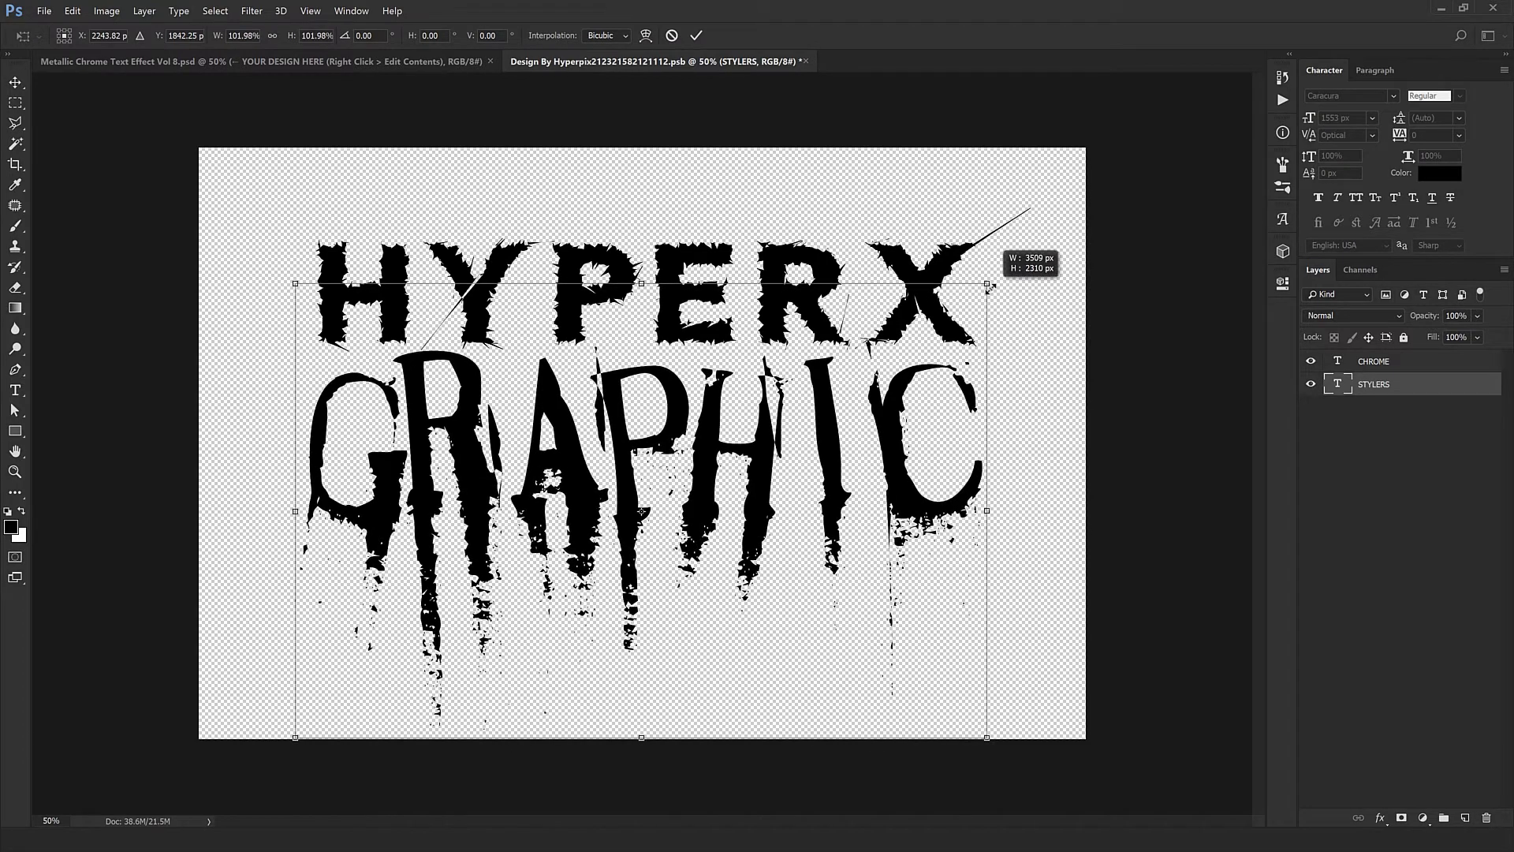
pyautogui.press('Return')
pyautogui.keyDown('ctrl'); pyautogui.click(828, 341); pyautogui.keyUp('ctrl')
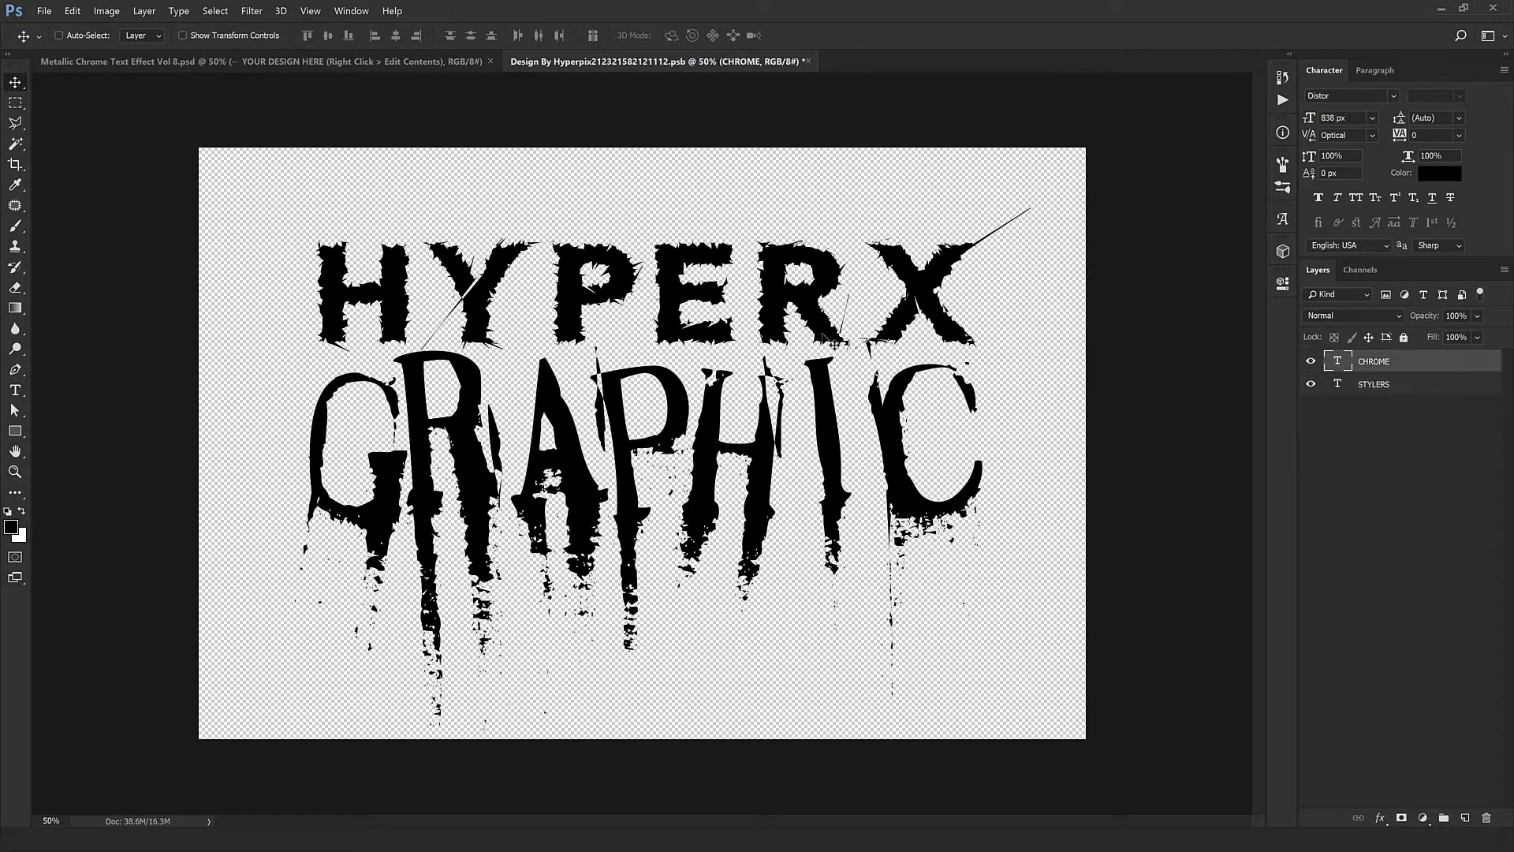
pyautogui.moveTo(835, 344); pyautogui.dragTo(833, 343)
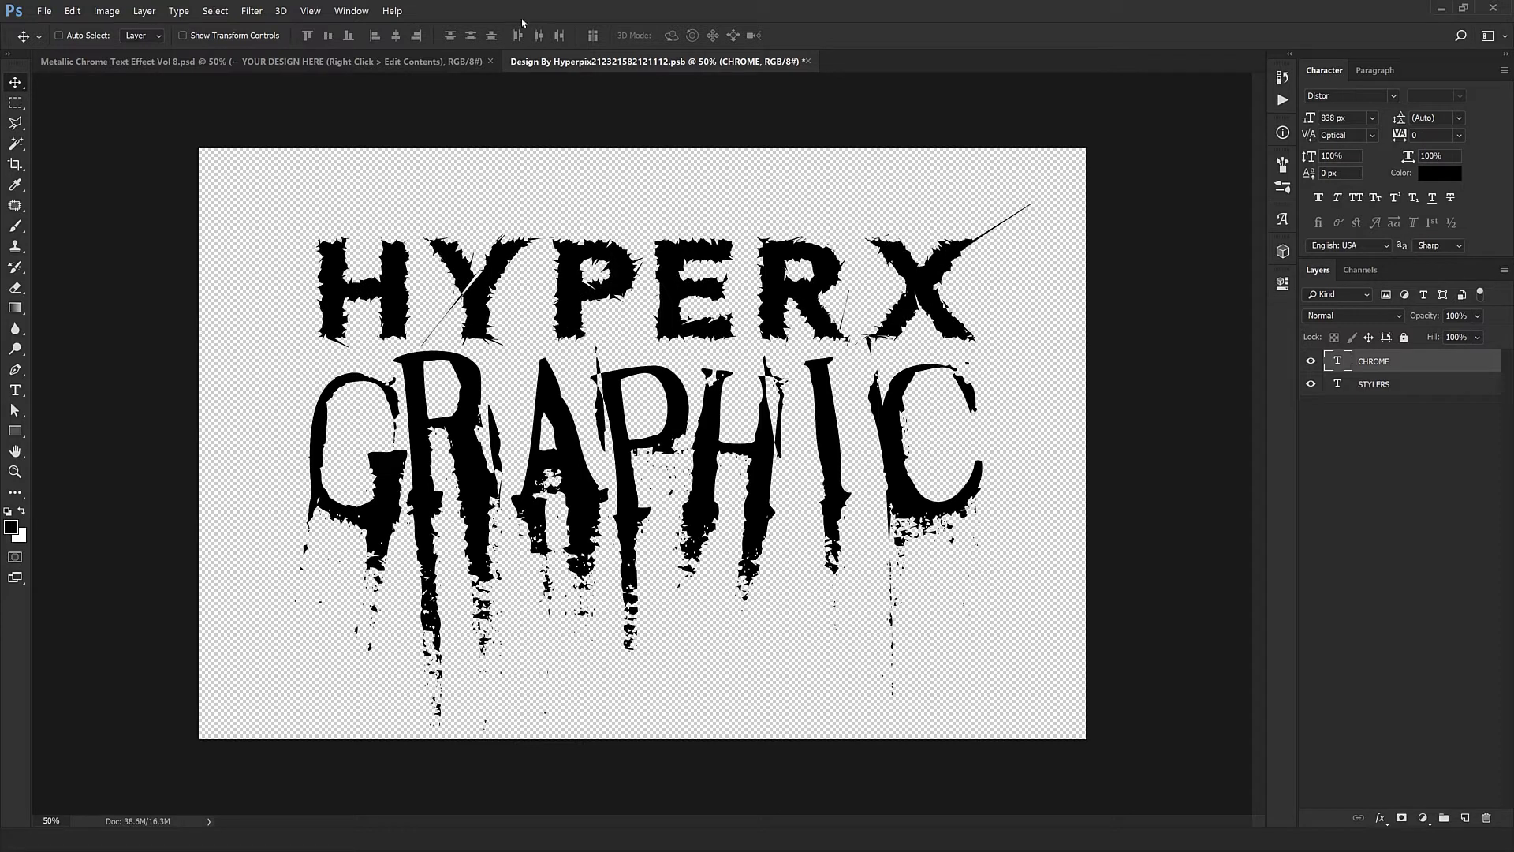
# - Close the smart object document and save its changes to update the chrome artwork
pyautogui.click(808, 63)
pyautogui.click(672, 316)
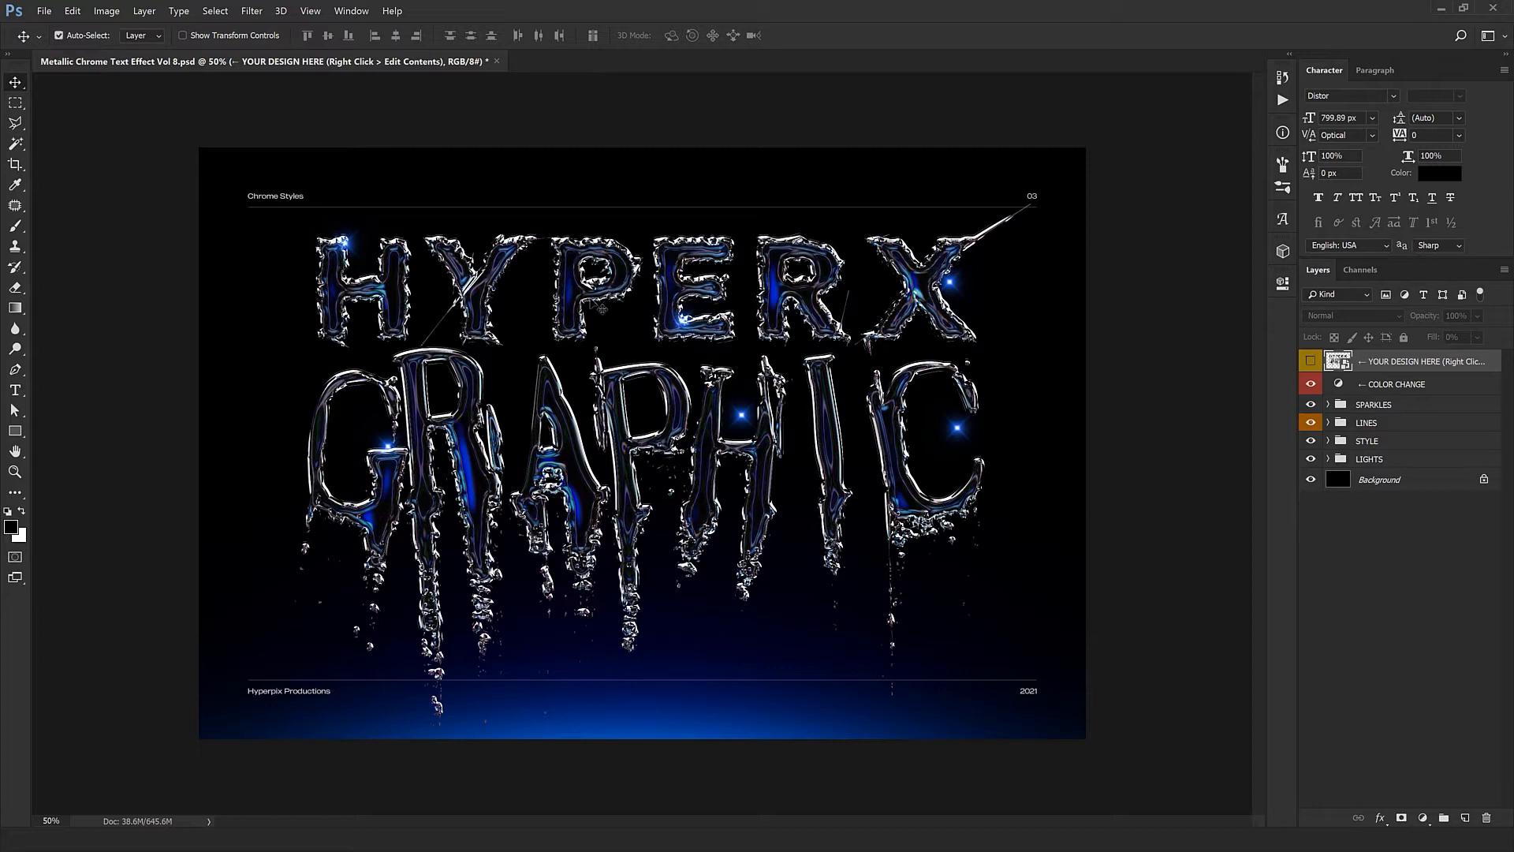
# - Examine the chrome detail of the HYPERX GRAPHIC lettering up close and return to the full artwork
pyautogui.hotkey('ctrl', '+')
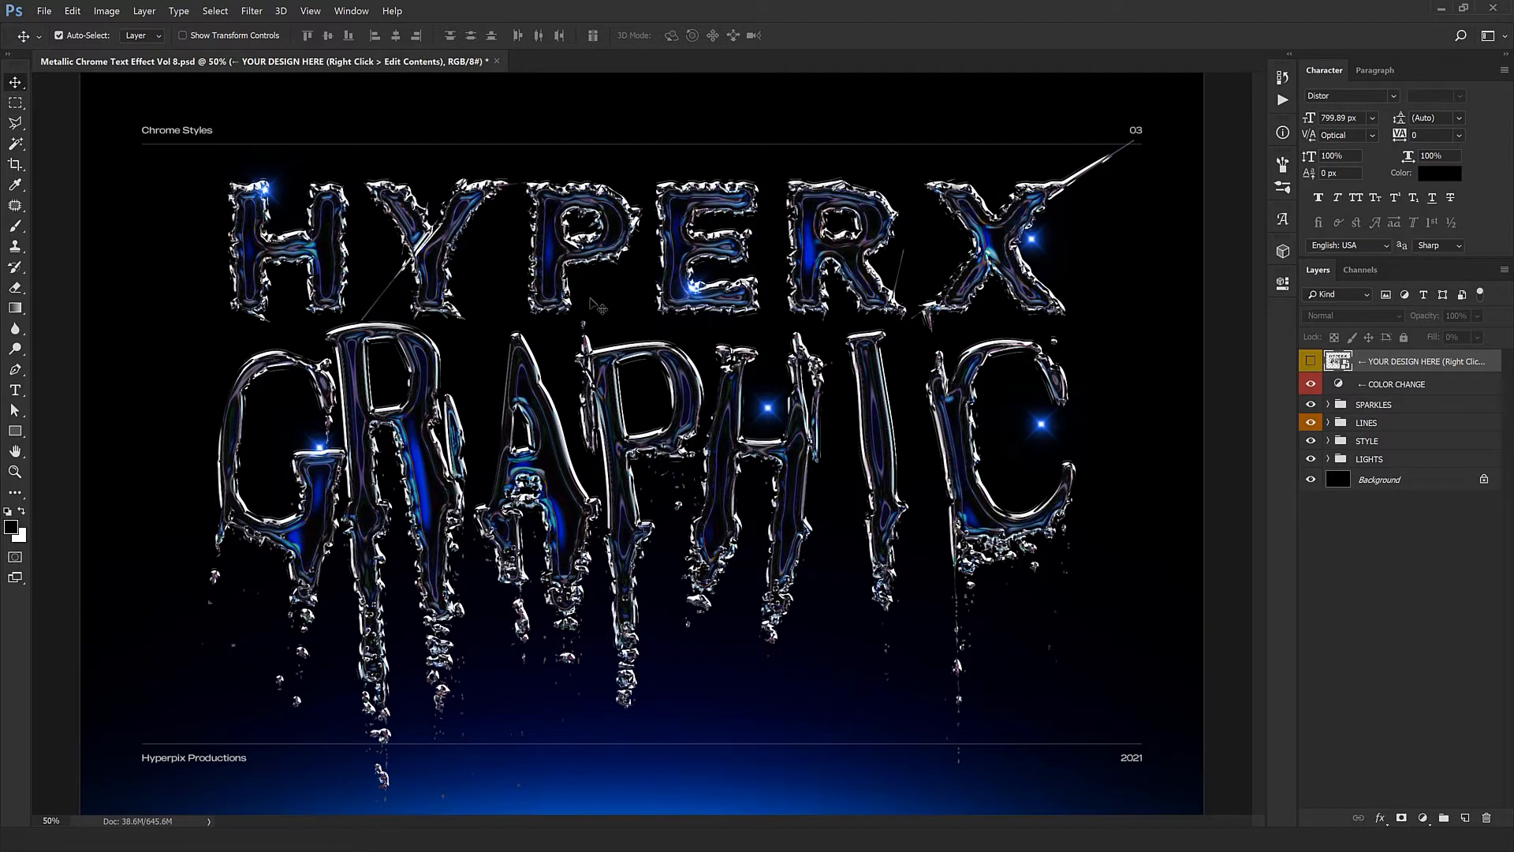
pyautogui.hotkey('ctrl', '+')
pyautogui.hotkey('ctrl', '+')
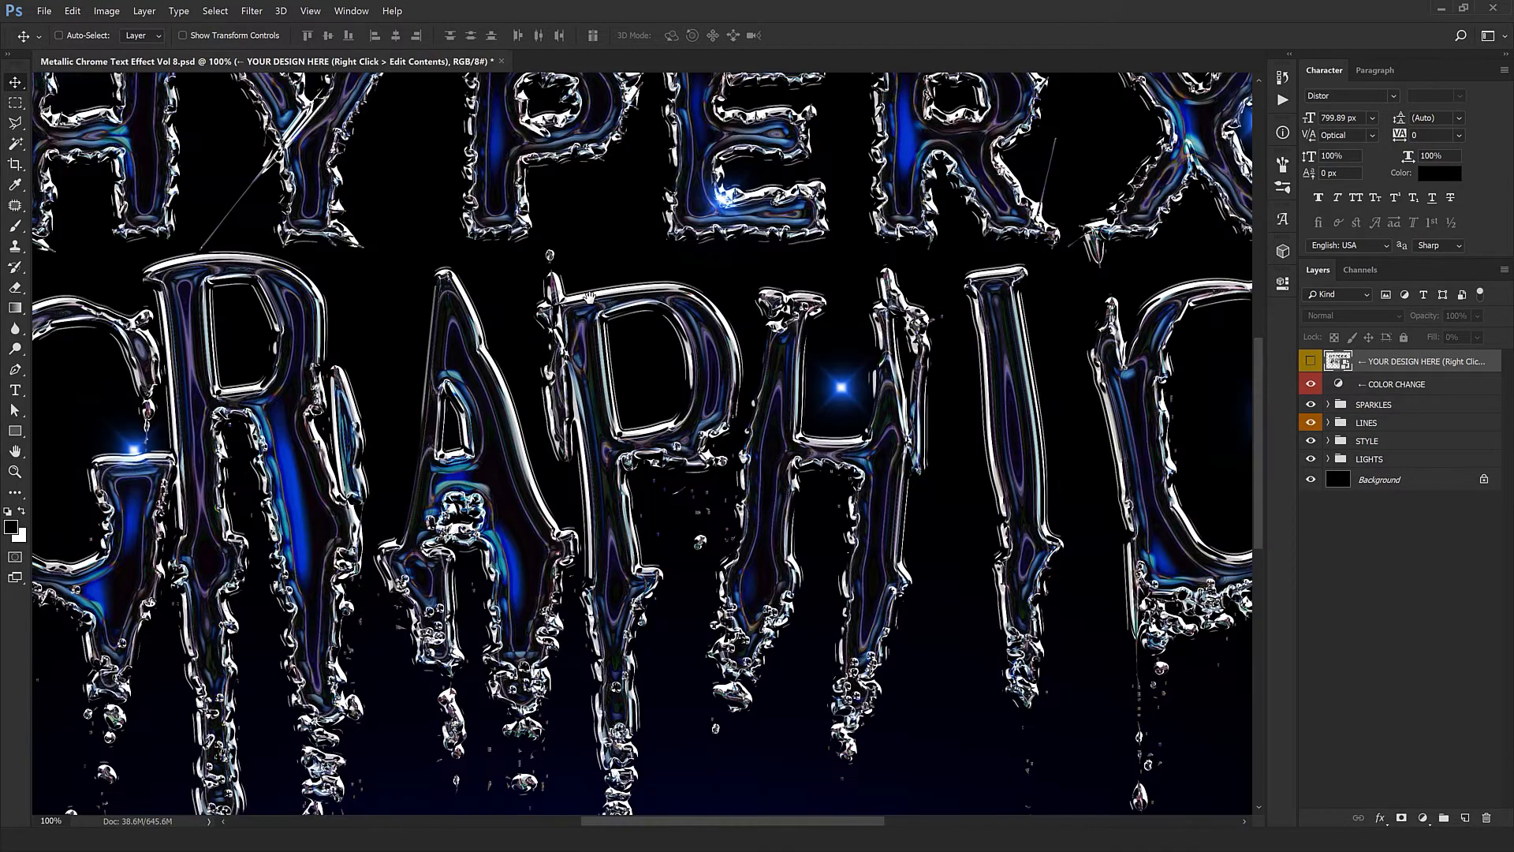
pyautogui.moveTo(590, 297); pyautogui.dragTo(365, 397)
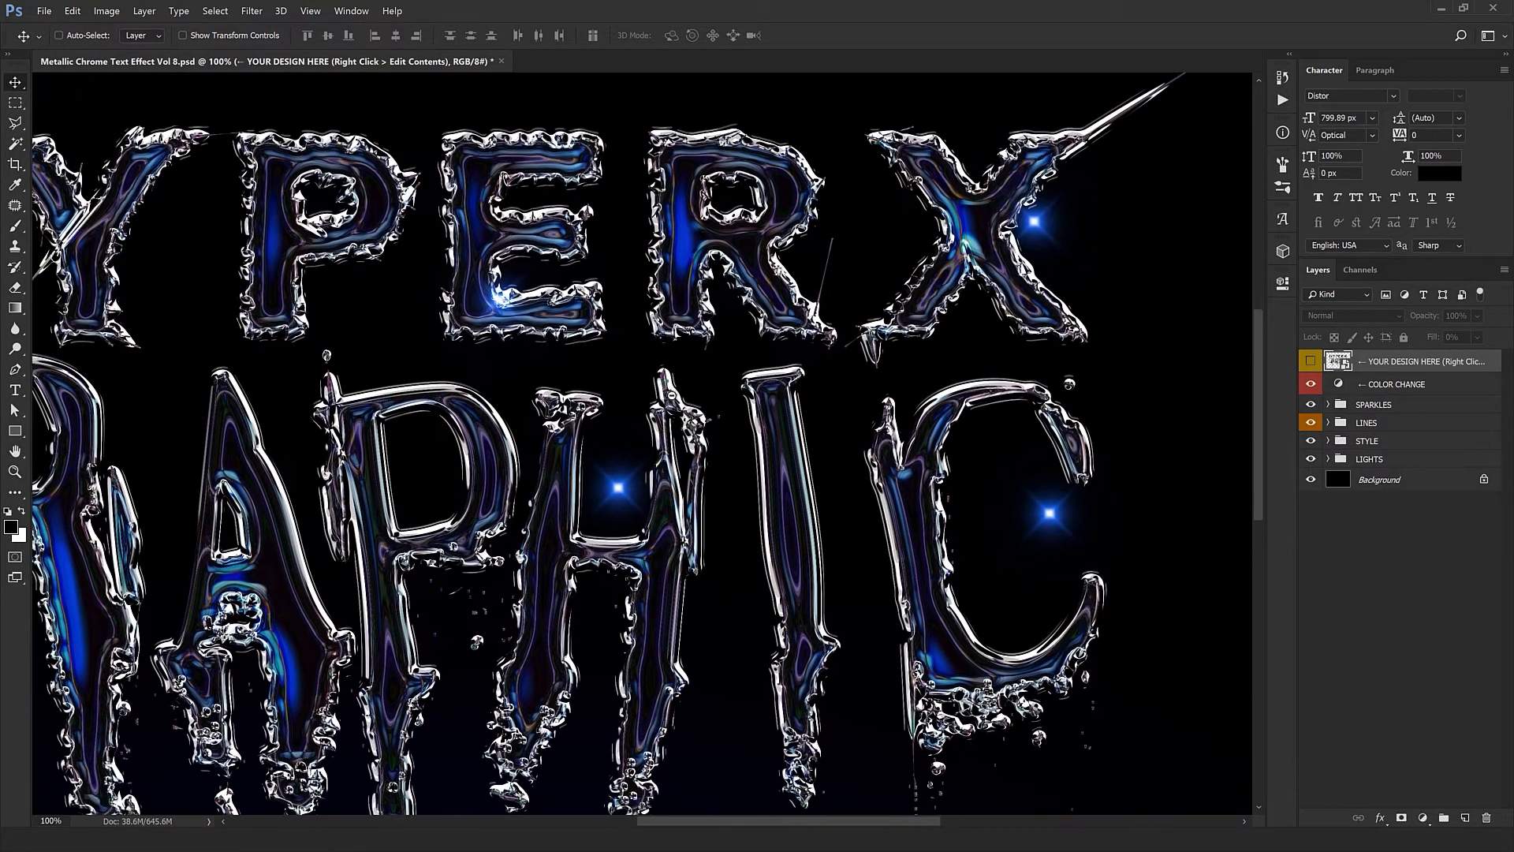
pyautogui.keyDown('alt'); pyautogui.click(672, 395); pyautogui.keyUp('alt')
pyautogui.keyDown('alt'); pyautogui.click(672, 395); pyautogui.keyUp('alt')
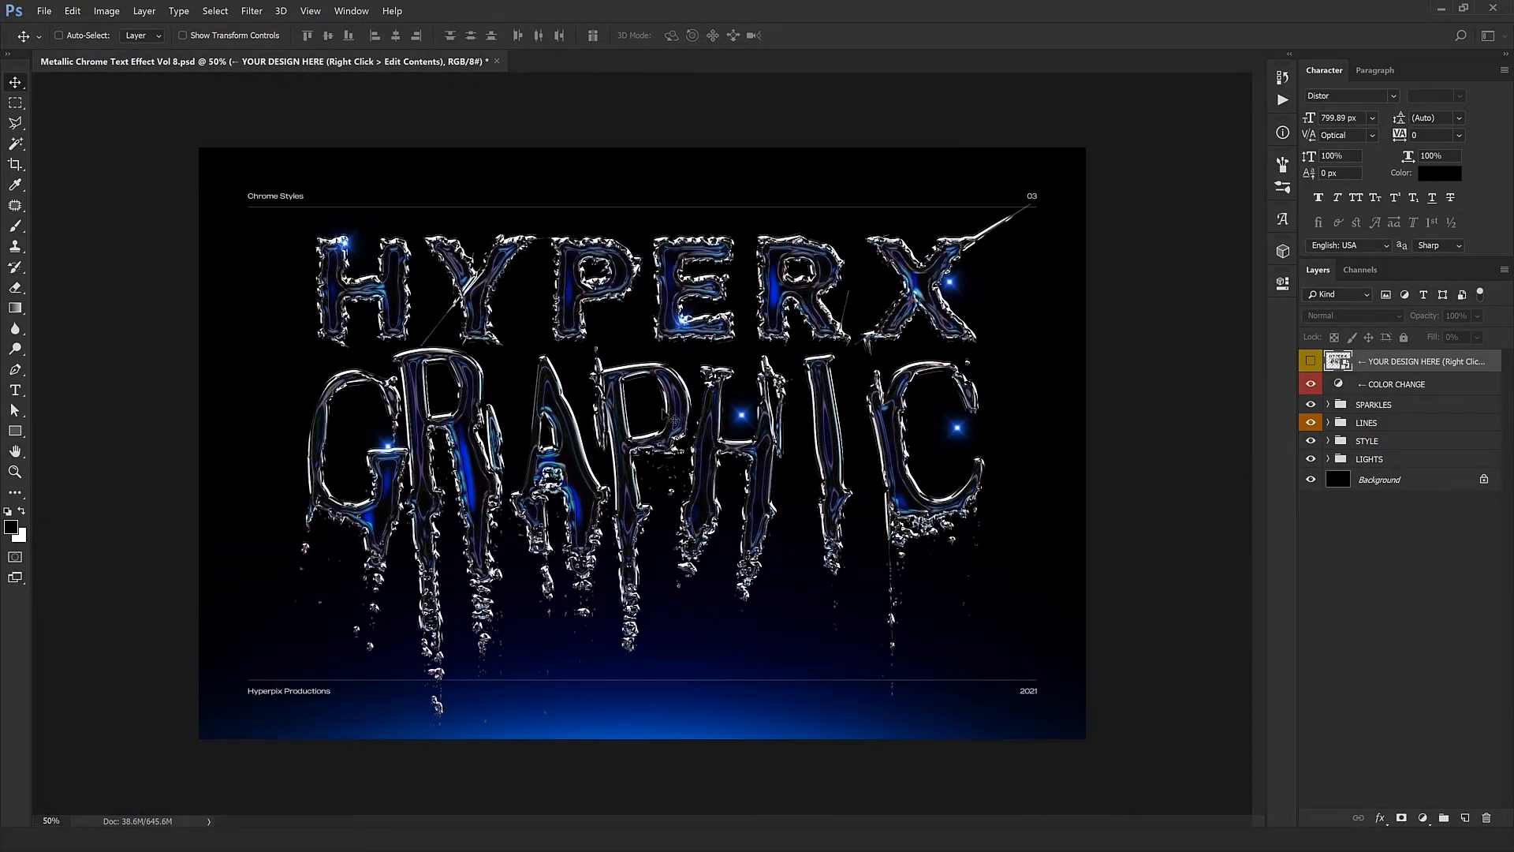
# - Try different hue and saturation values on the COLOR CHANGE adjustment layer, including hue -27 with saturation -100, and undo the color shift
pyautogui.click(1339, 385)
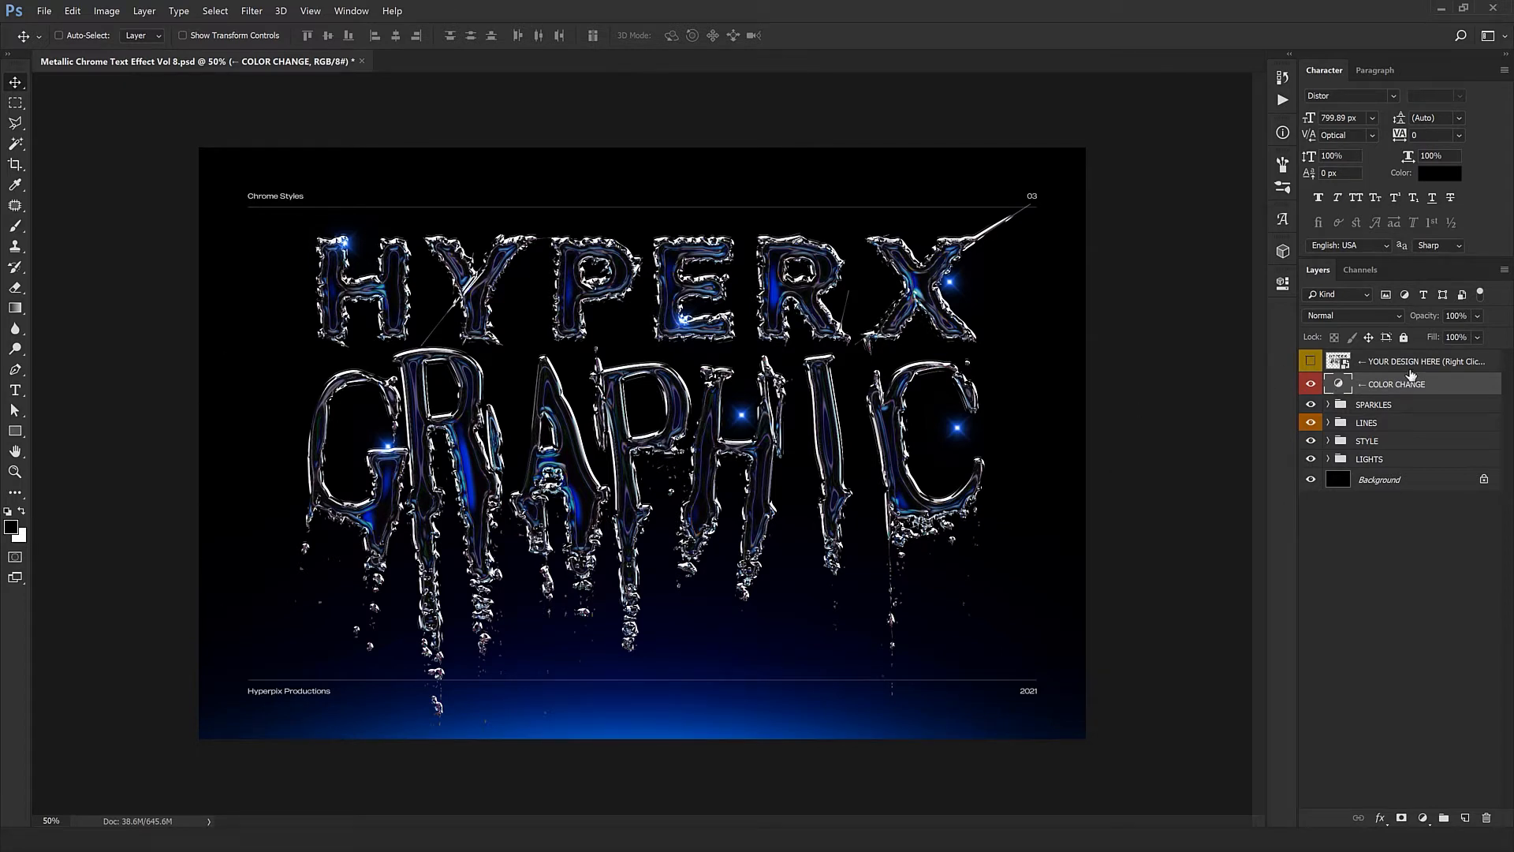
pyautogui.doubleClick(1337, 385)
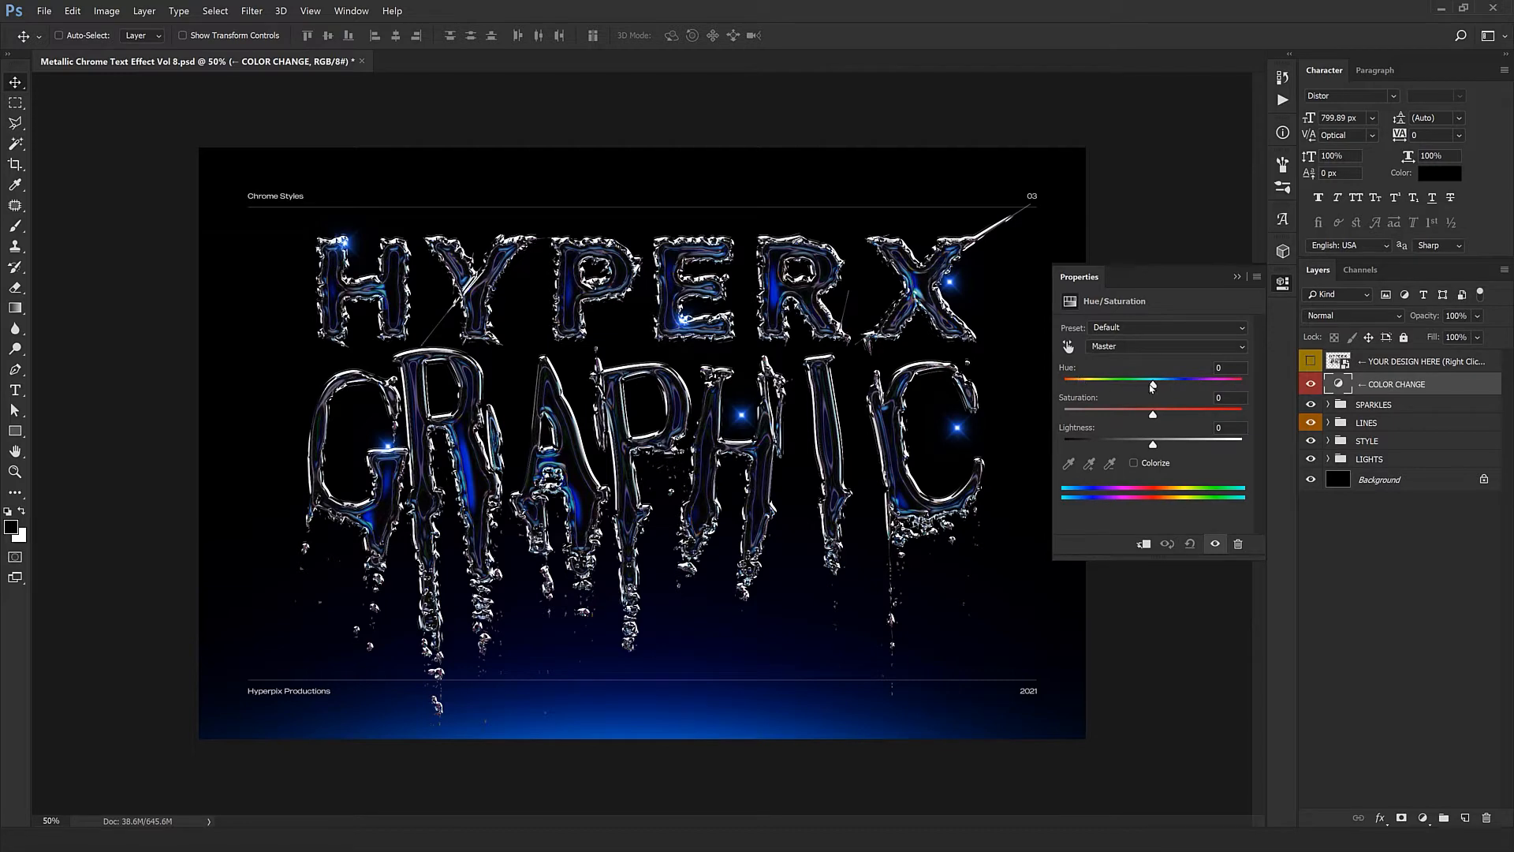
pyautogui.moveTo(1153, 386); pyautogui.dragTo(939, 439)
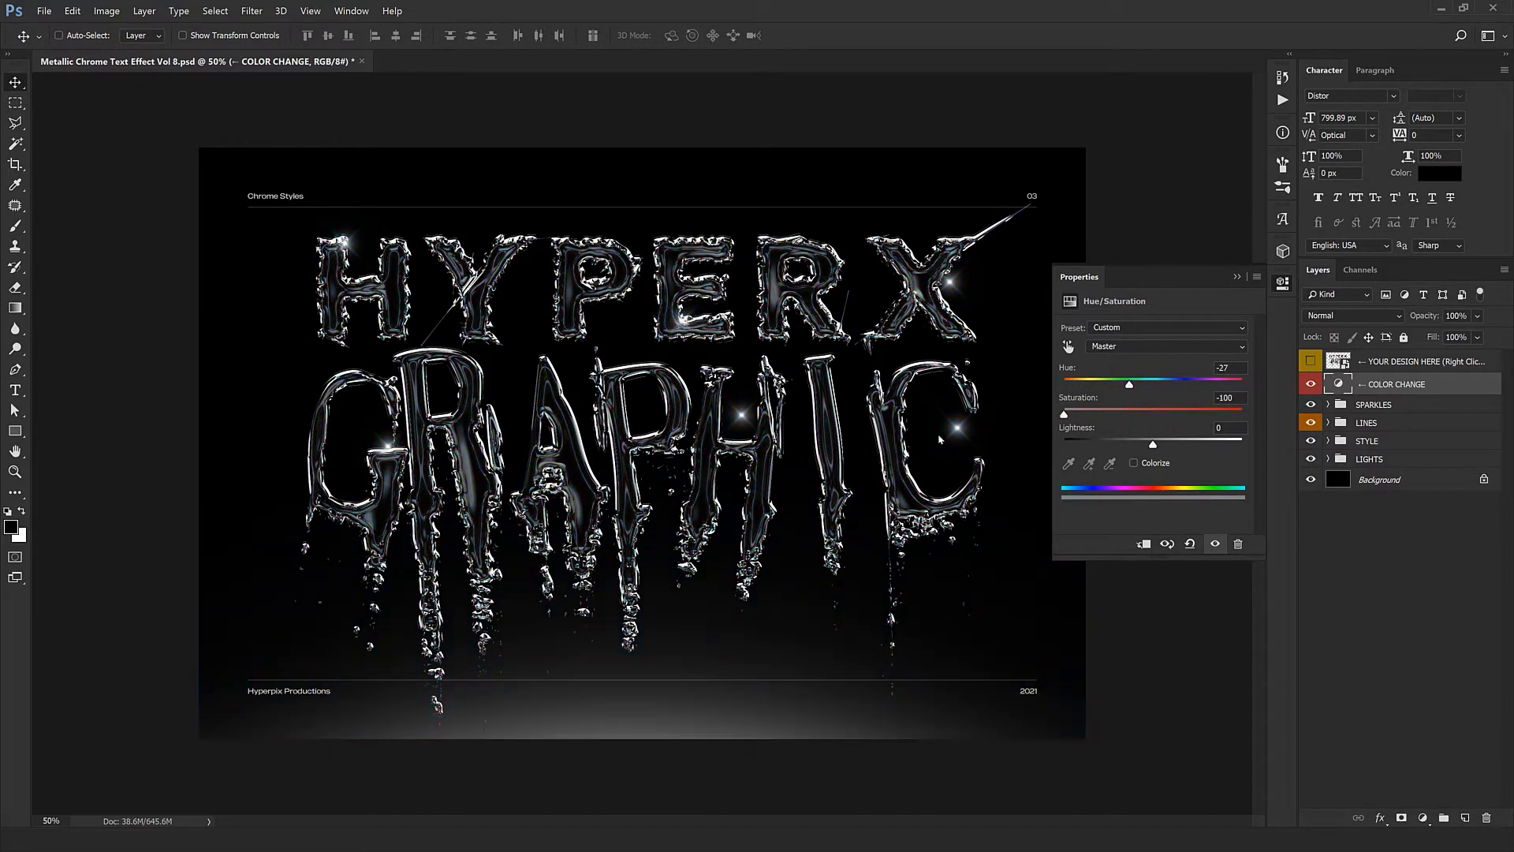
pyautogui.moveTo(1075, 436); pyautogui.dragTo(1146, 438)
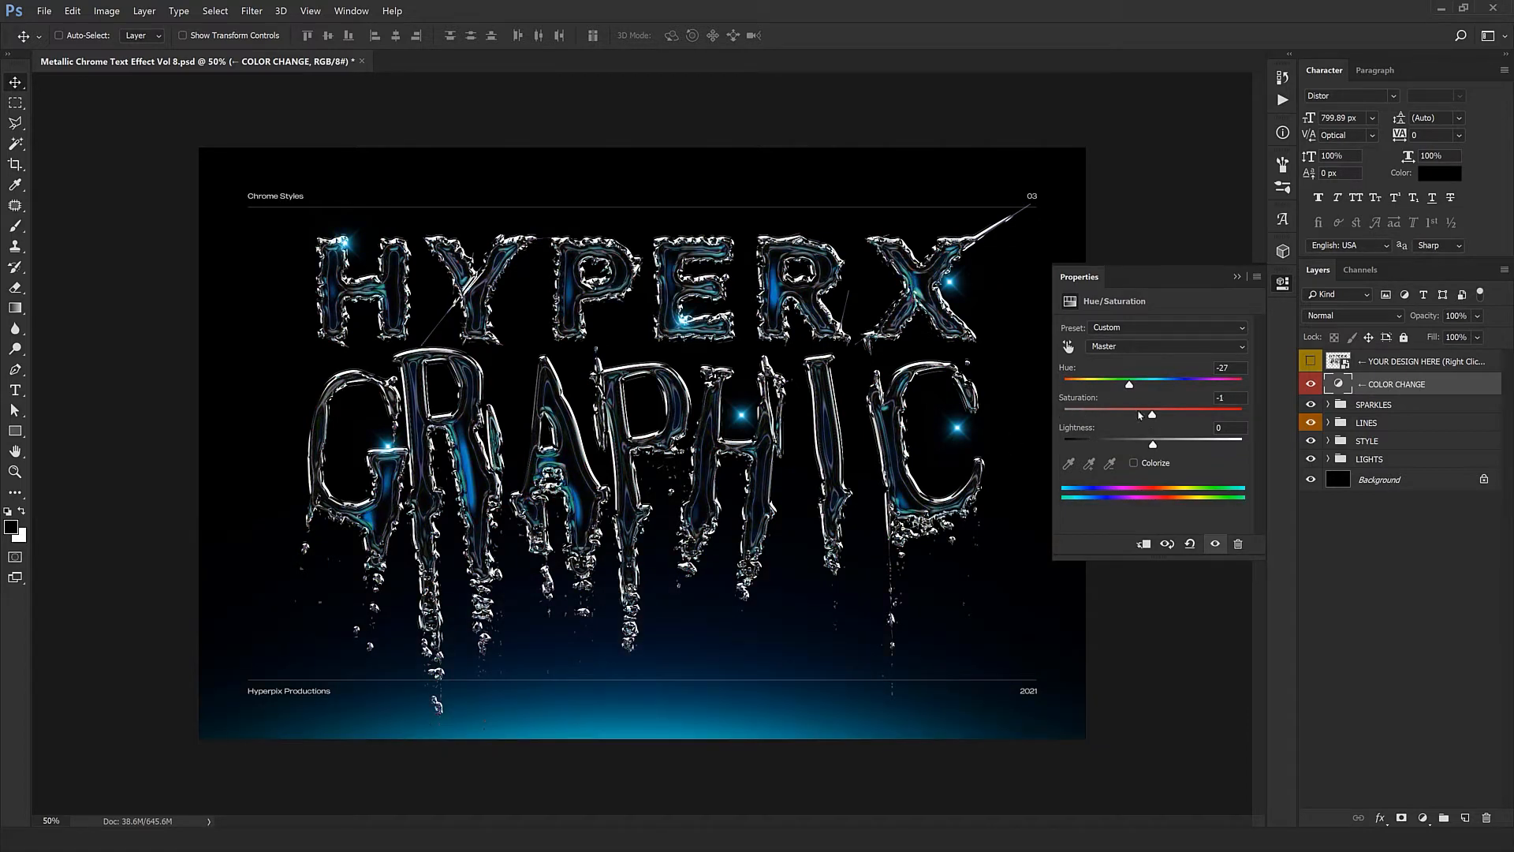
pyautogui.moveTo(1129, 384); pyautogui.dragTo(1279, 392)
pyautogui.moveTo(1027, 409); pyautogui.dragTo(1112, 386)
pyautogui.click(1018, 311)
pyautogui.hotkey('ctrl', 'z')
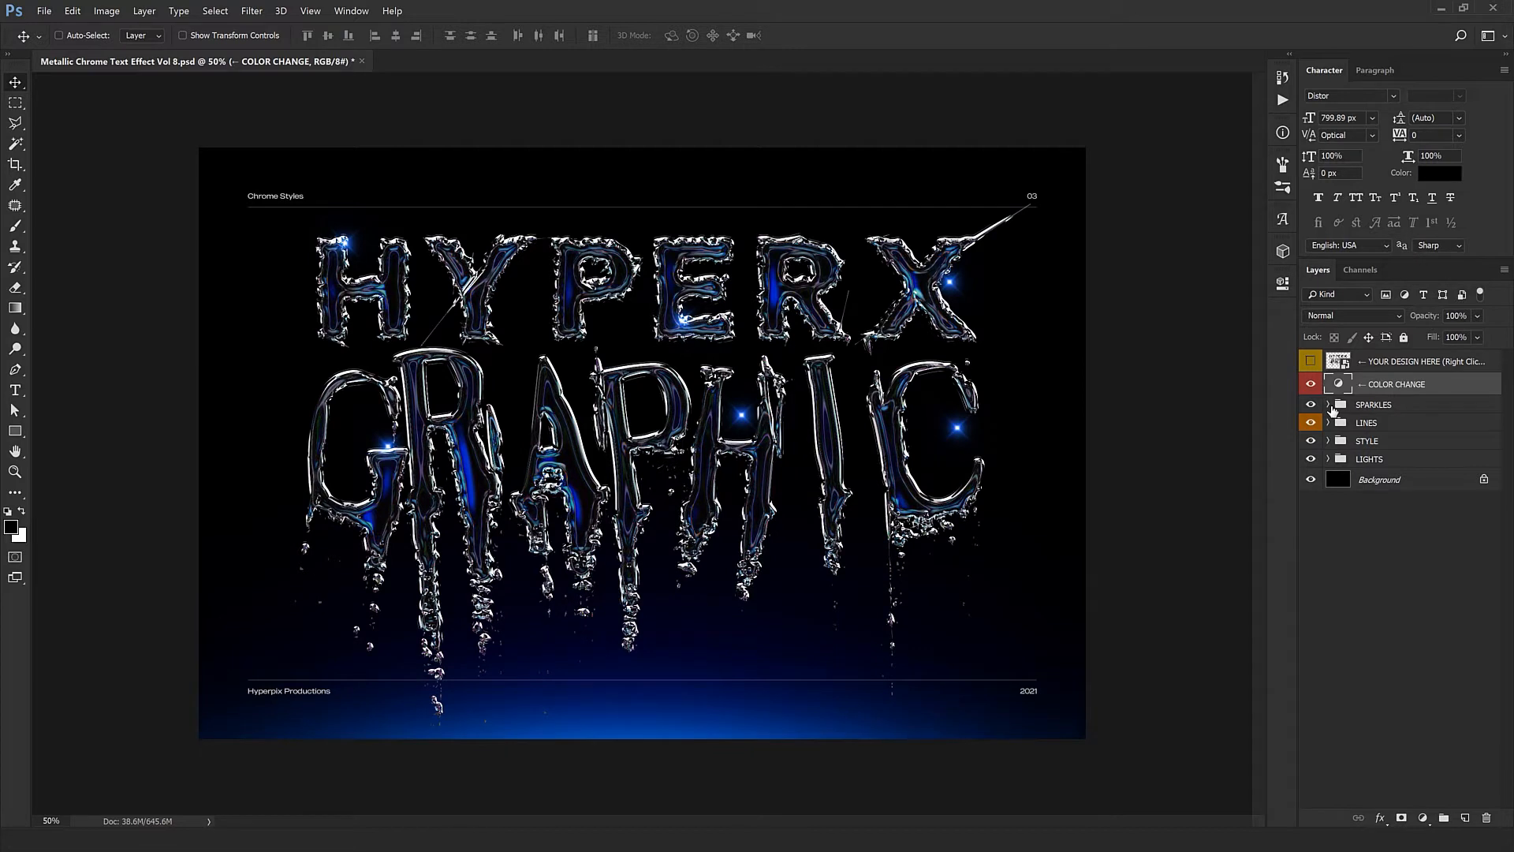
# - Reposition sparkles from the SPARKLES group onto the top of the G, the HYPERX H's upper right corner and the GRAPHIC P's upper left
pyautogui.click(1328, 405)
pyautogui.click(1384, 425)
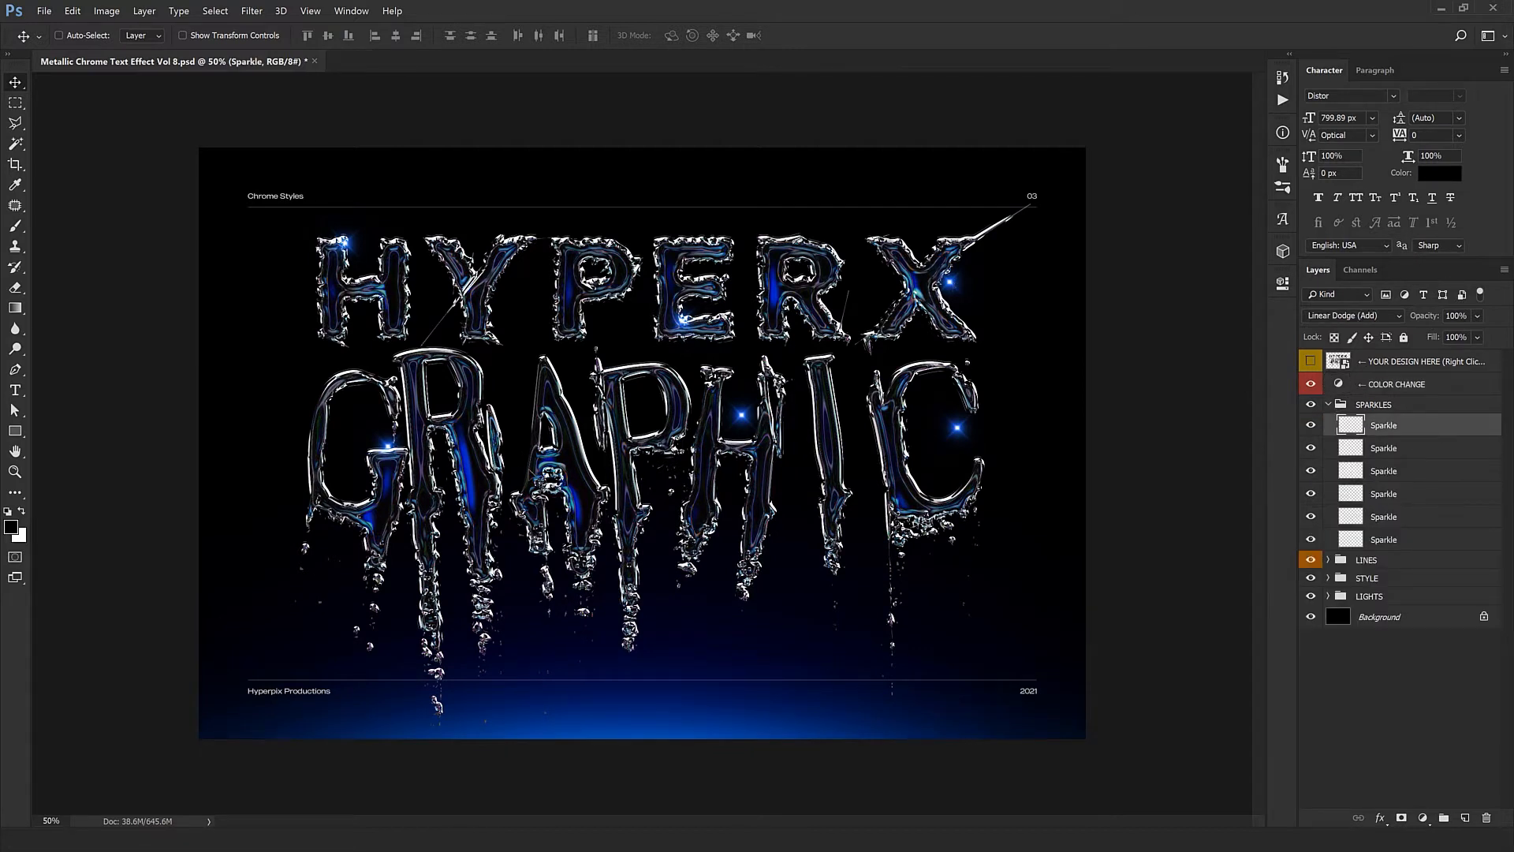
pyautogui.moveTo(717, 469); pyautogui.dragTo(306, 478)
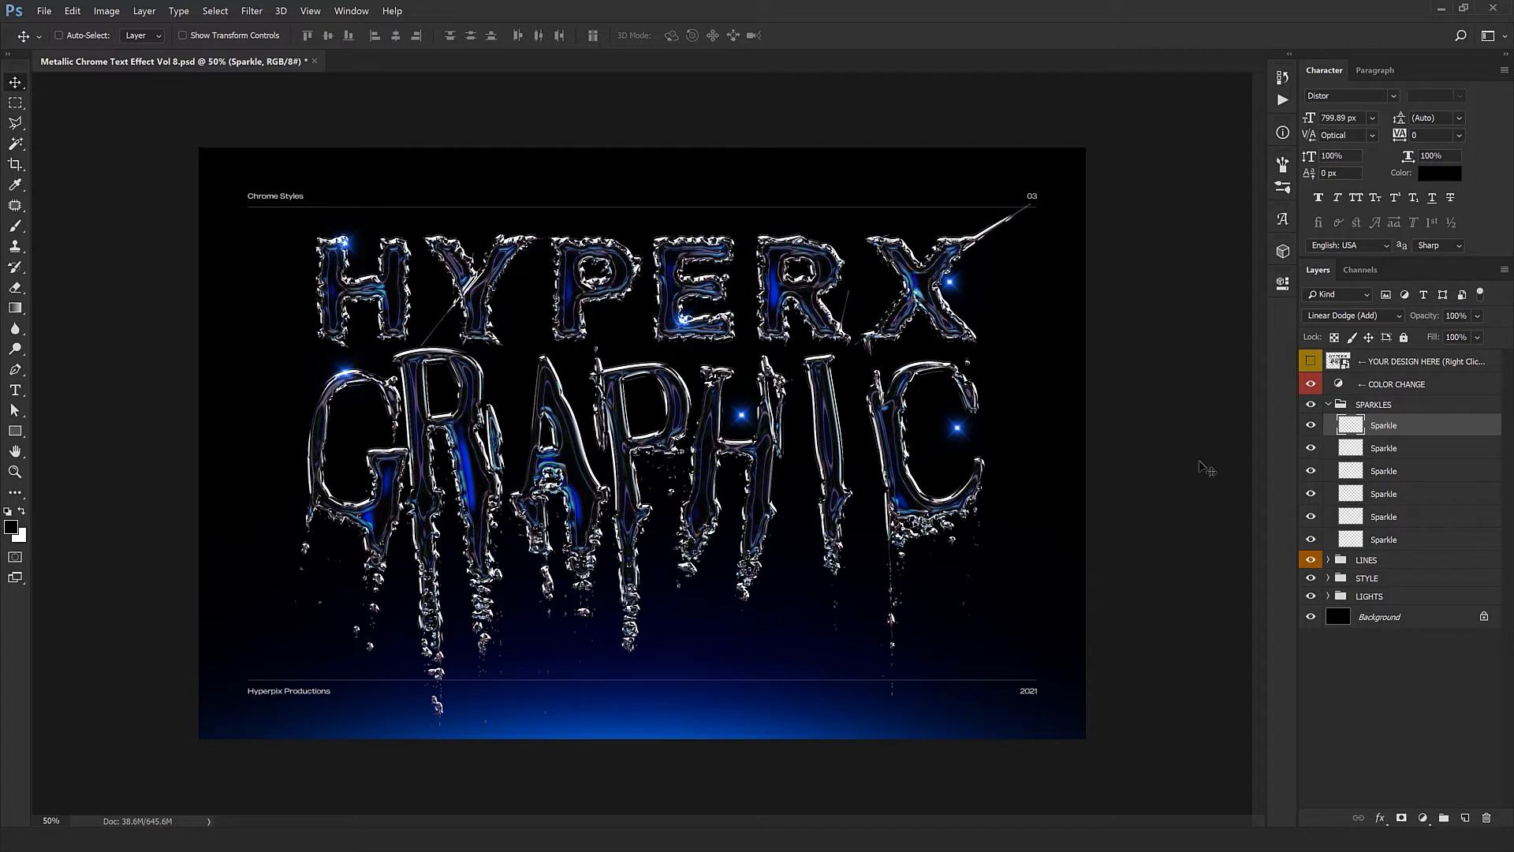
pyautogui.click(1392, 453)
pyautogui.moveTo(612, 484); pyautogui.dragTo(892, 628)
pyautogui.click(1385, 471)
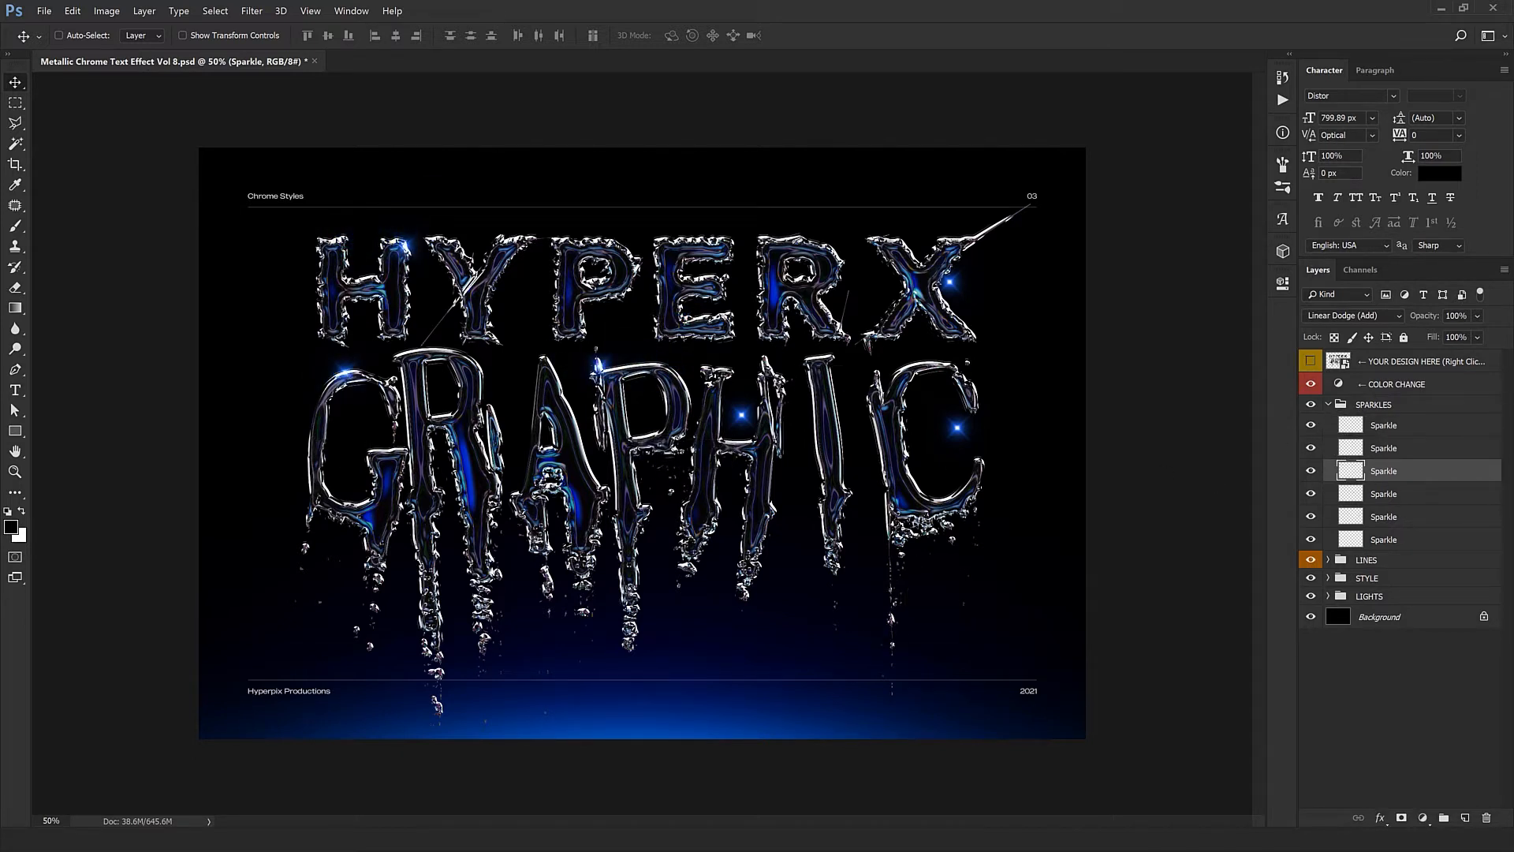
# - Move the remaining sparkles onto the upper edges of the GRAPHIC H and C and the upper right tip of the X
pyautogui.click(1400, 497)
pyautogui.moveTo(525, 516); pyautogui.dragTo(546, 465)
pyautogui.click(1381, 517)
pyautogui.moveTo(702, 493); pyautogui.dragTo(641, 426)
pyautogui.click(1396, 543)
pyautogui.moveTo(803, 505); pyautogui.dragTo(830, 460)
# - Place duplicate sparkles on the A's right leg, the GRAPHIC R, and the P and R of HYPERX, and collapse the SPARKLES group
pyautogui.moveTo(1036, 411); pyautogui.dragTo(686, 627)
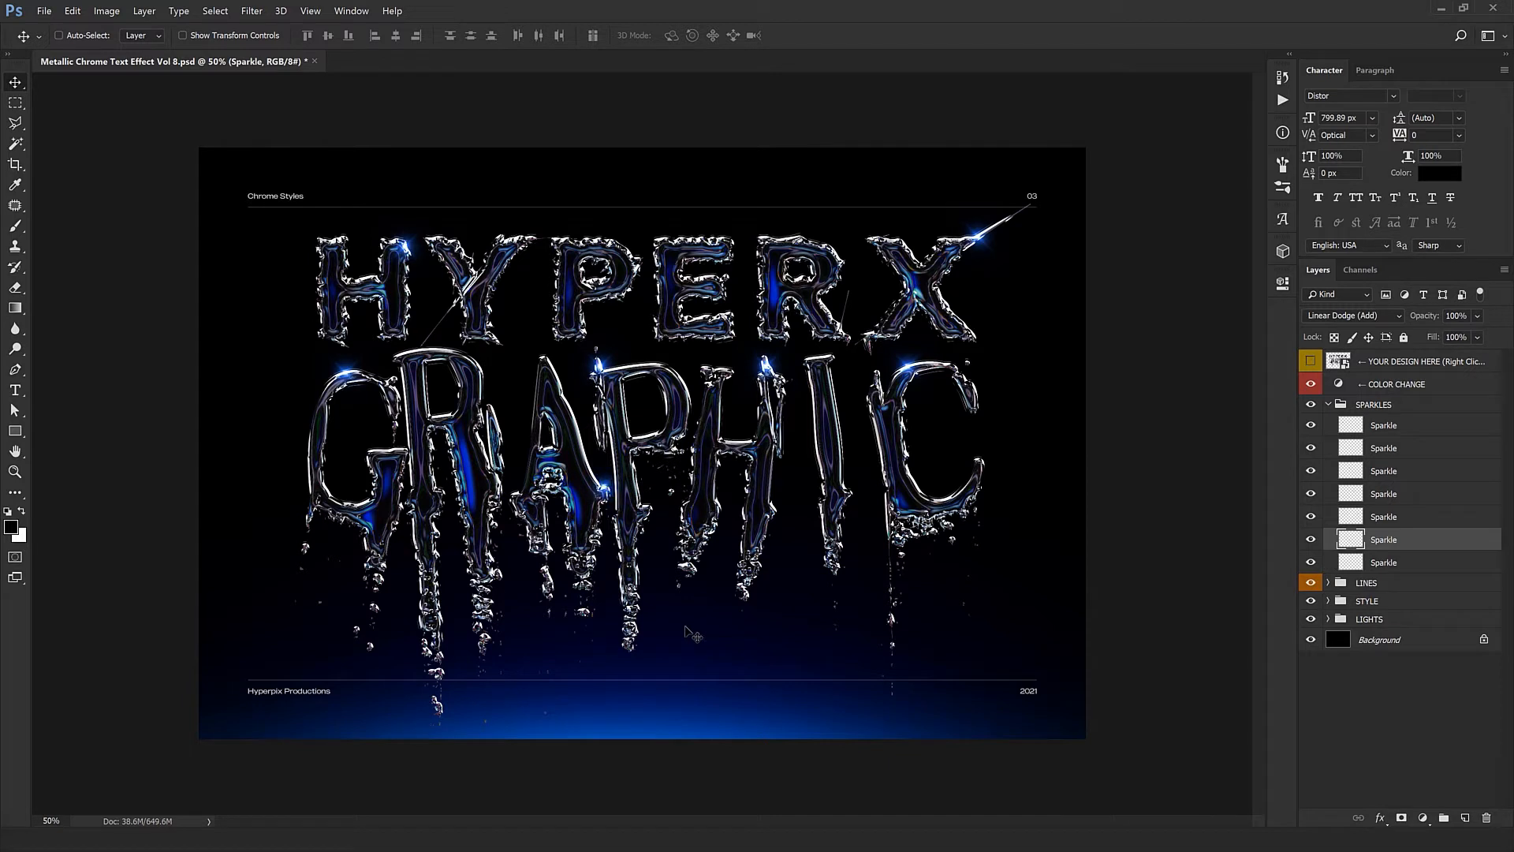
pyautogui.moveTo(687, 584); pyautogui.dragTo(585, 494)
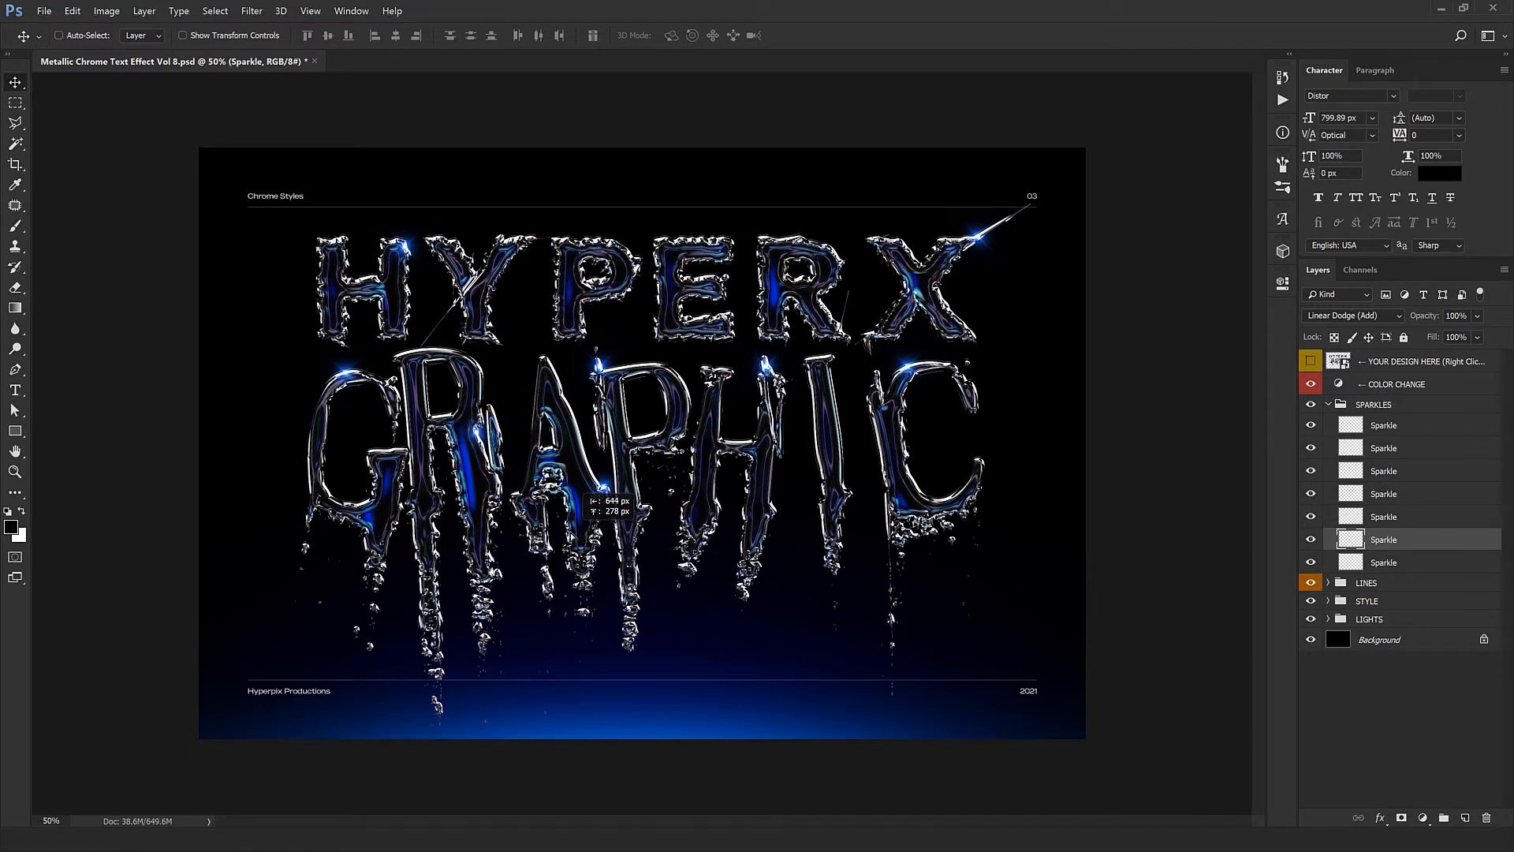
pyautogui.moveTo(504, 637); pyautogui.dragTo(781, 496)
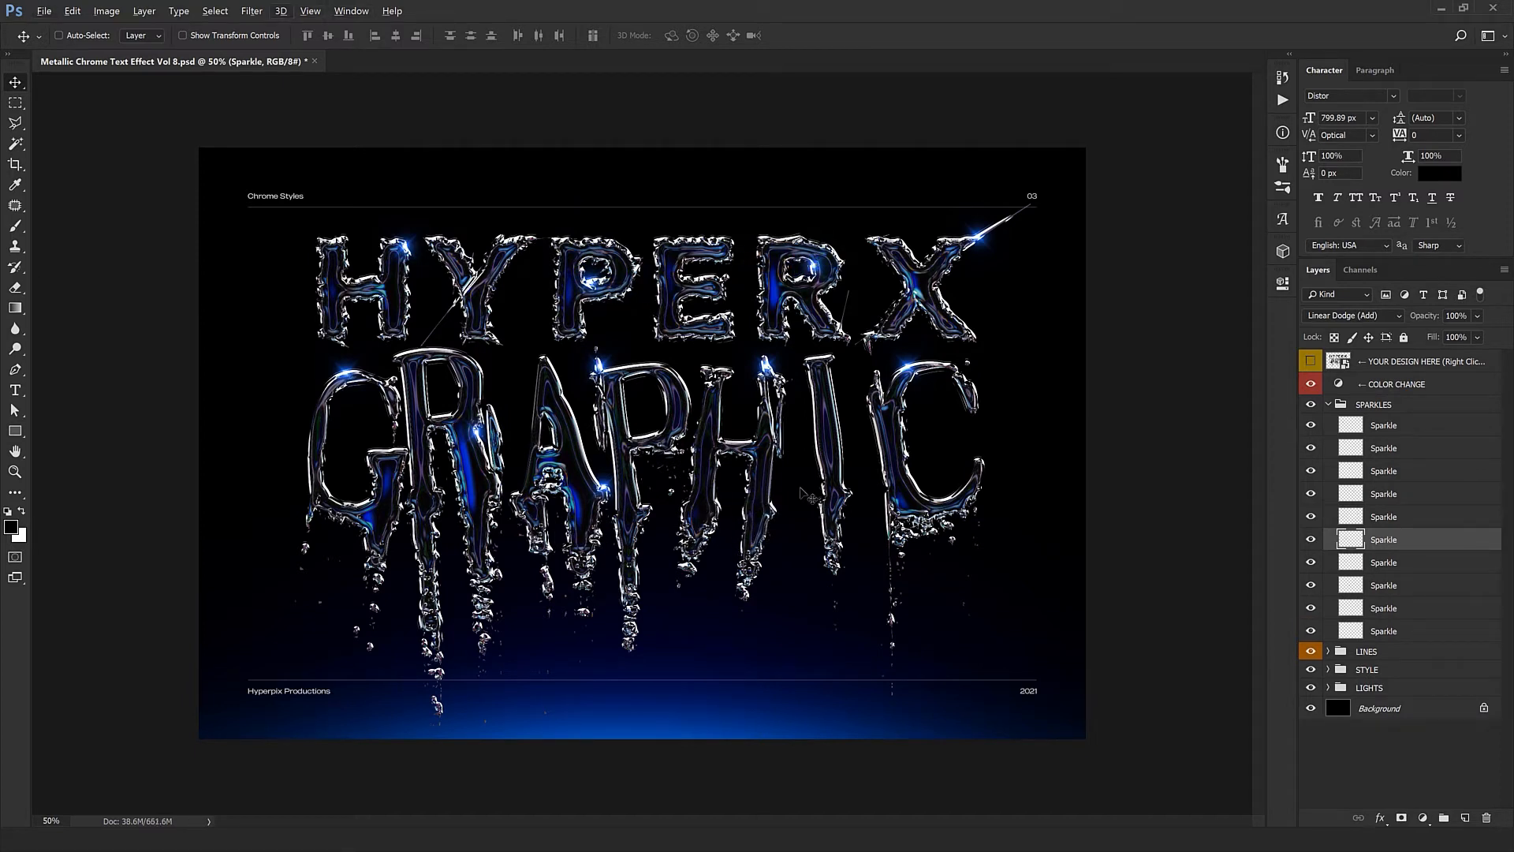
pyautogui.click(1327, 404)
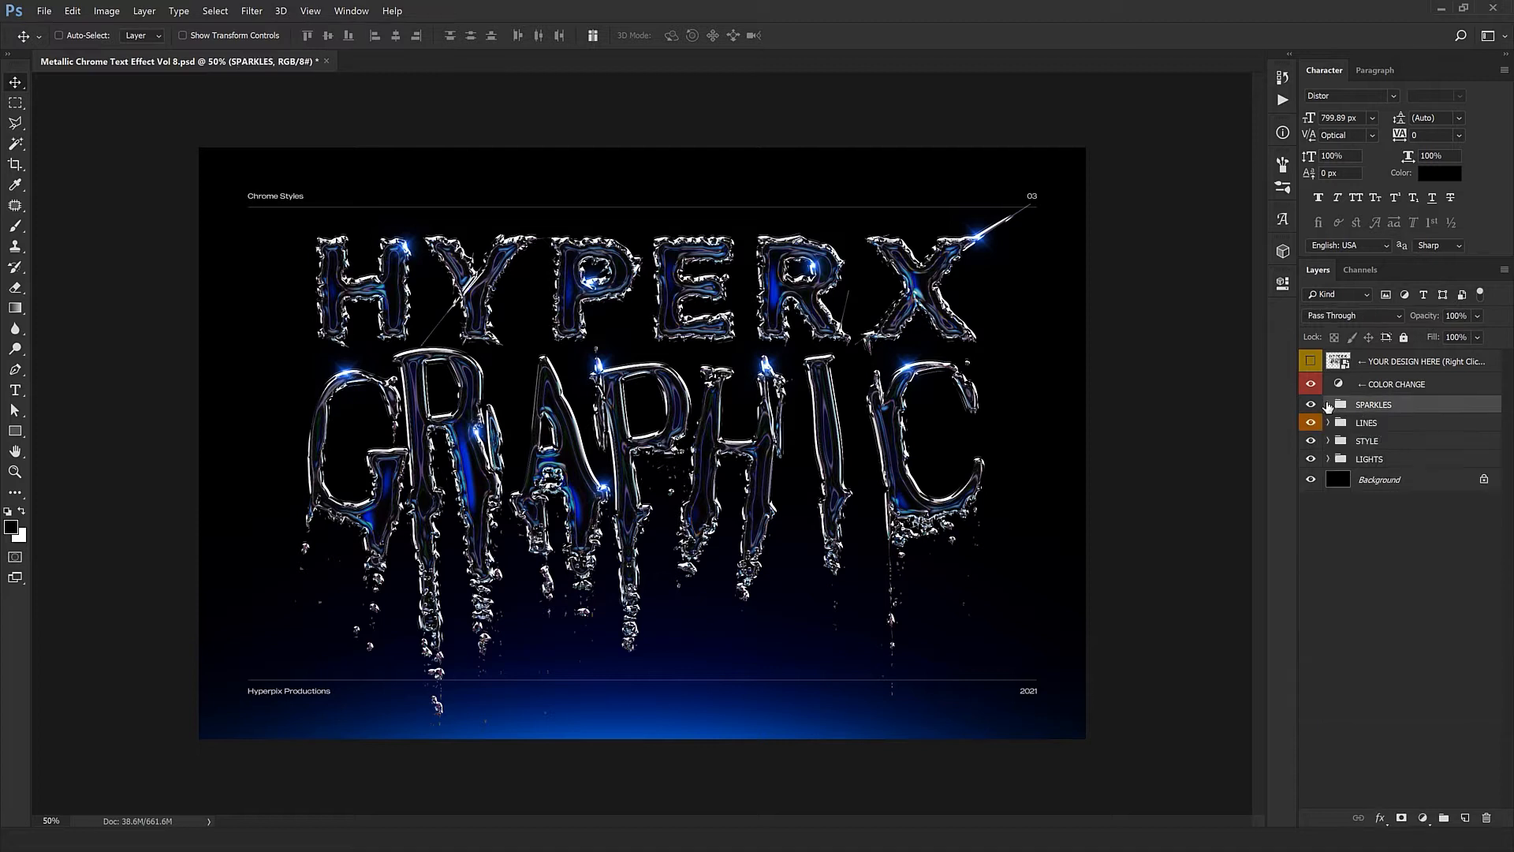
# - Preview the artwork without the LINES group by hiding it and showing it again
pyautogui.click(1379, 426)
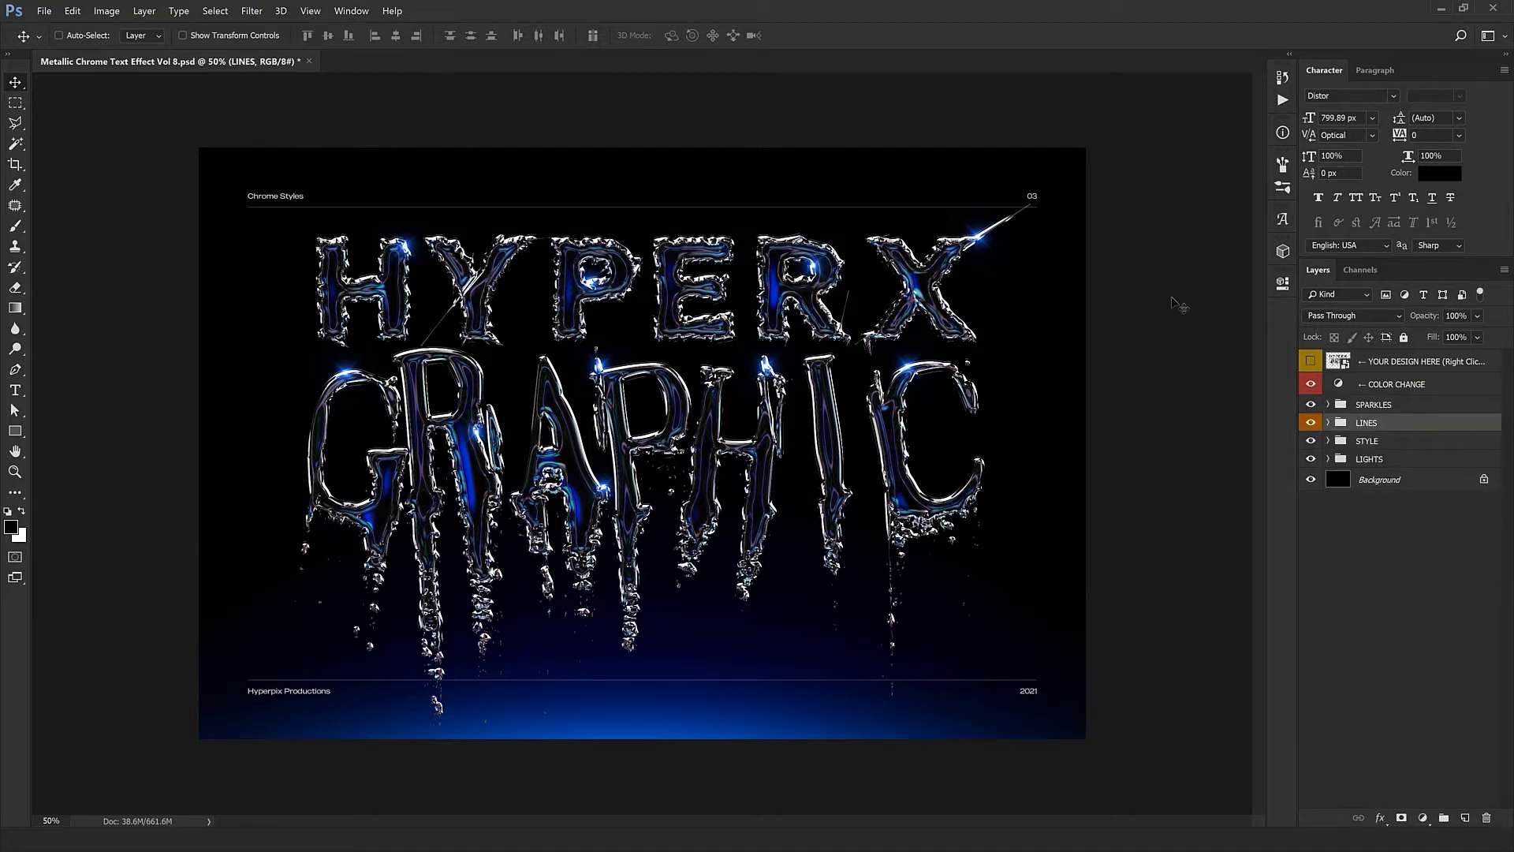
pyautogui.click(1307, 425)
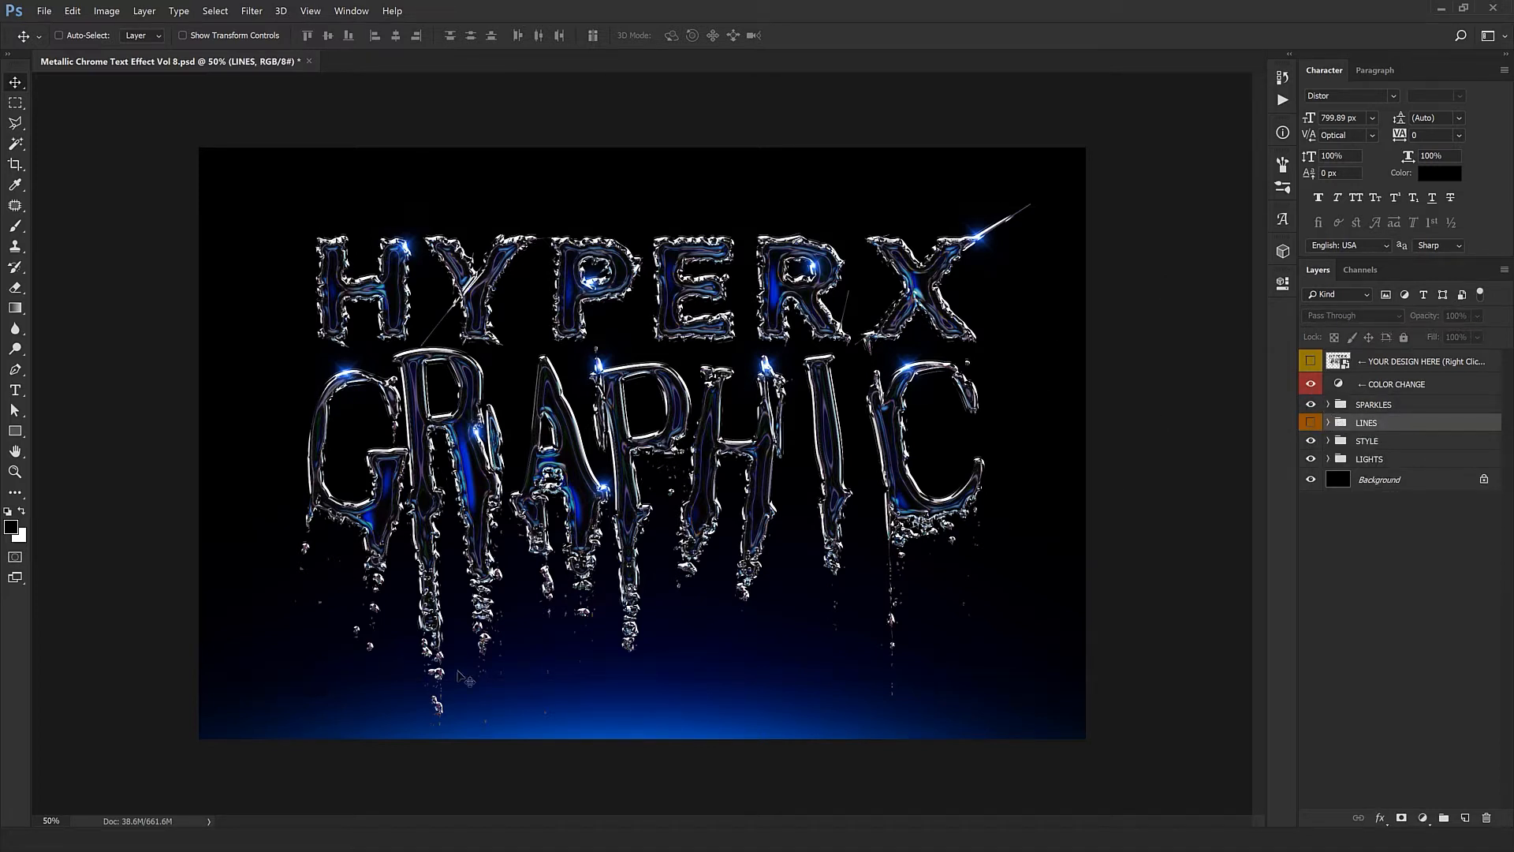
pyautogui.click(1311, 424)
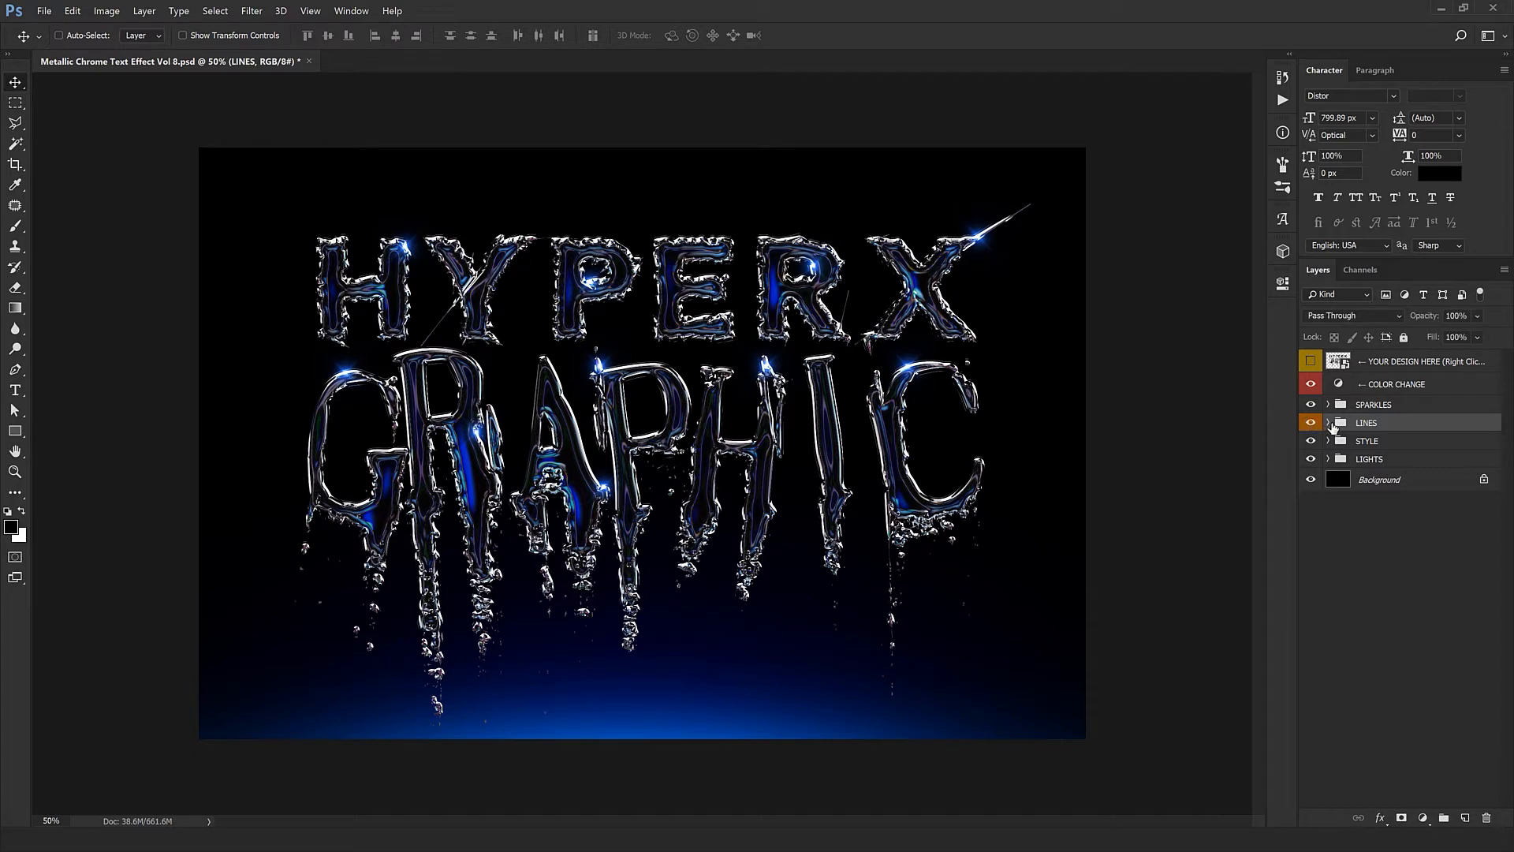
# - Expand the LINES group and its LINE - BOTTOM subgroup to reveal the text and line layers
pyautogui.click(1328, 423)
pyautogui.click(1333, 441)
pyautogui.click(1341, 458)
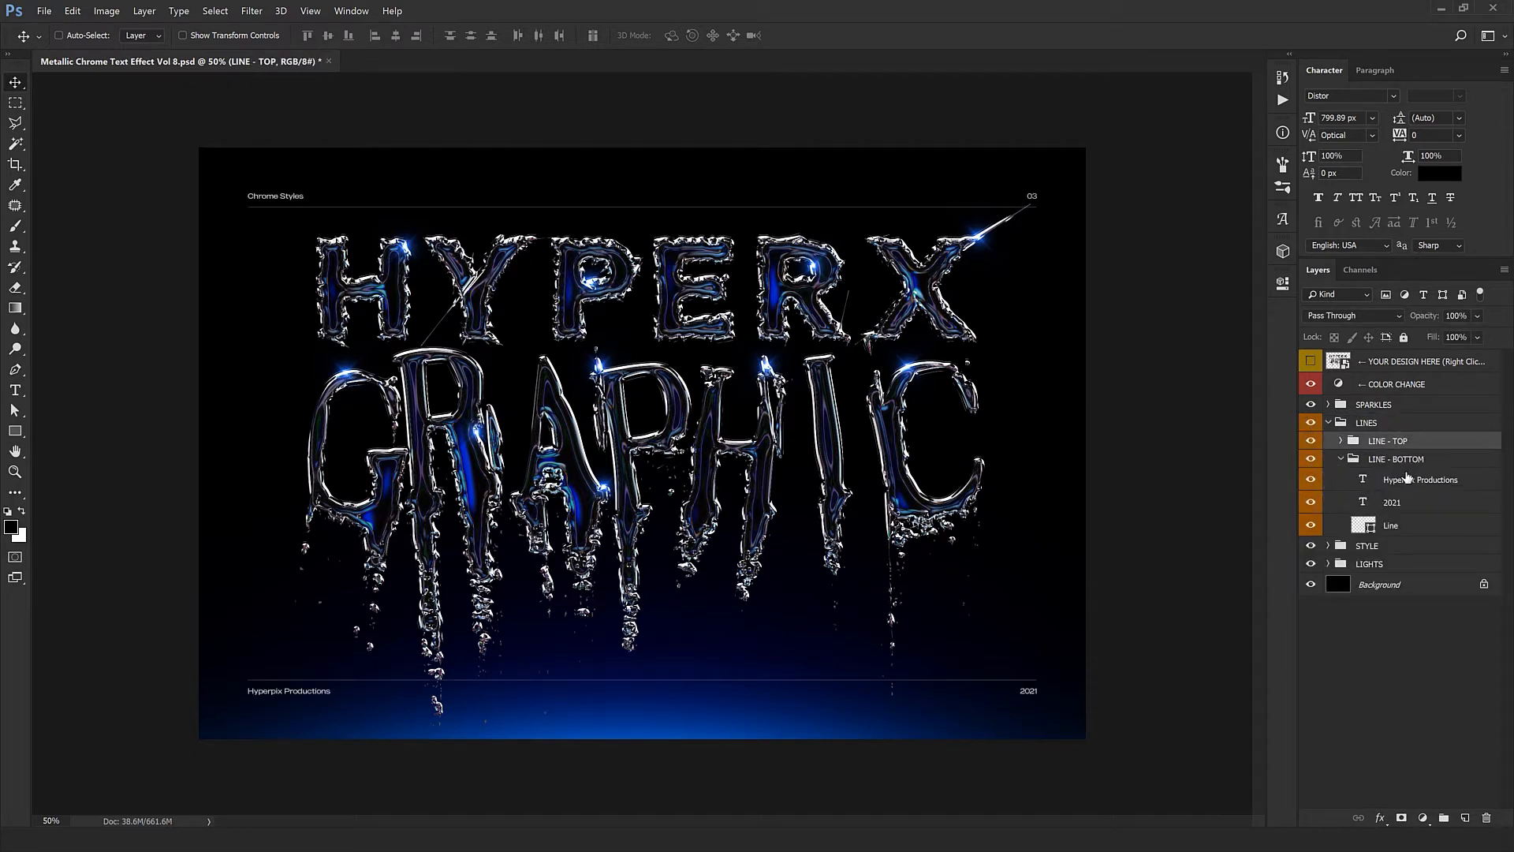
# - Replace the Hyperpix Productions footer text with "Your Studio" and collapse the LINES group
pyautogui.click(1407, 479)
pyautogui.doubleClick(1363, 480)
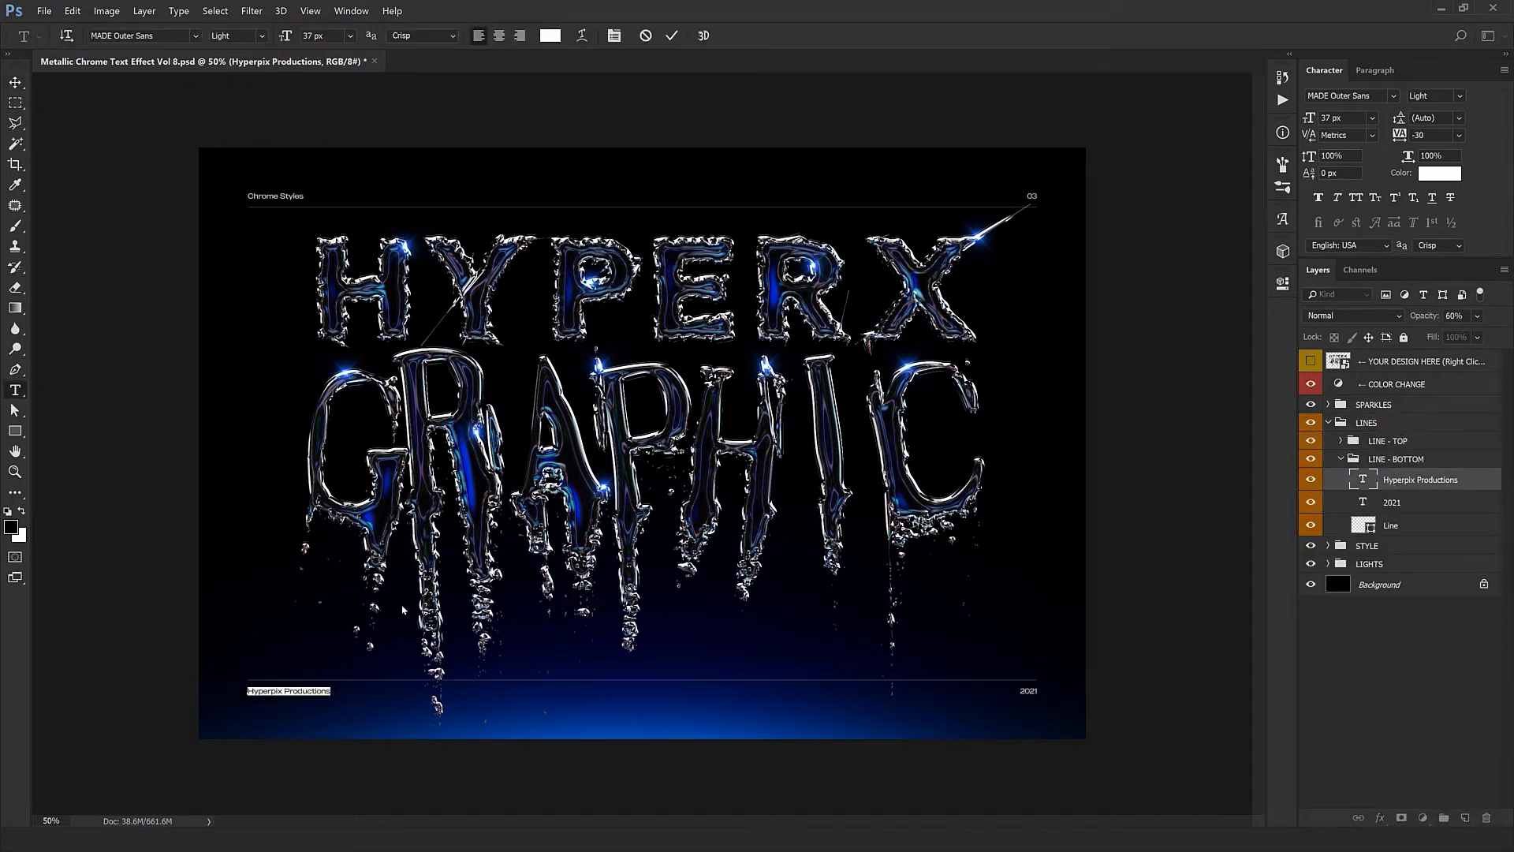
pyautogui.write('Your Studio')
pyautogui.hotkey('ctrl', 'Return')
pyautogui.press('v')
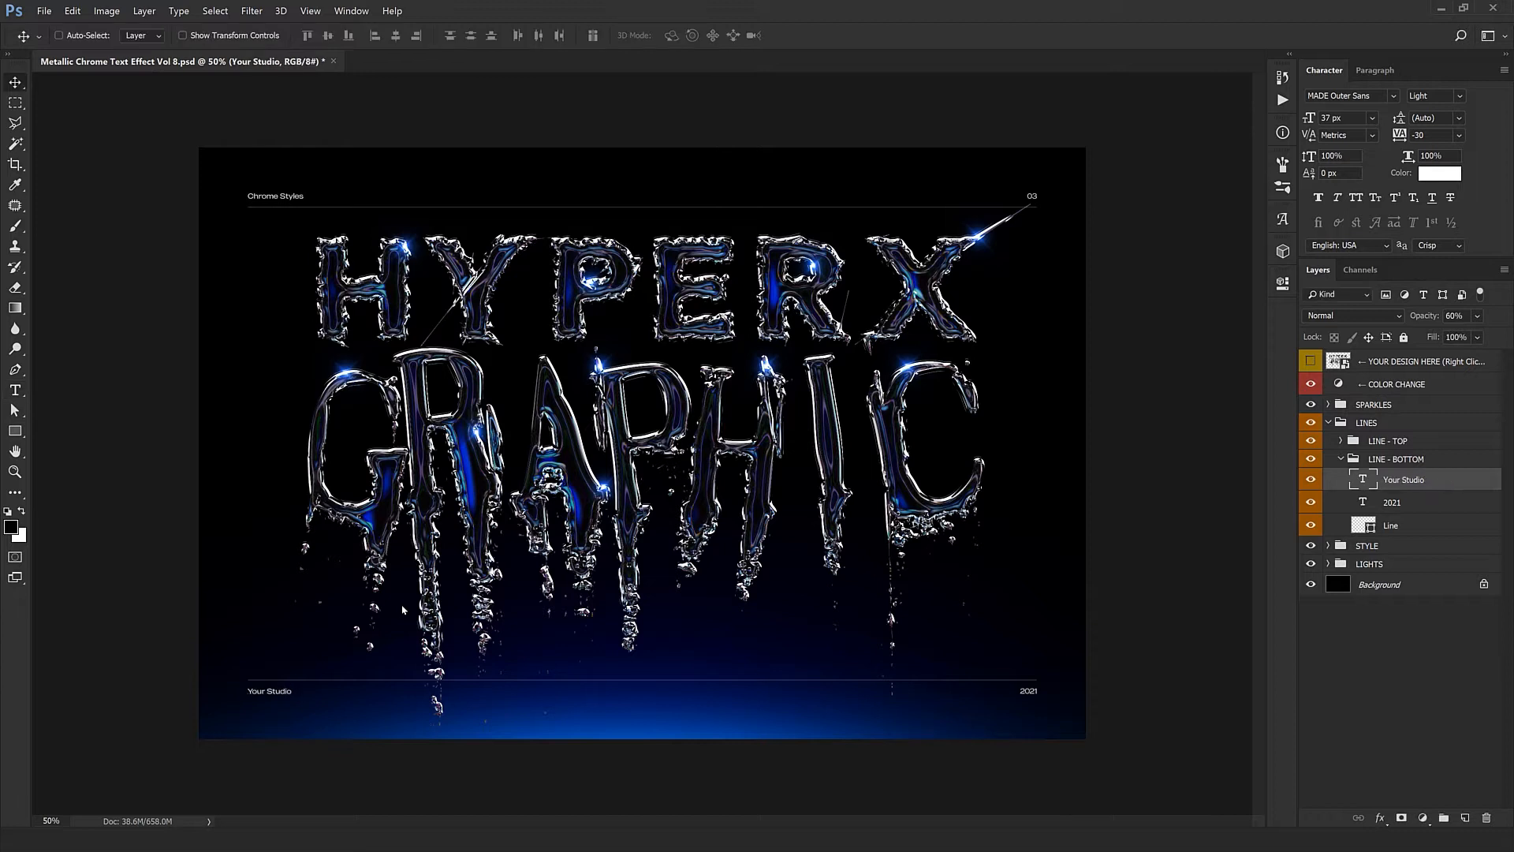
pyautogui.click(1329, 427)
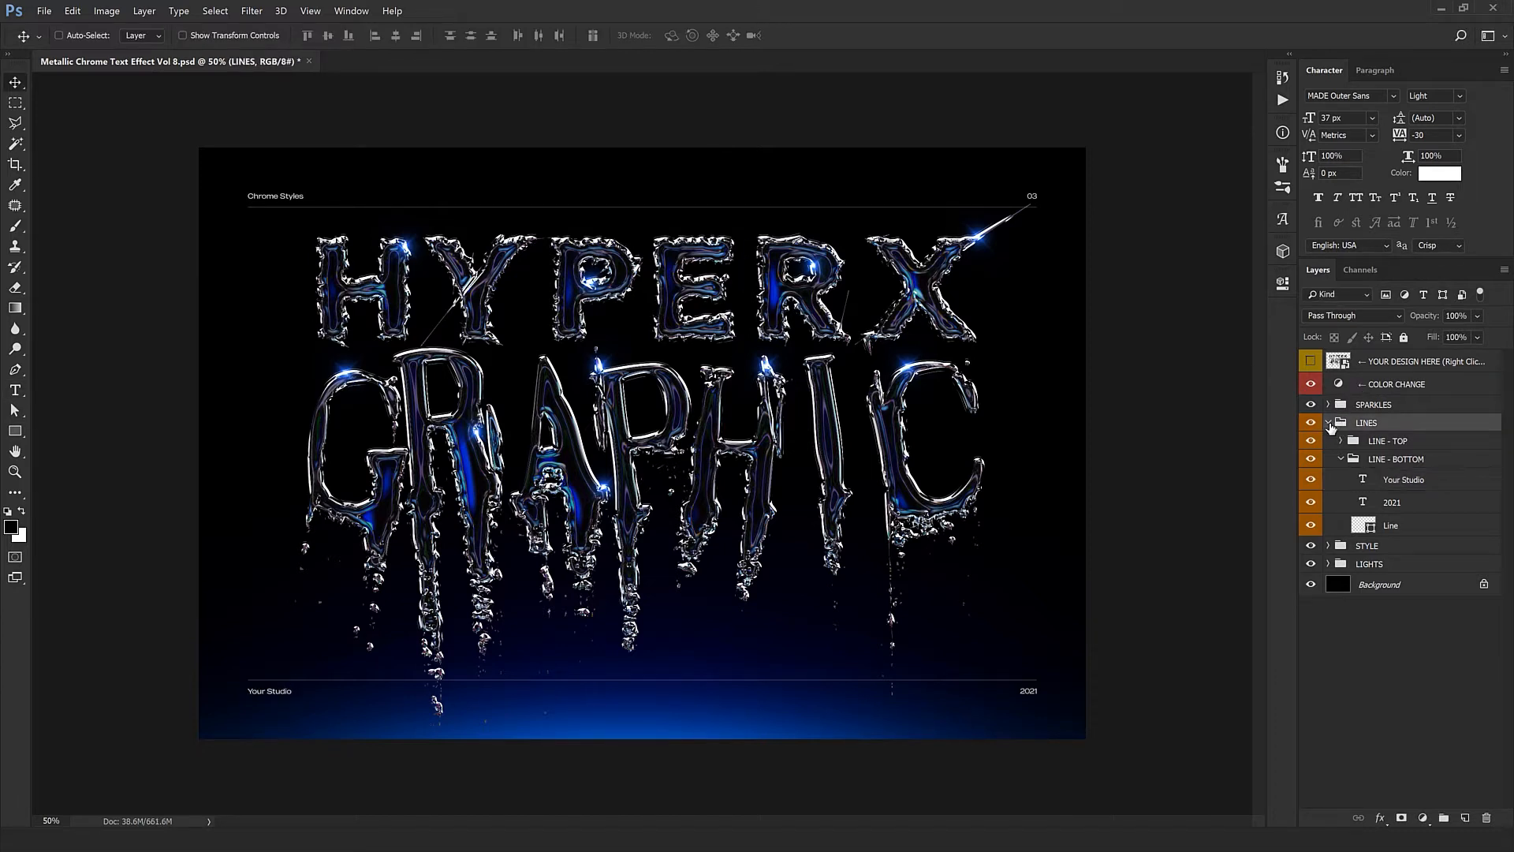
pyautogui.click(1329, 423)
# - Try an orange Color Overlay (#ffb400) on the lower Light layer in the LIGHTS group
pyautogui.click(1384, 447)
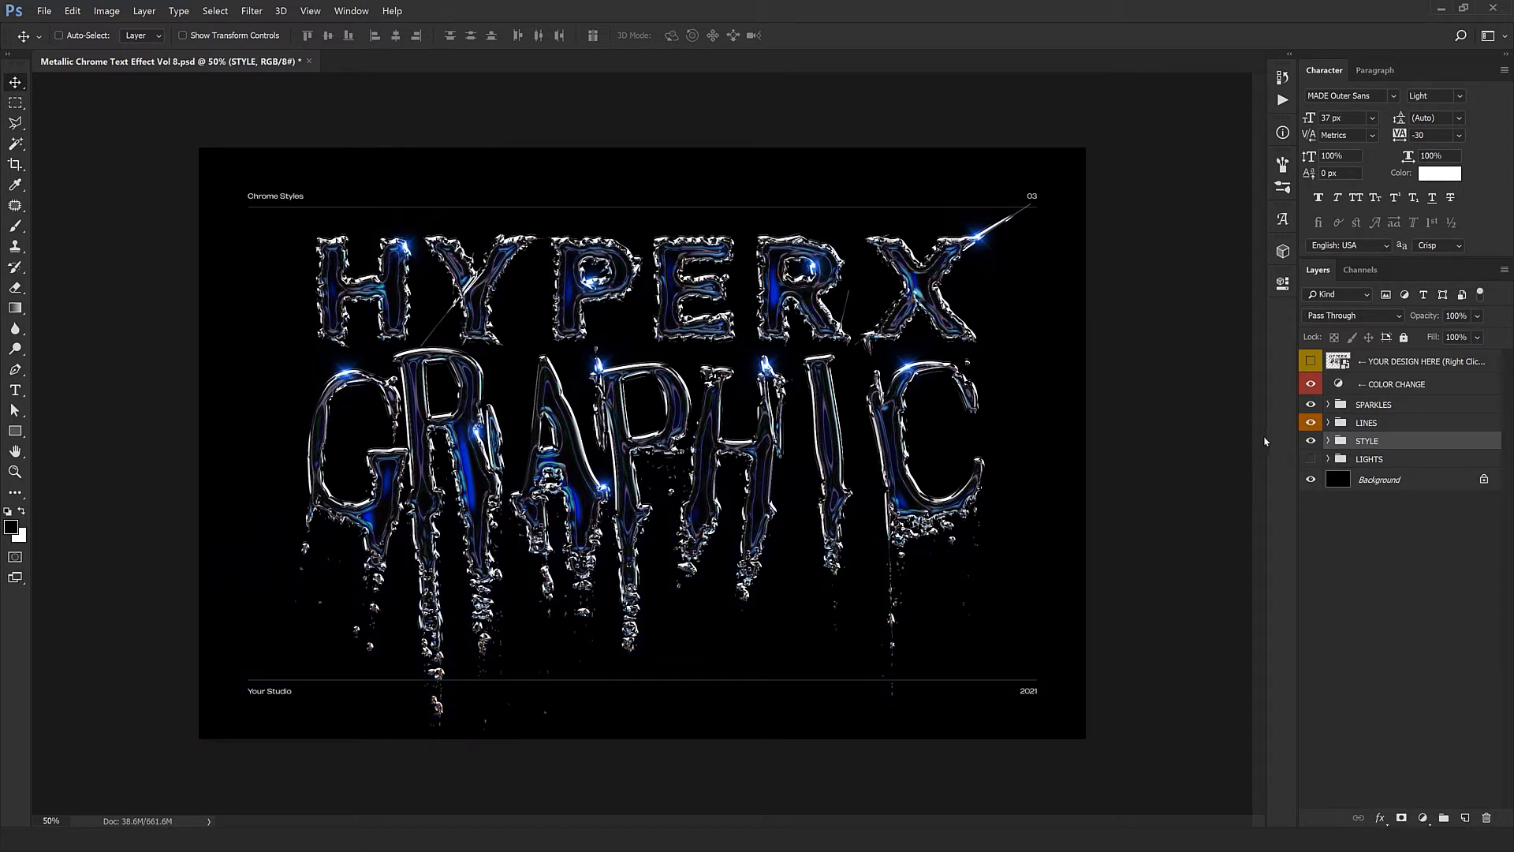
pyautogui.click(1329, 459)
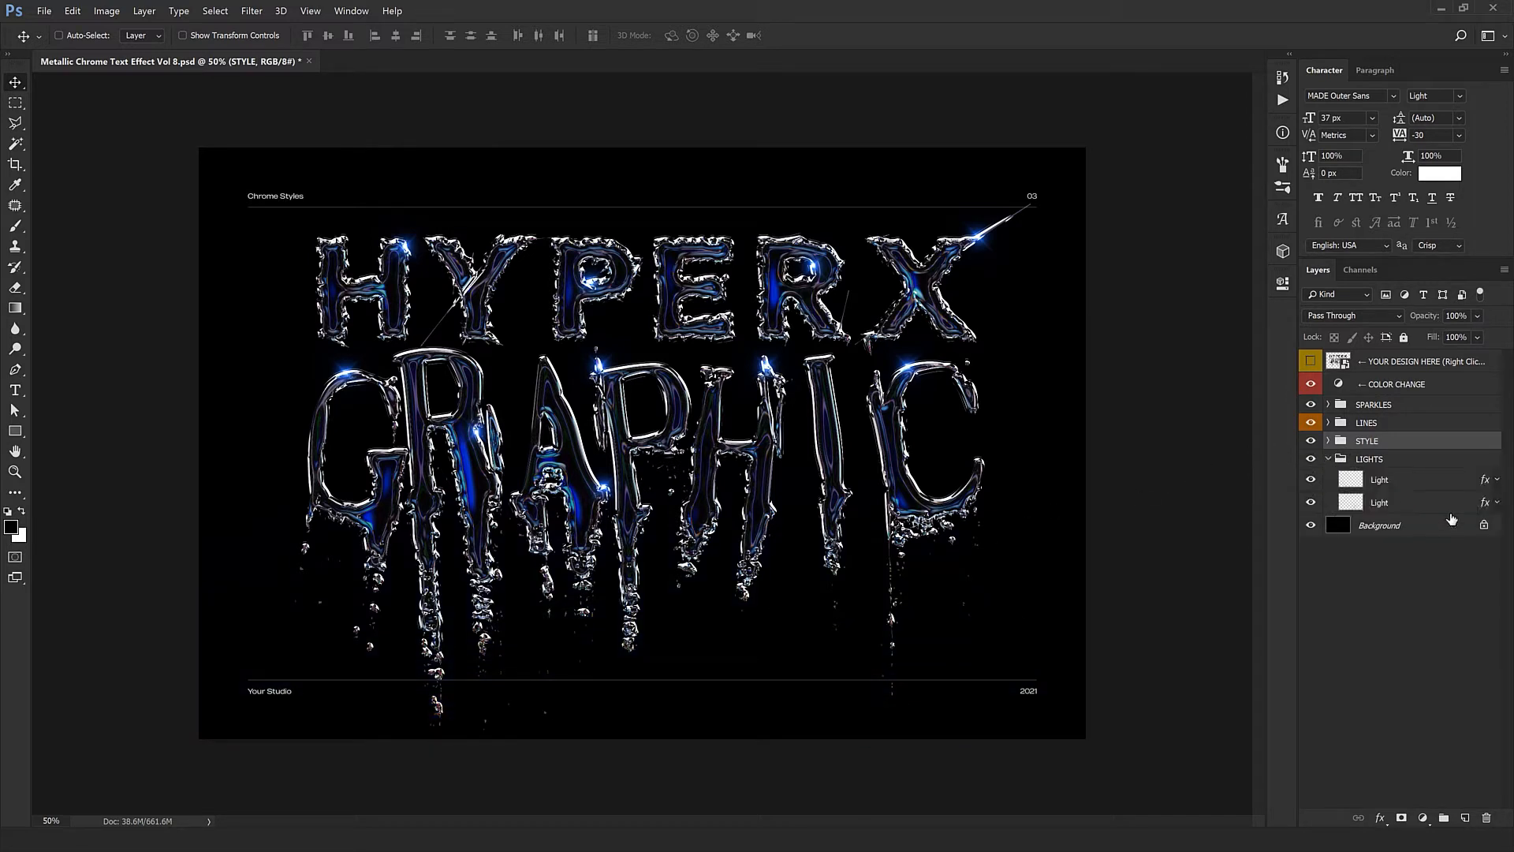
pyautogui.click(1497, 505)
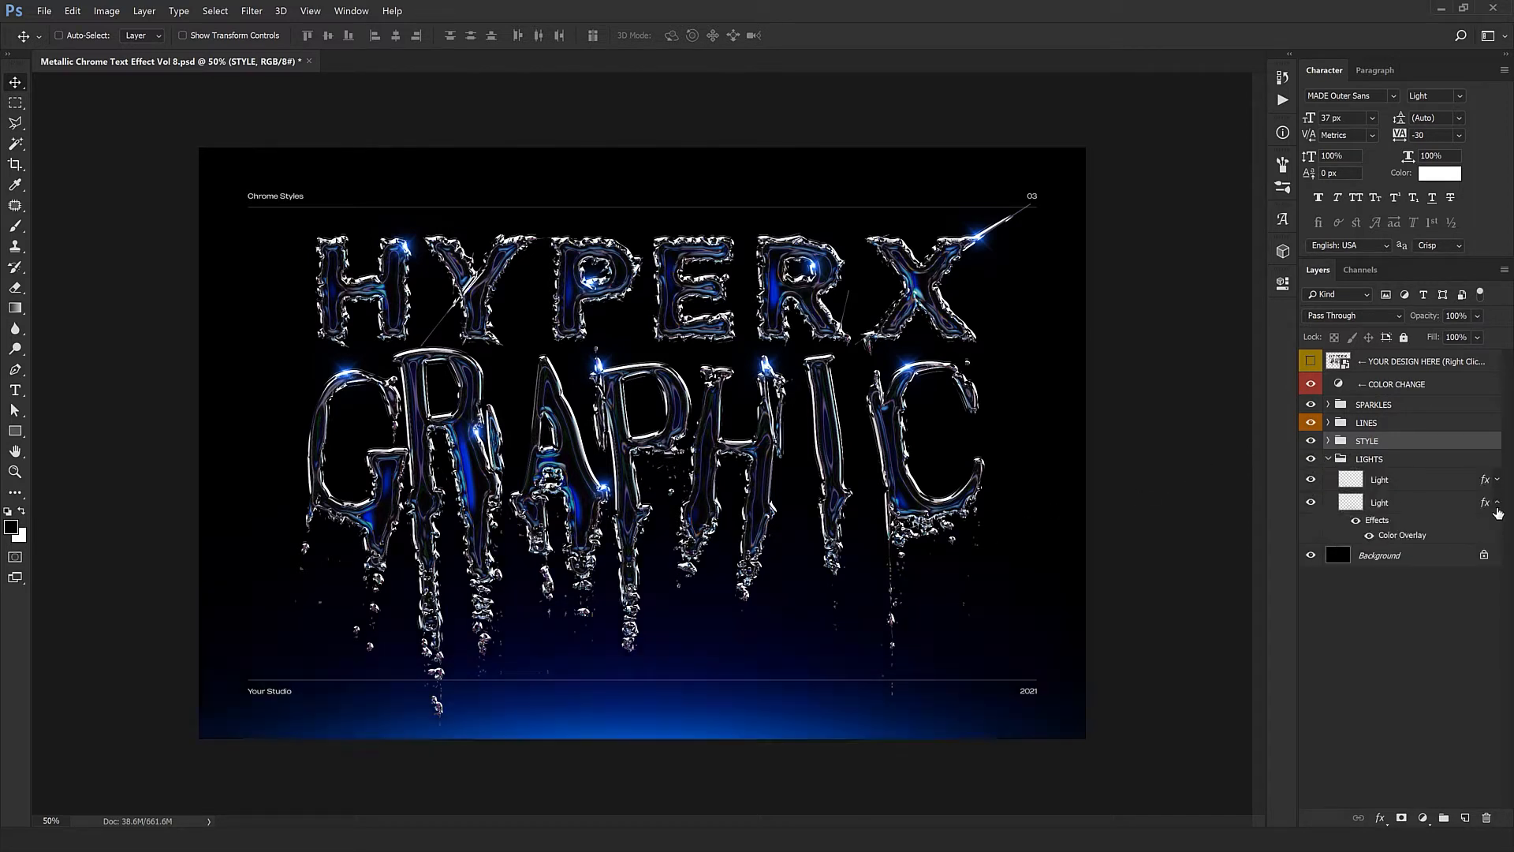
pyautogui.doubleClick(1416, 538)
pyautogui.moveTo(1381, 395); pyautogui.dragTo(1387, 586)
pyautogui.click(1275, 667)
pyautogui.moveTo(1263, 562); pyautogui.dragTo(1262, 670)
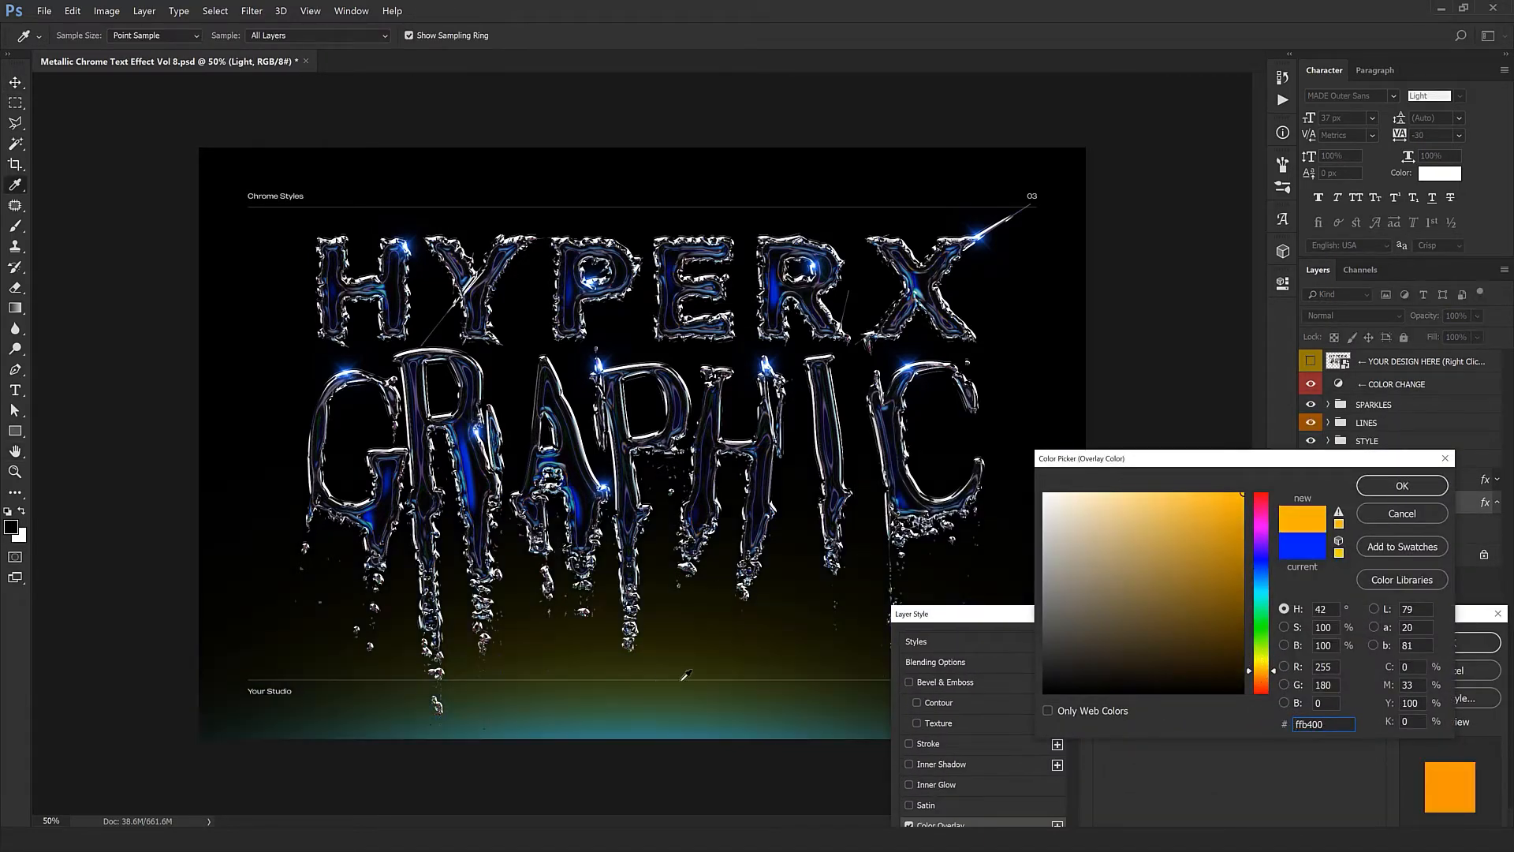
pyautogui.click(1402, 486)
pyautogui.click(1477, 643)
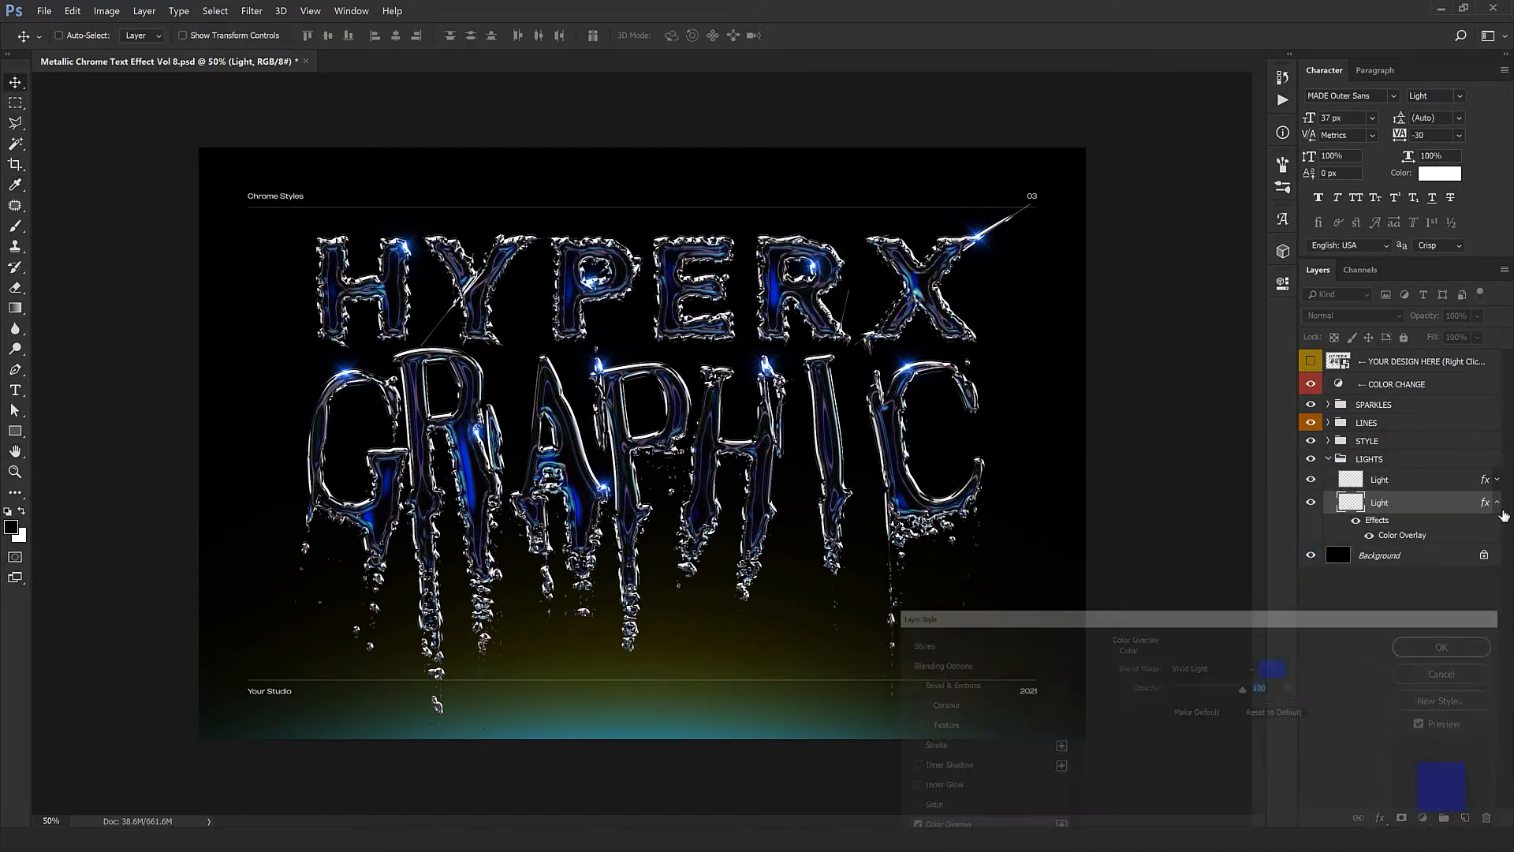
# - Undo the Light layer's overlay color change and collapse the LIGHTS group
pyautogui.hotkey('ctrl', 'z')
pyautogui.click(1333, 462)
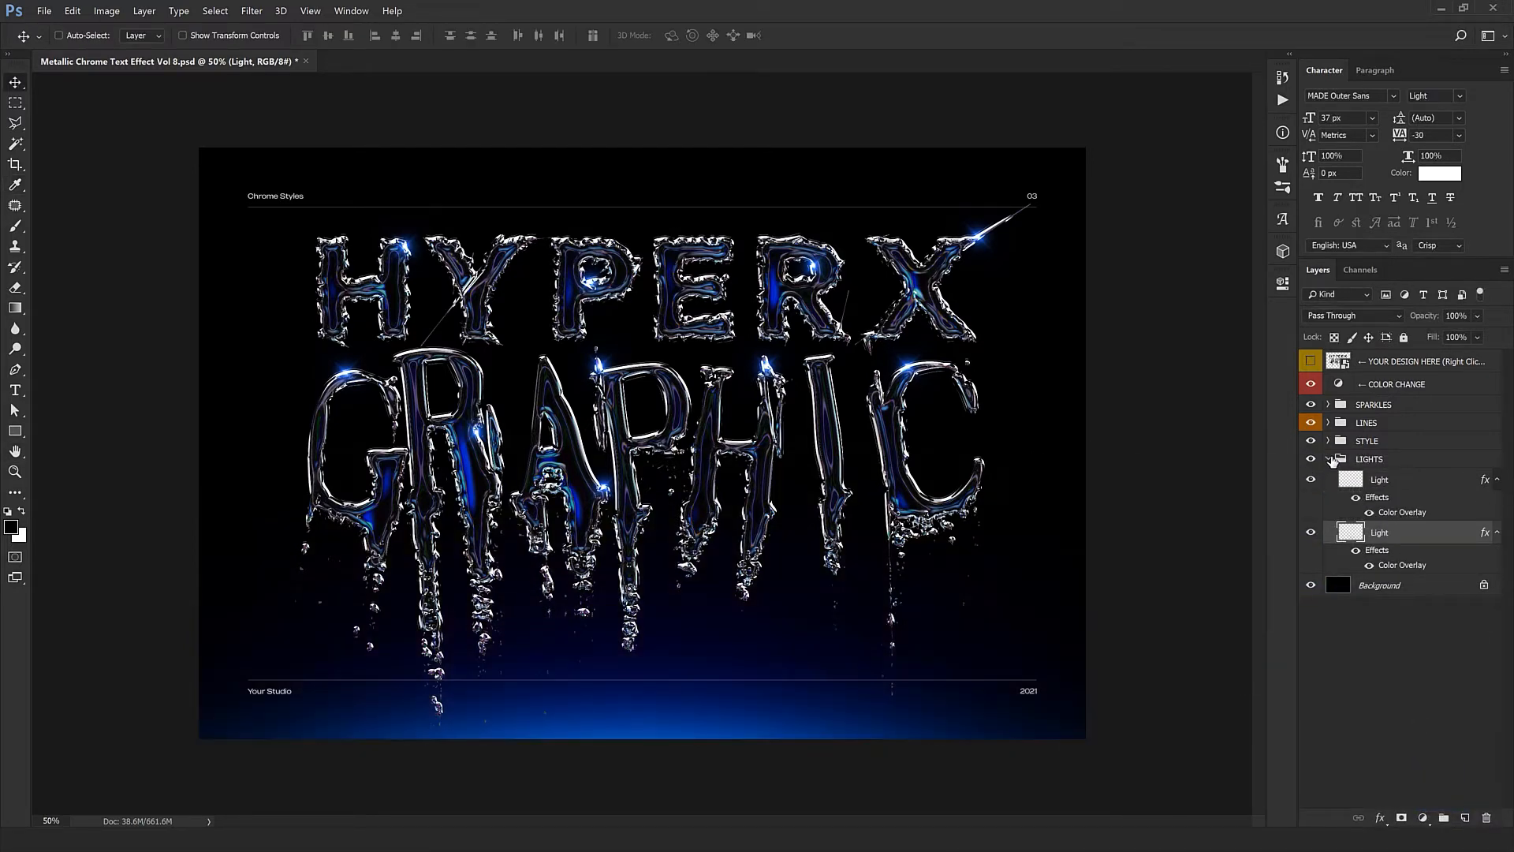
pyautogui.click(1328, 459)
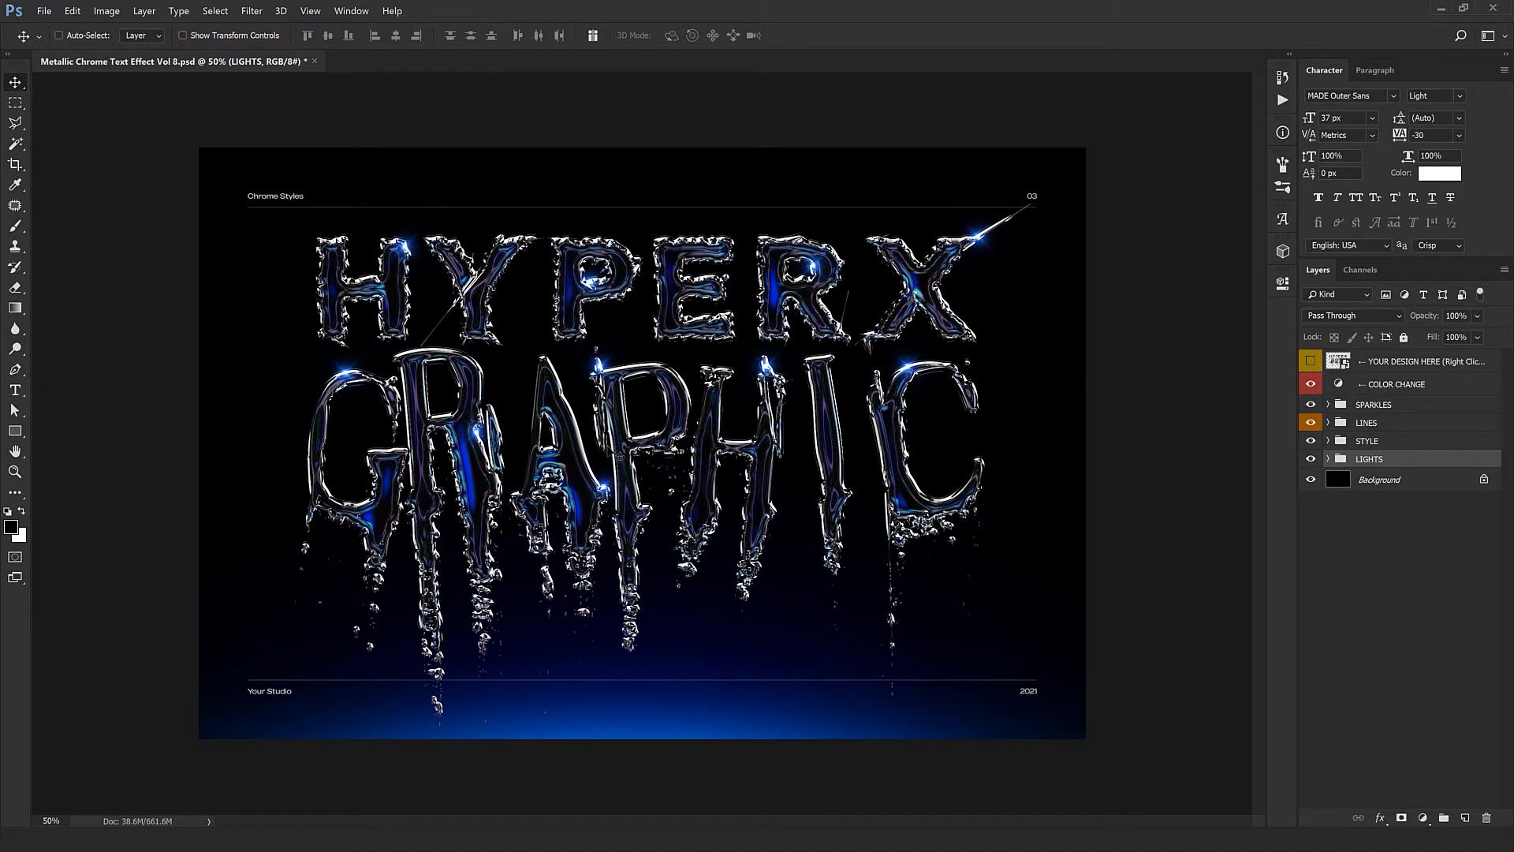
# - Check the document's pixel dimensions and resolution in the Image Size settings and leave them unchanged
pyautogui.click(106, 11)
pyautogui.click(133, 98)
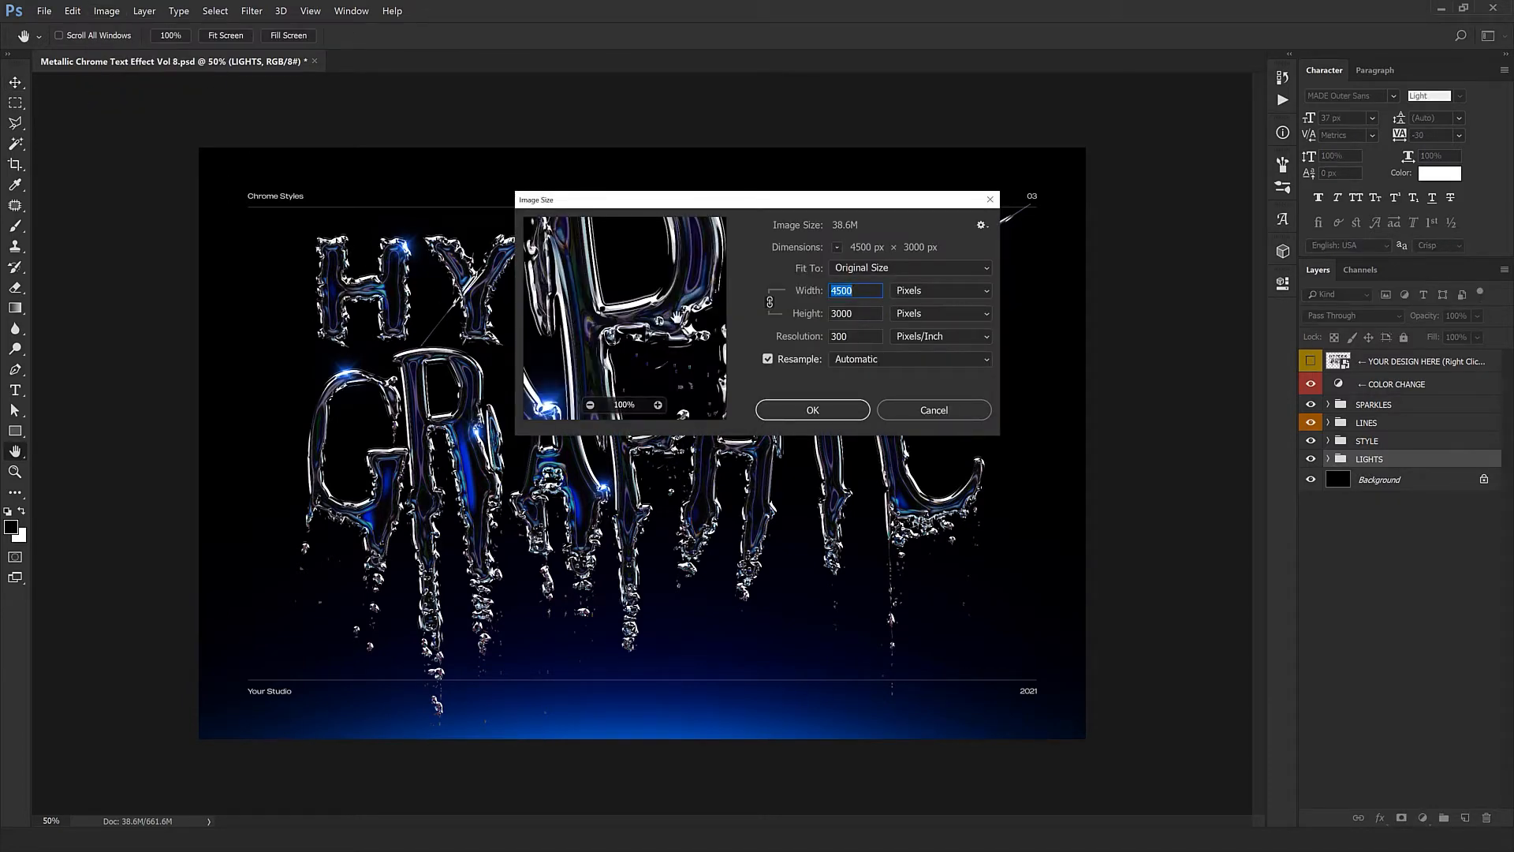
pyautogui.moveTo(677, 316); pyautogui.dragTo(562, 395)
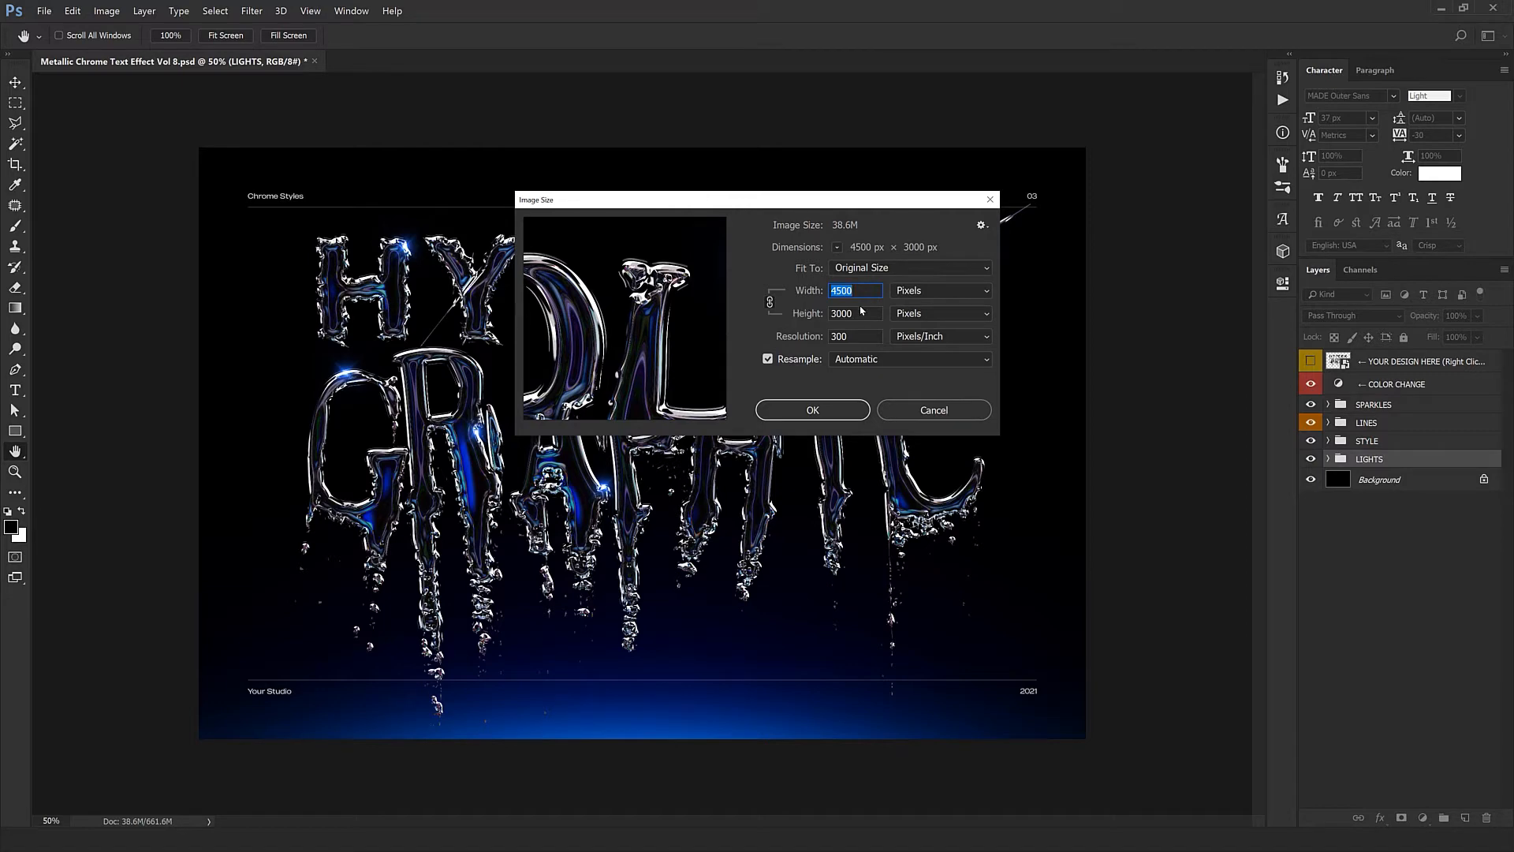
pyautogui.click(908, 407)
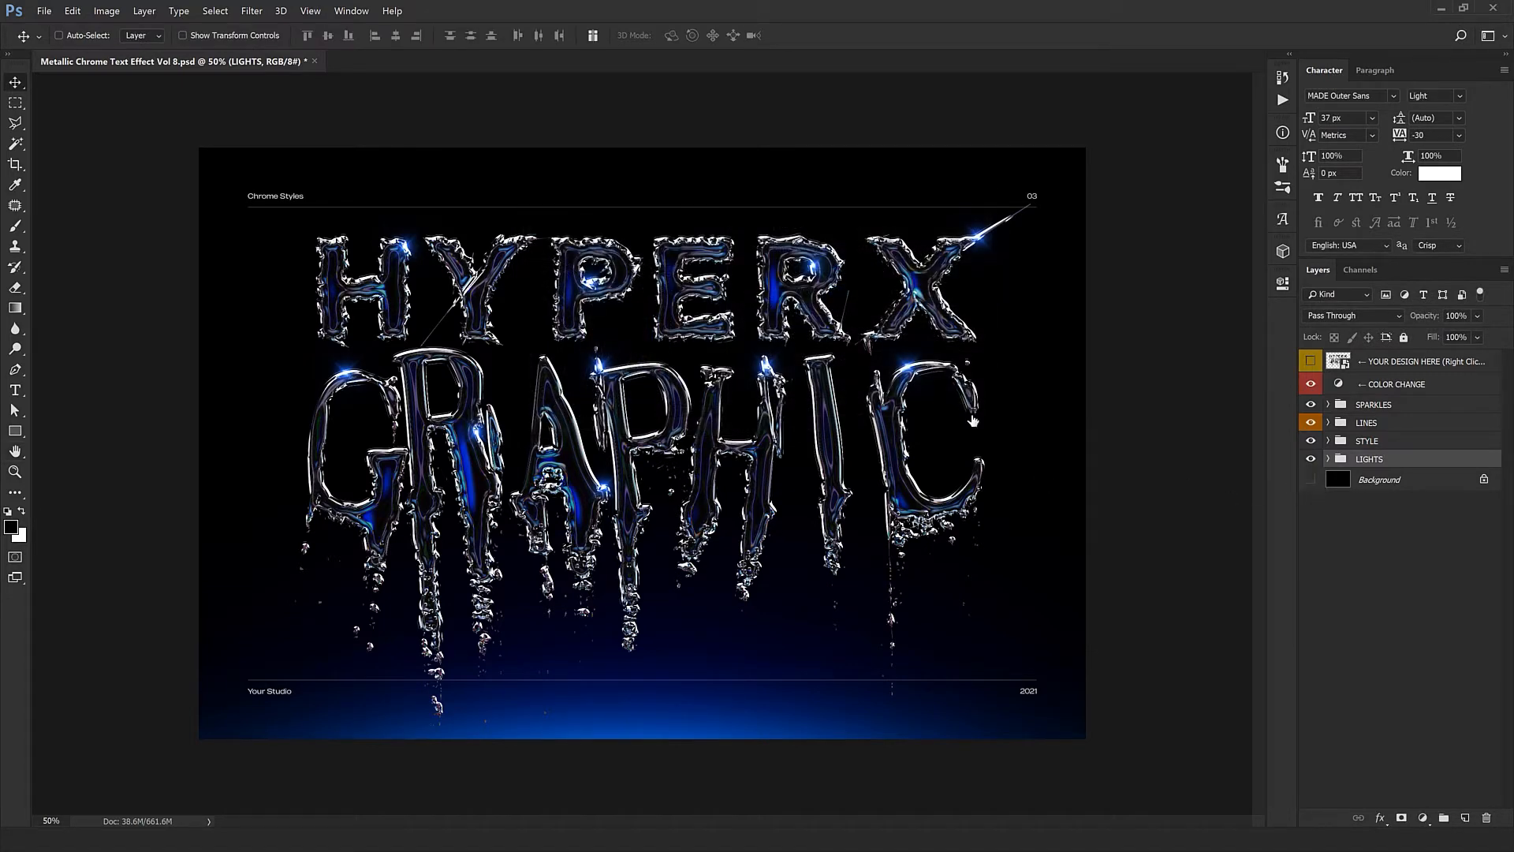
# - Preview the chrome text on transparency by hiding the SPARKLES, LIGHTS and Background layers, and show them again
pyautogui.click(1311, 459)
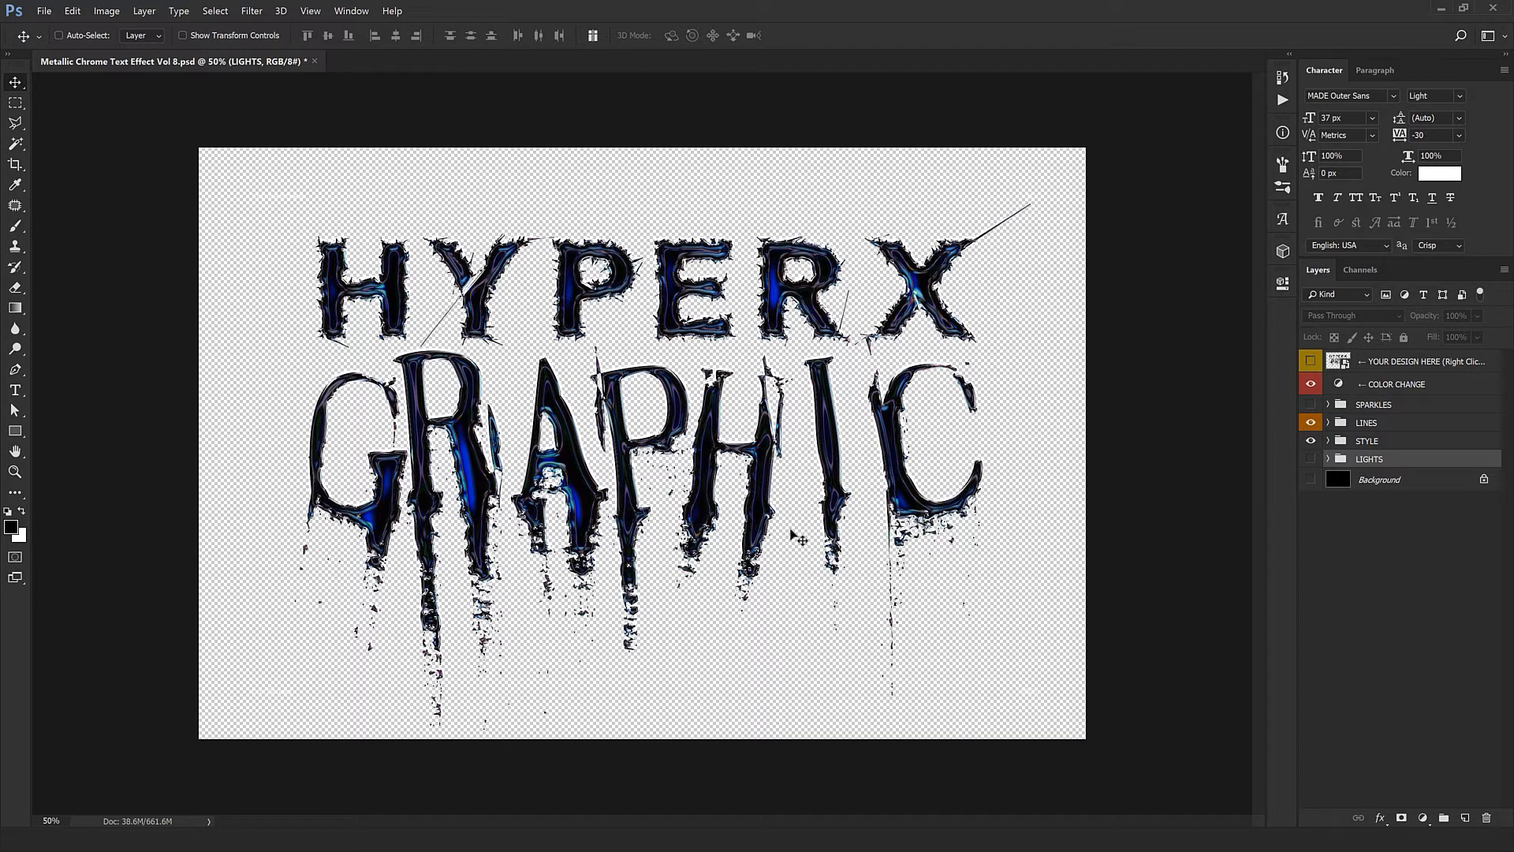
pyautogui.click(1312, 459)
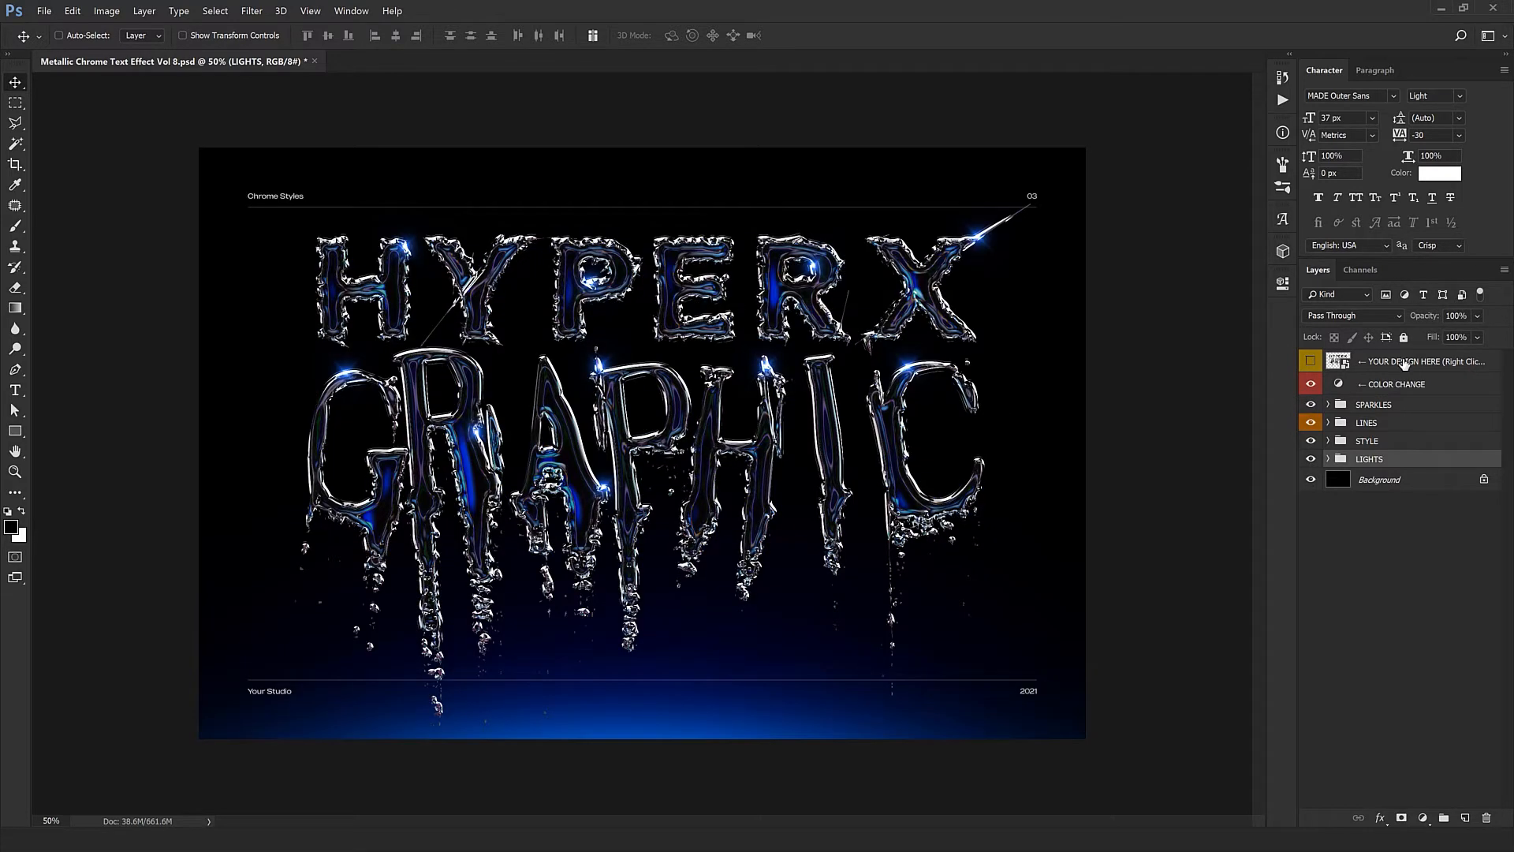
# - Open the YOUR DESIGN HERE smart object's contents and bring in the Coca-Cola logo from image 0 in the Logo folder
pyautogui.doubleClick(1339, 362)
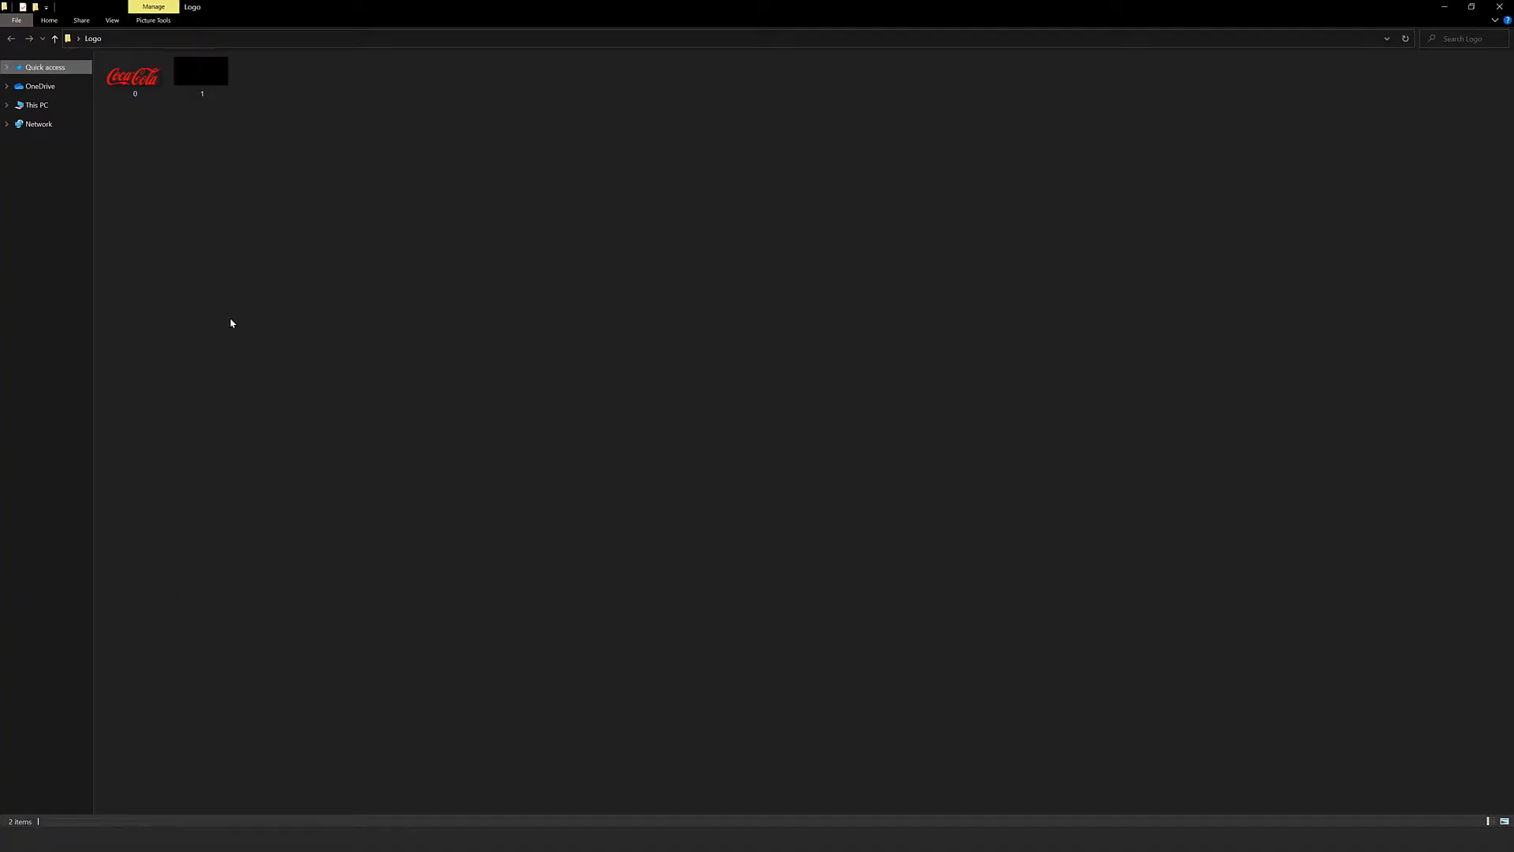
pyautogui.moveTo(135, 78); pyautogui.dragTo(765, 7)
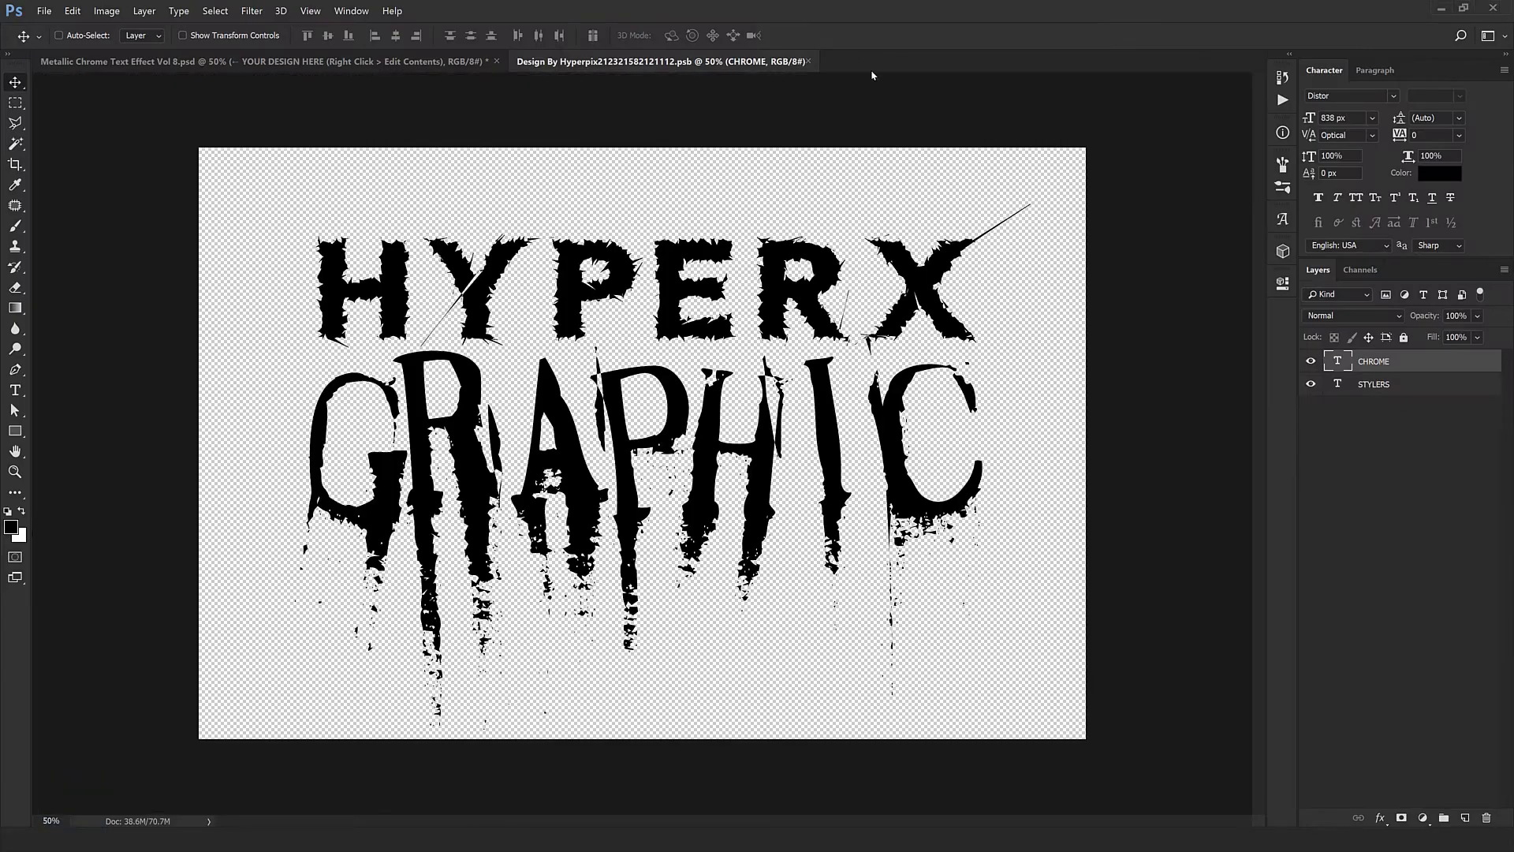
pyautogui.moveTo(873, 75); pyautogui.dragTo(873, 79)
pyautogui.moveTo(873, 389); pyautogui.dragTo(781, 361)
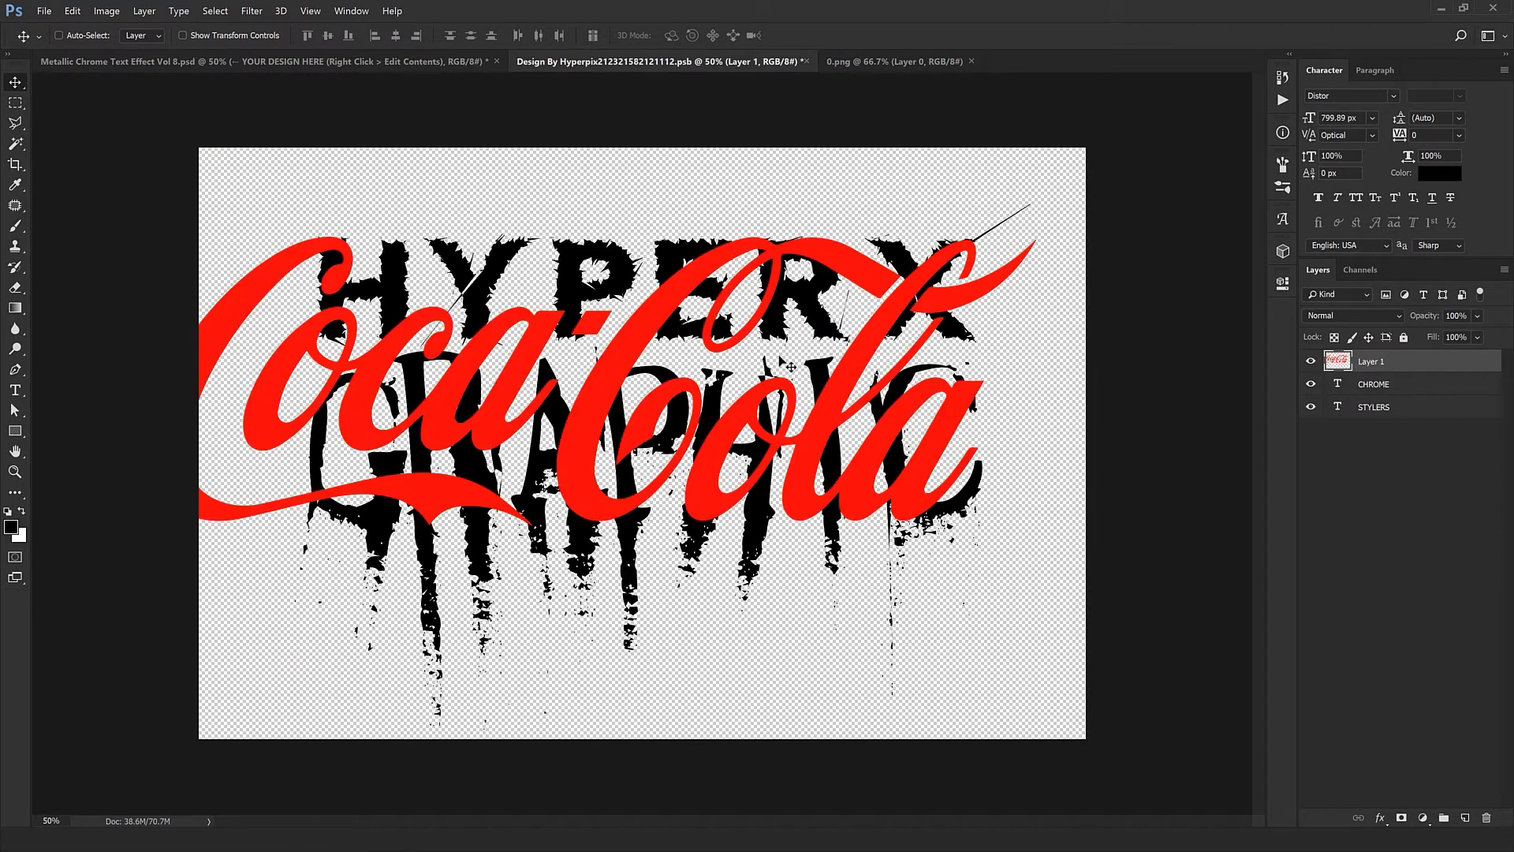
# - Scale the Coca-Cola logo down to 73.60% and move it fully inside the canvas
pyautogui.hotkey('ctrl', 't')
pyautogui.moveTo(1097, 532); pyautogui.dragTo(986, 497)
pyautogui.moveTo(925, 427); pyautogui.dragTo(901, 463)
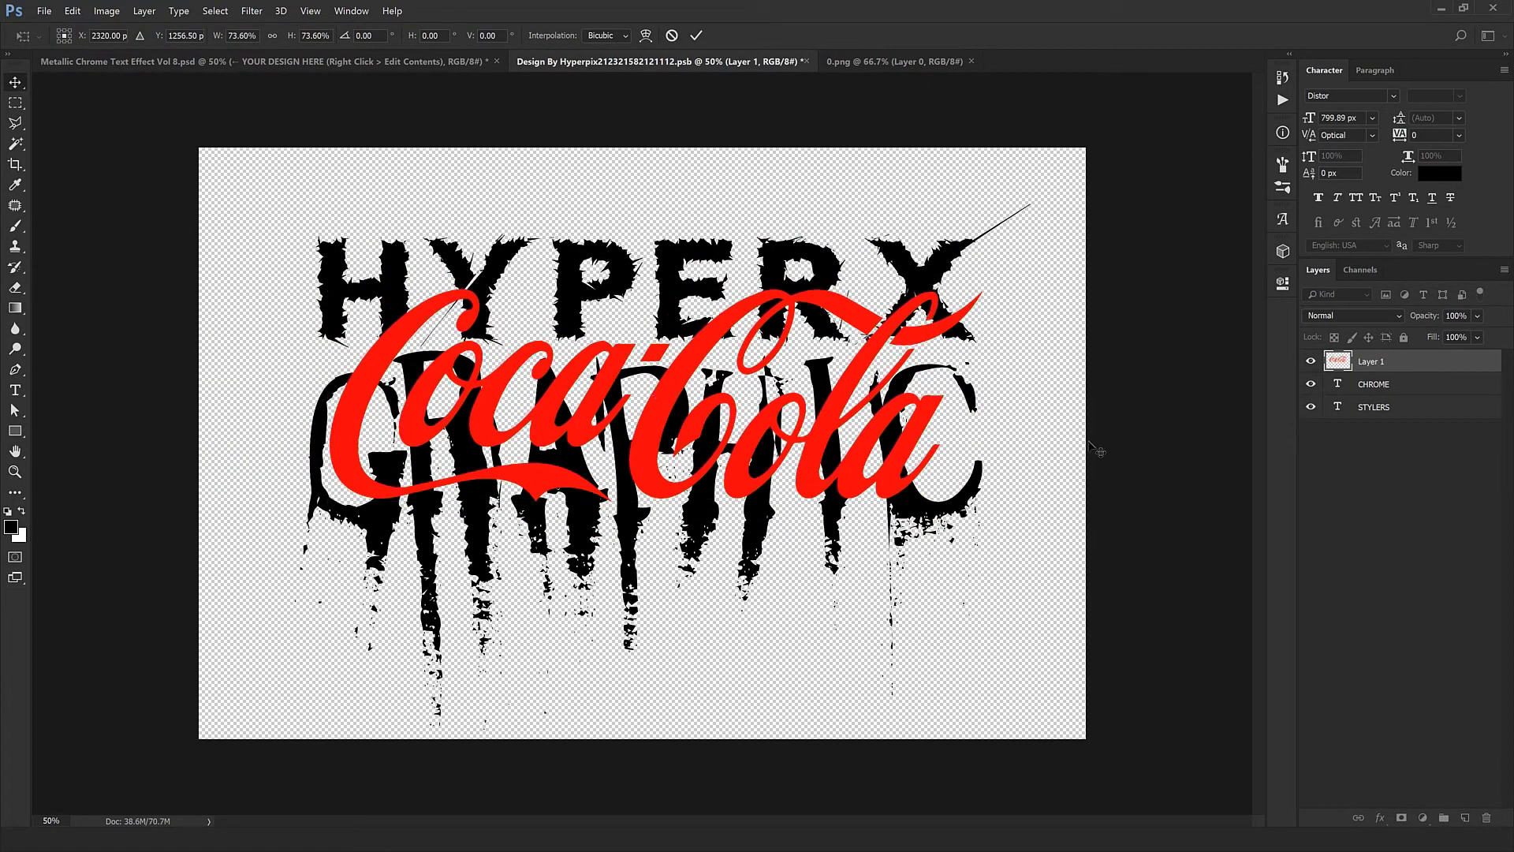
pyautogui.press('Return')
# - Hide the CHROME and STYLERS text layers and fine-tune the logo's position on the canvas
pyautogui.moveTo(1310, 384); pyautogui.dragTo(1310, 407)
pyautogui.moveTo(868, 416); pyautogui.dragTo(855, 415)
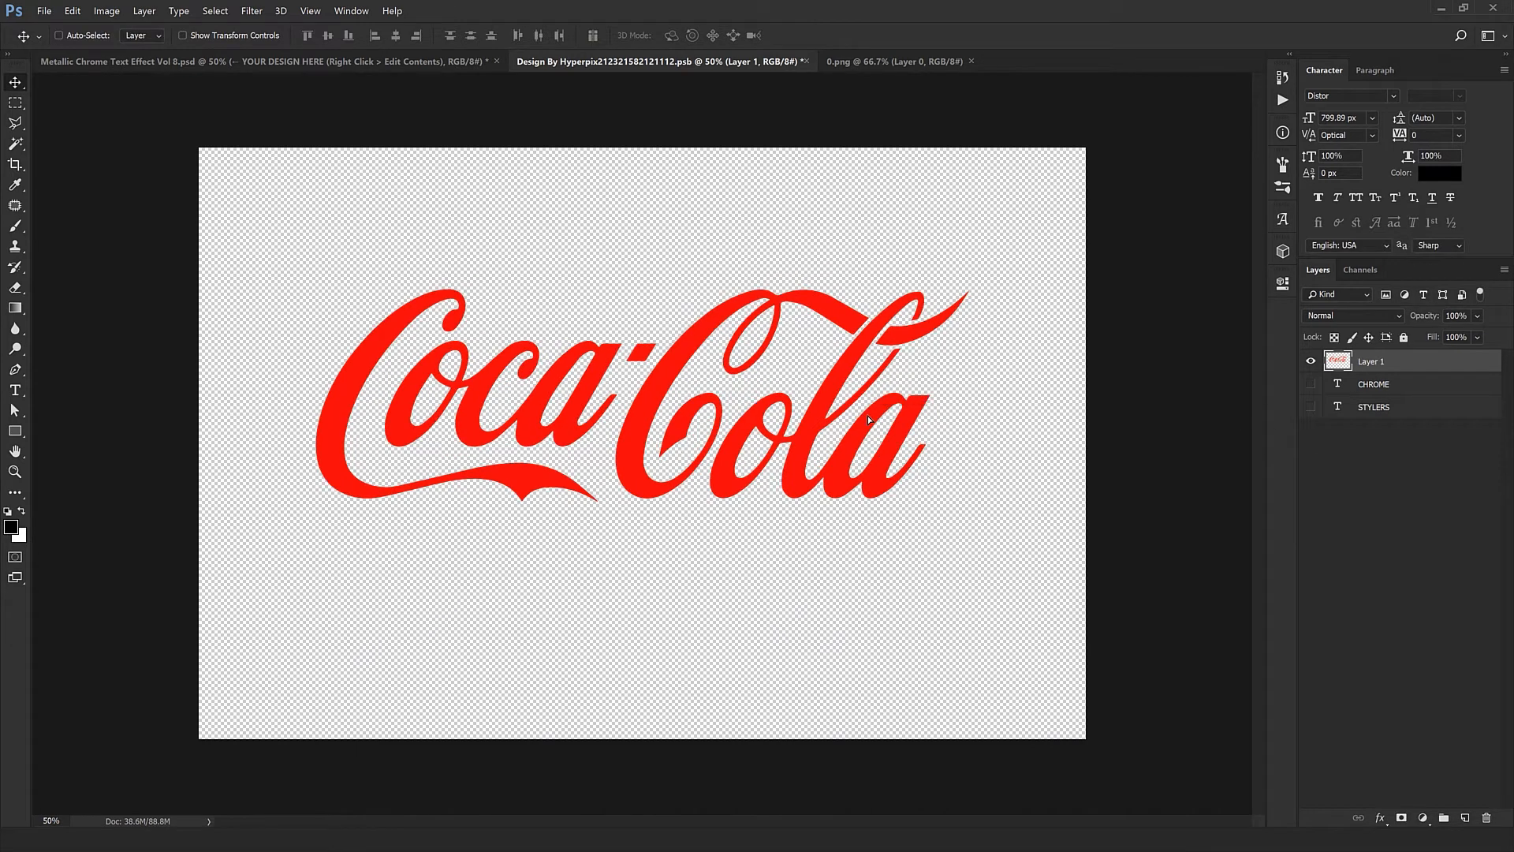
pyautogui.moveTo(798, 224); pyautogui.dragTo(796, 242)
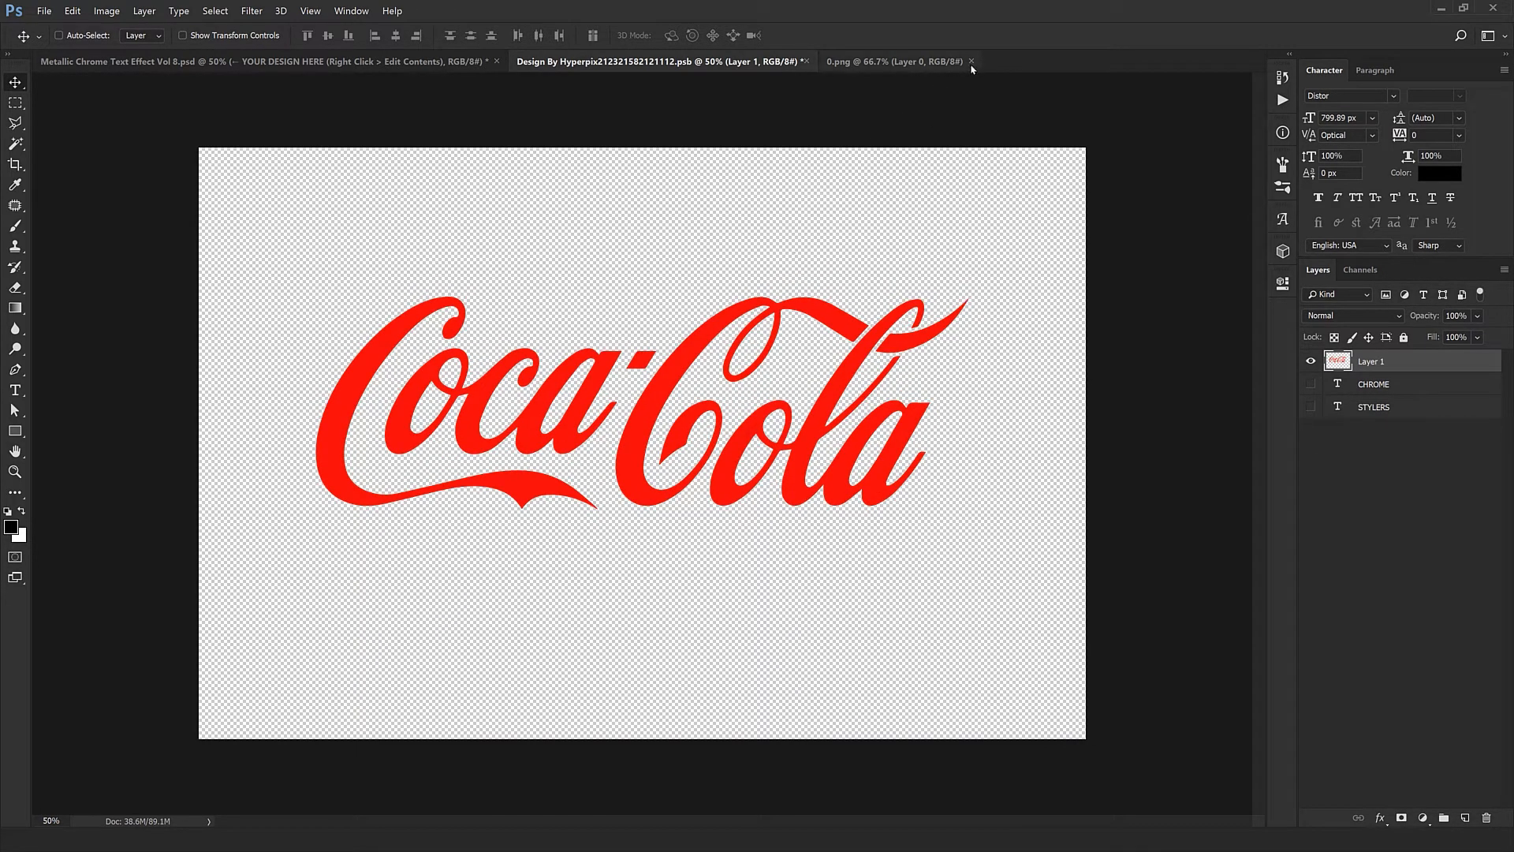
# - Close 0.png and the smart object document, saving the design so the logo takes on the chrome effect
pyautogui.click(971, 61)
pyautogui.click(806, 61)
pyautogui.click(691, 315)
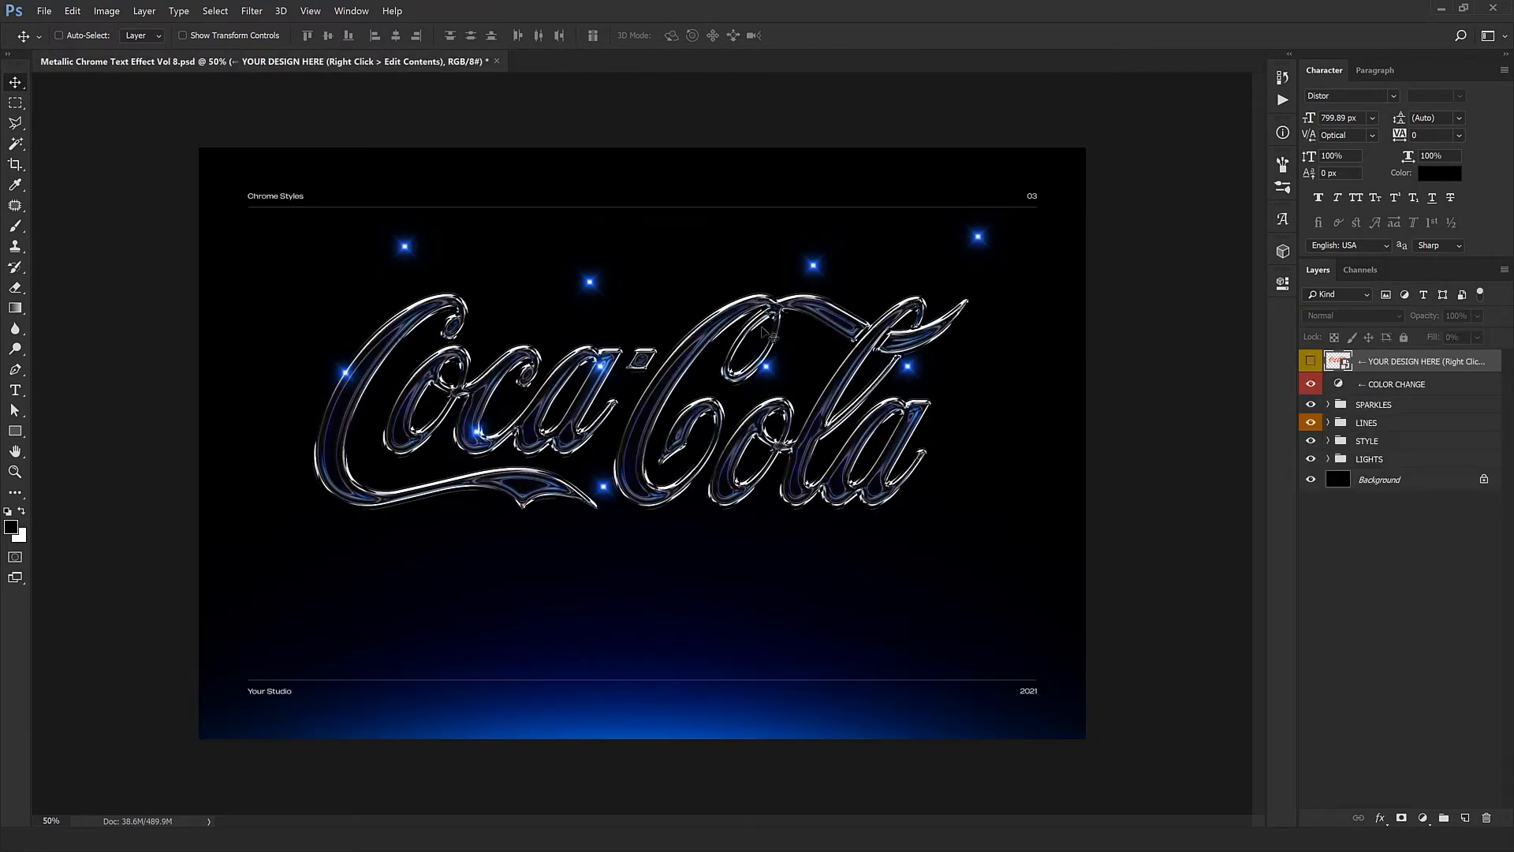
# - Examine the chrome effect on the Coca-Cola lettering up close at 100% and return to the full view
pyautogui.hotkey('ctrl', '+')
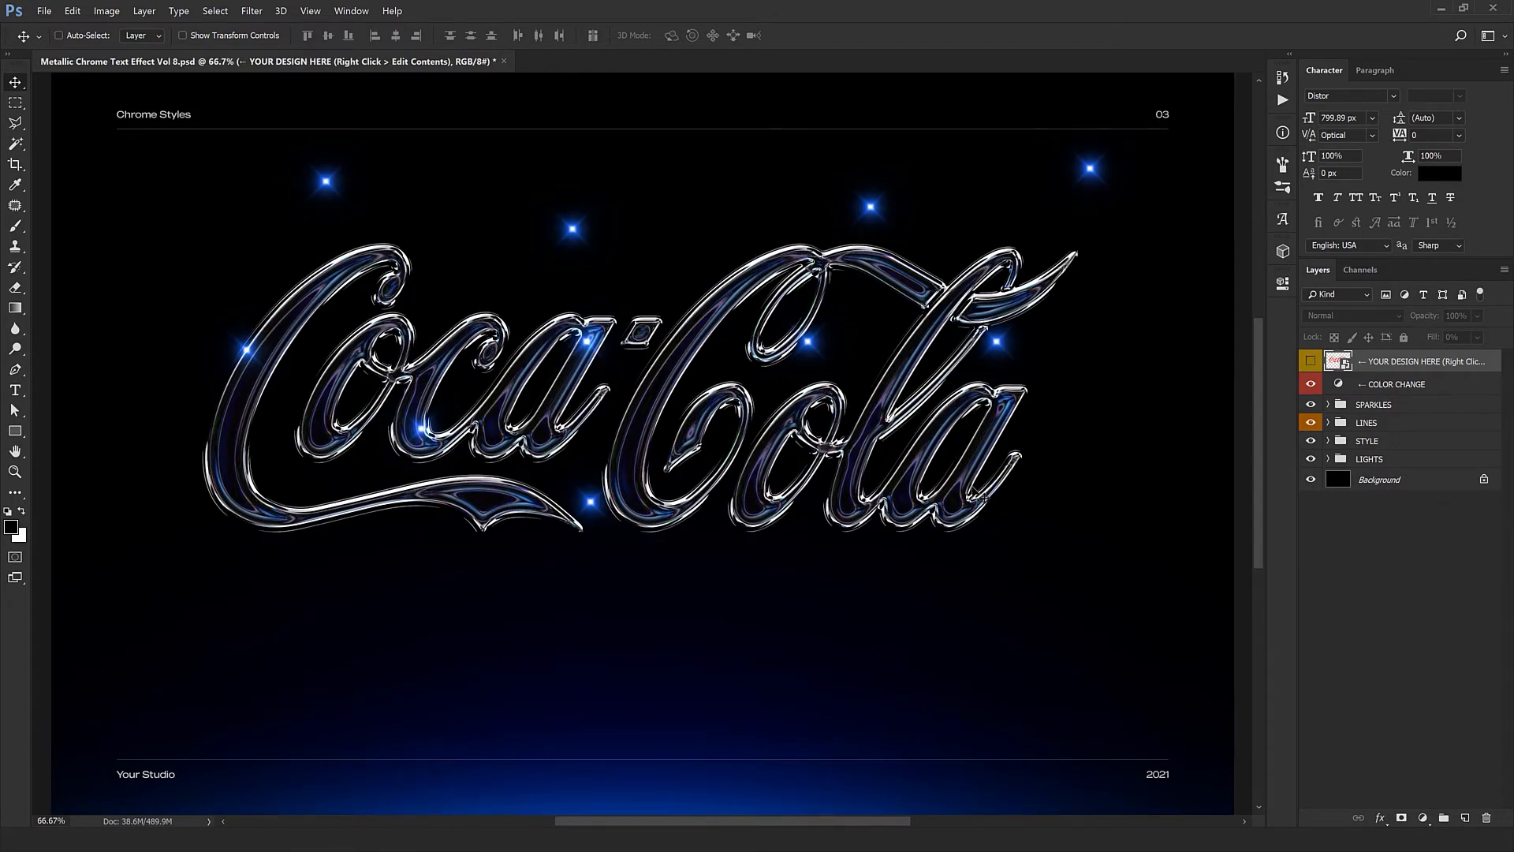
pyautogui.hotkey('ctrl', '+')
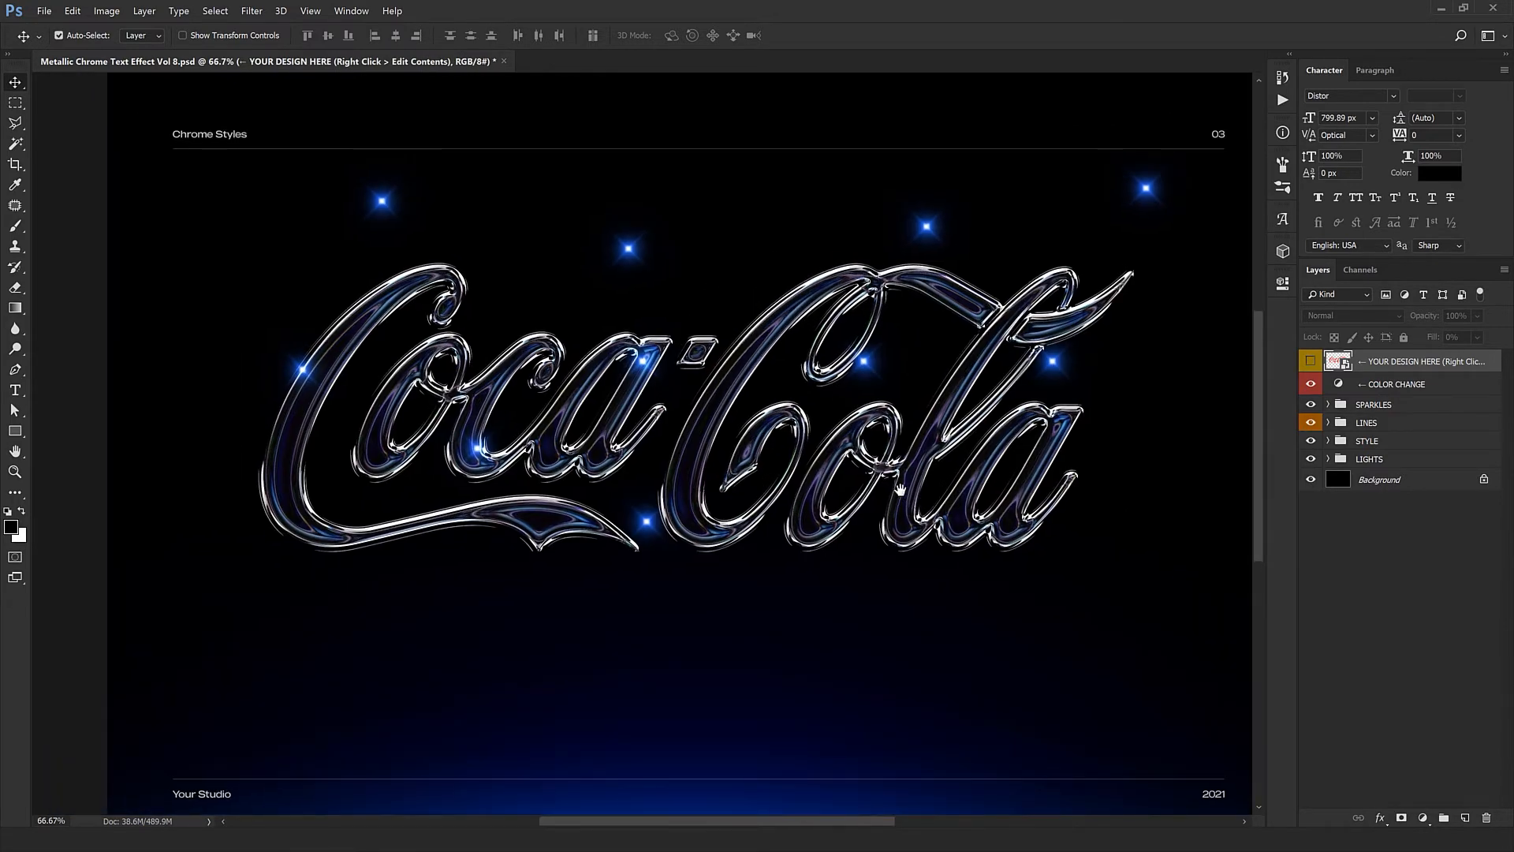
pyautogui.hotkey('ctrl', '+')
pyautogui.moveTo(931, 486); pyautogui.dragTo(788, 416)
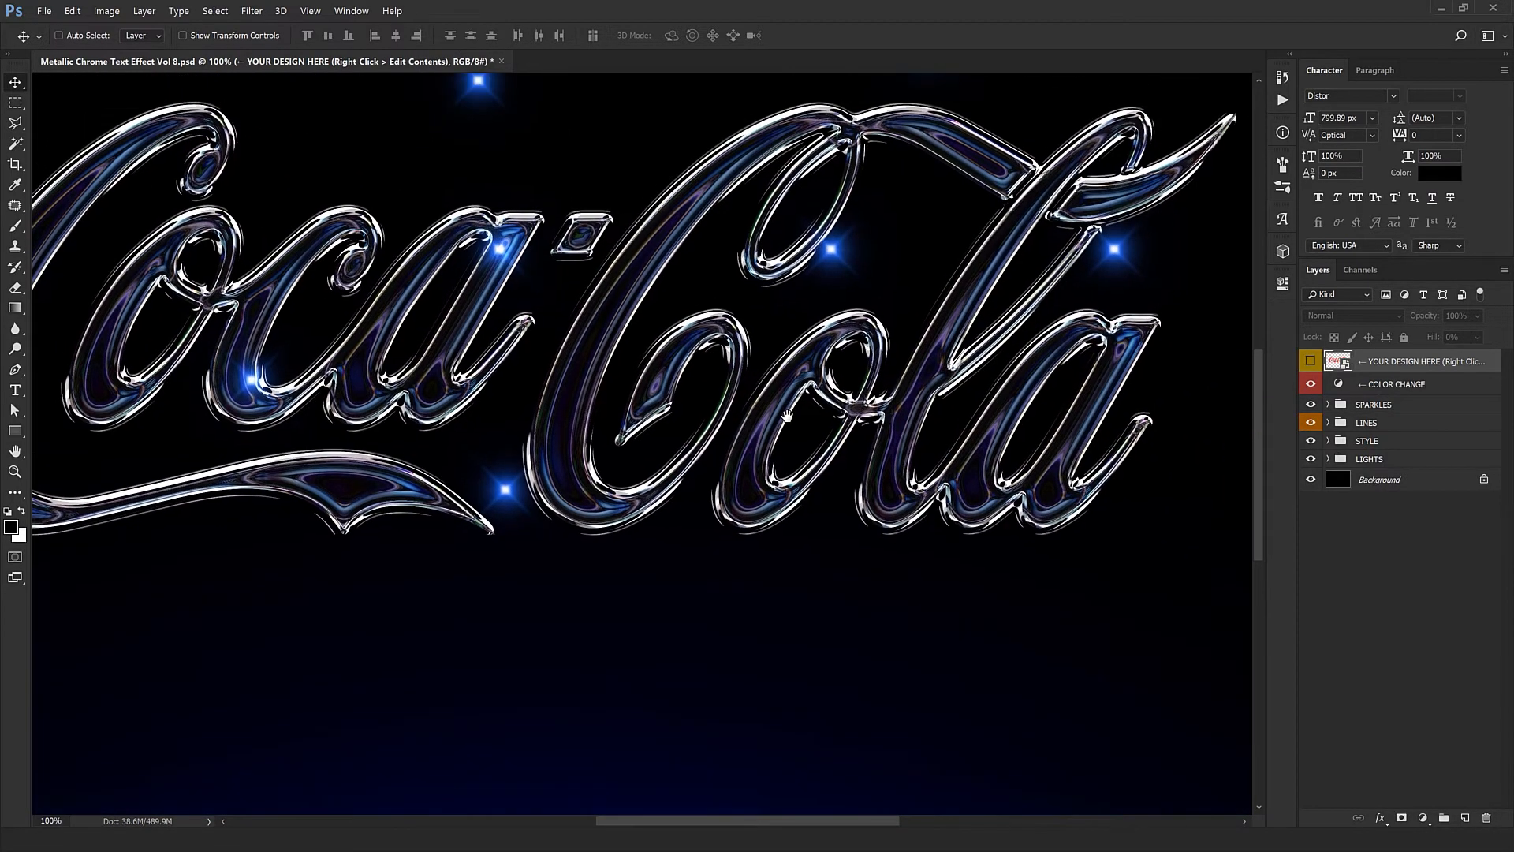
pyautogui.hotkey('ctrl', '-')
pyautogui.hotkey('ctrl', '-')
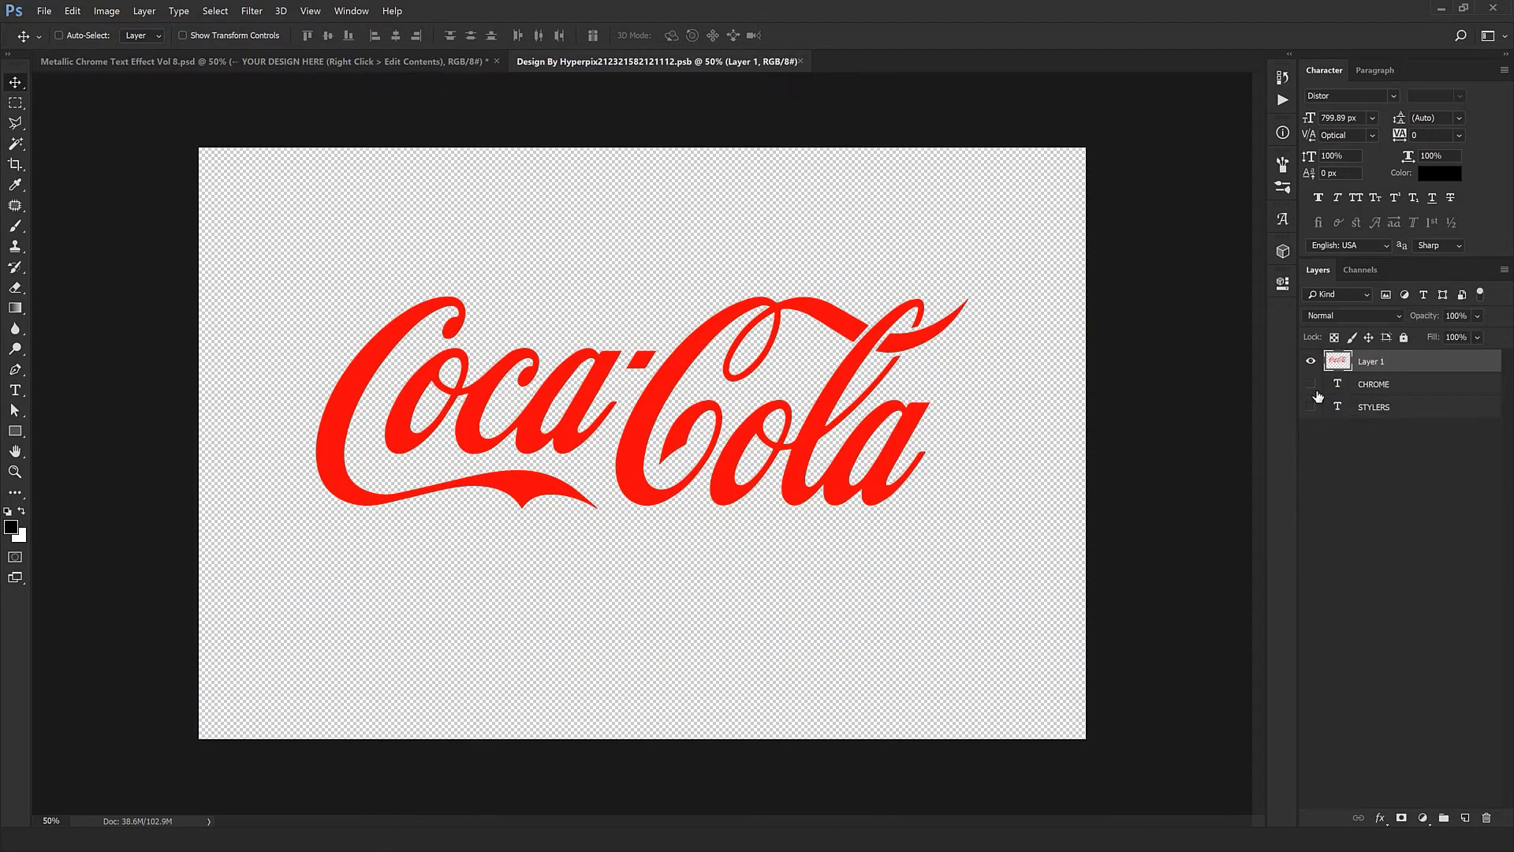
# - In the design's contents, show the CHROME text layer for comparison and convert the logo layer to a smart object
pyautogui.click(1312, 386)
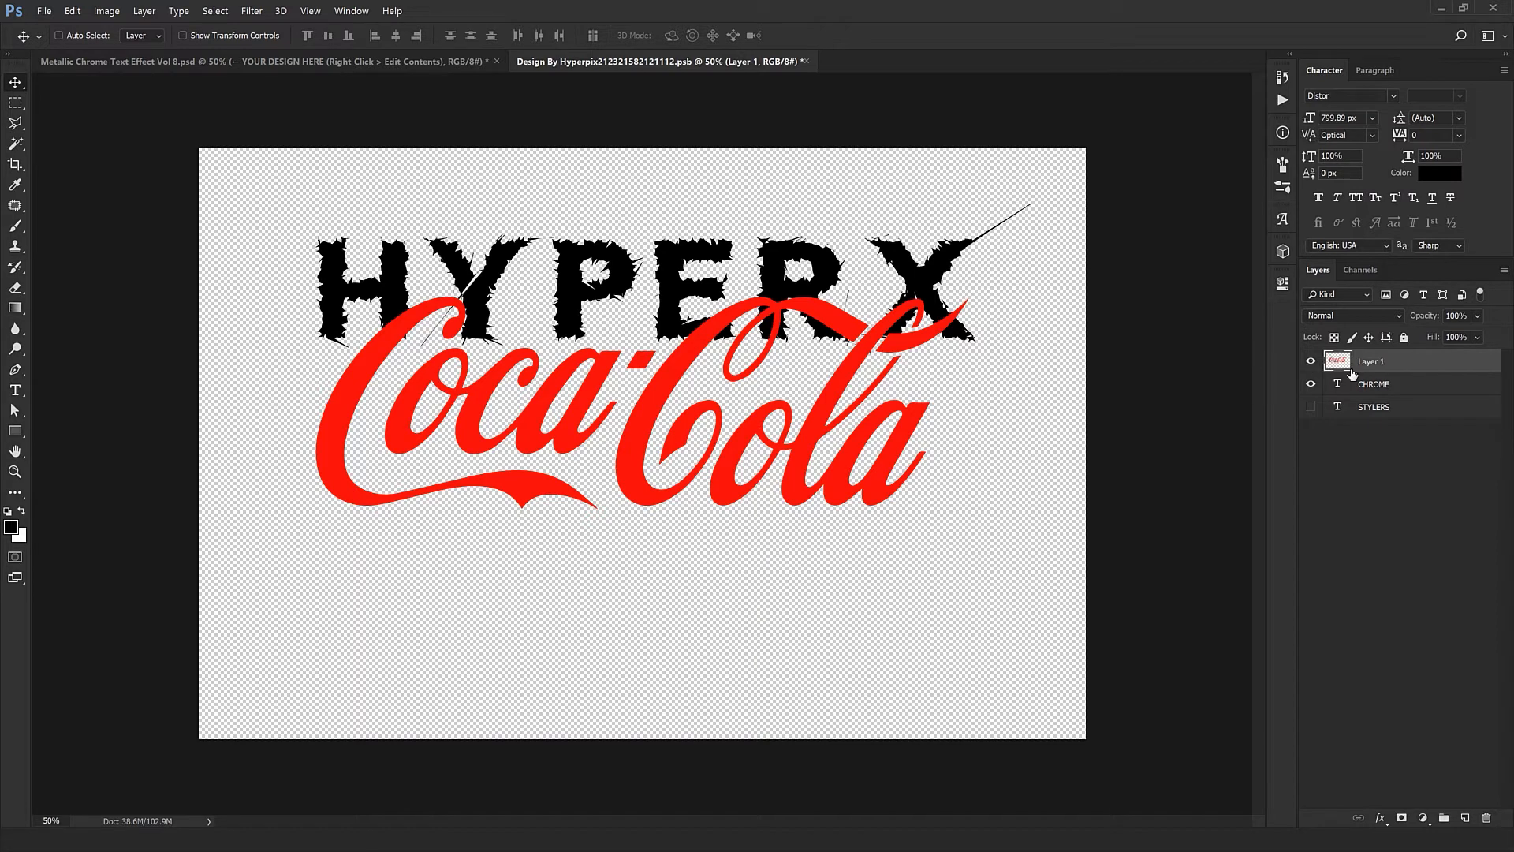
pyautogui.rightClick(1421, 369)
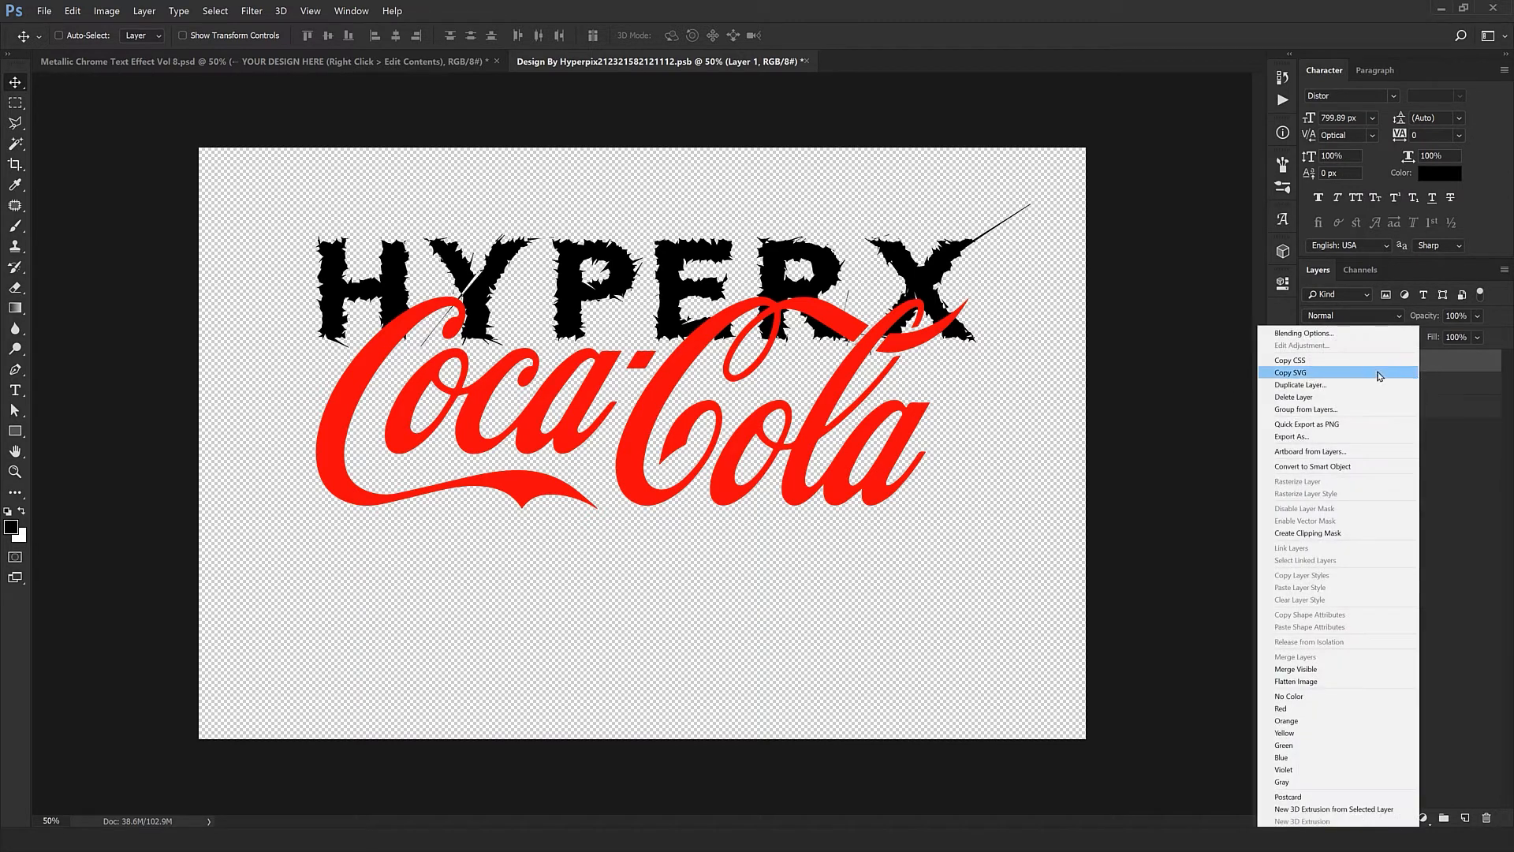
pyautogui.click(1341, 466)
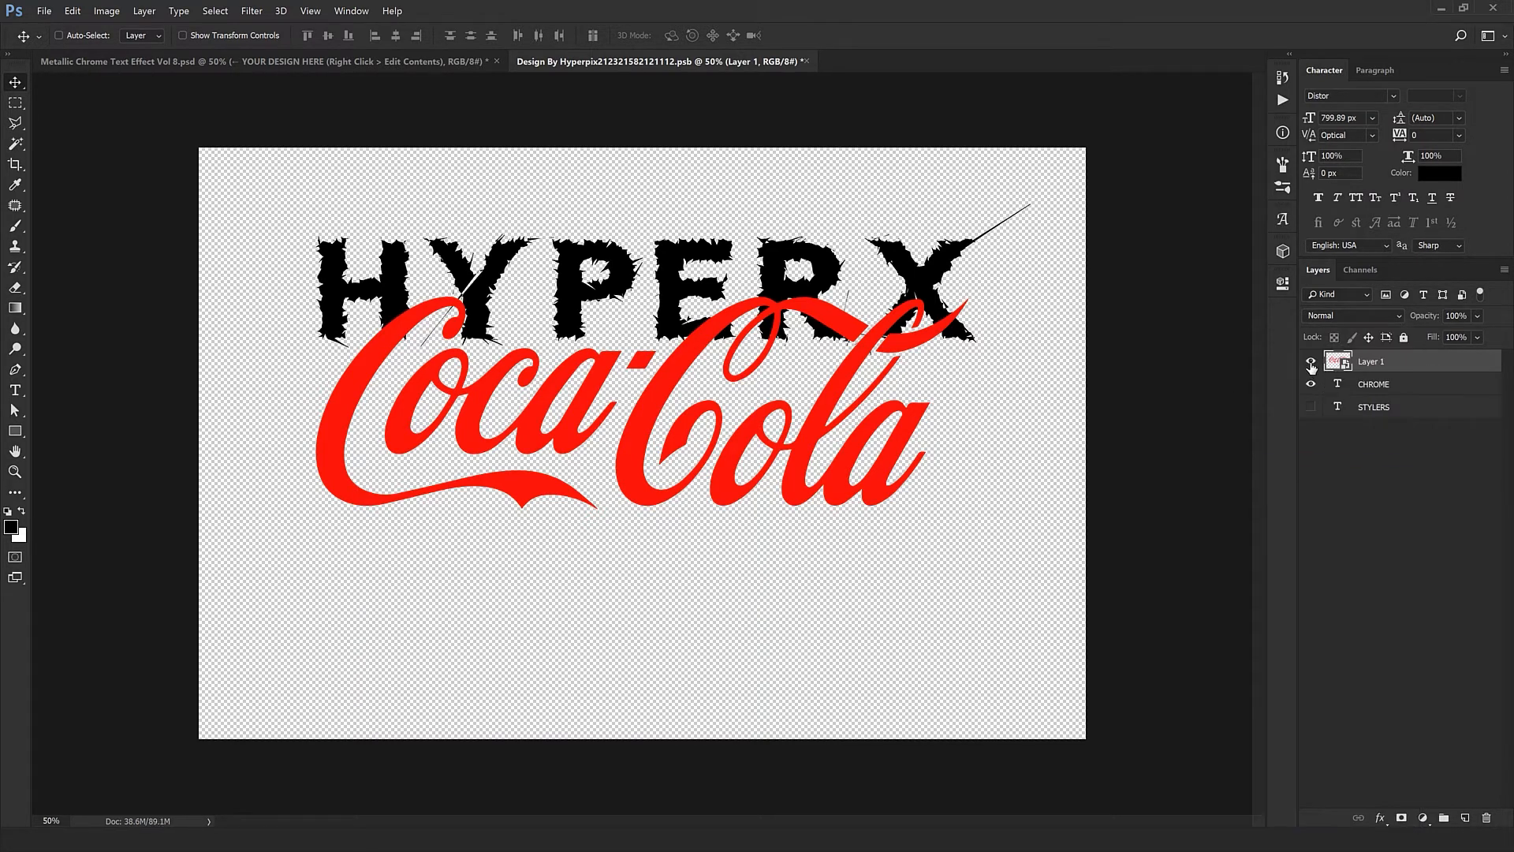
# - Apply a Ripple distortion with a negative amount and Medium size to the logo, and hide the CHROME text layer
pyautogui.click(252, 11)
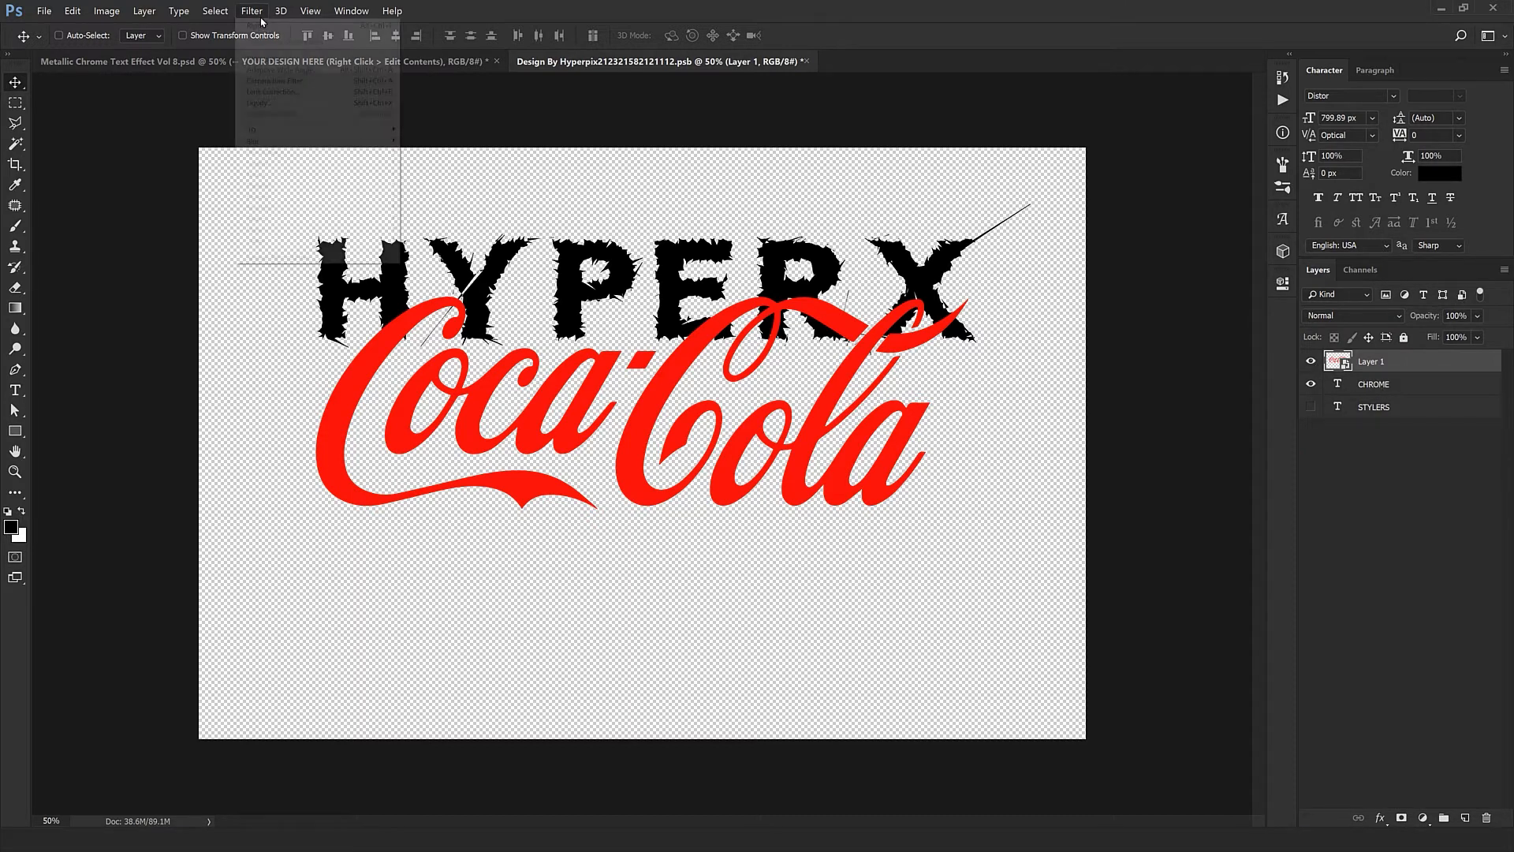
pyautogui.moveTo(292, 166)
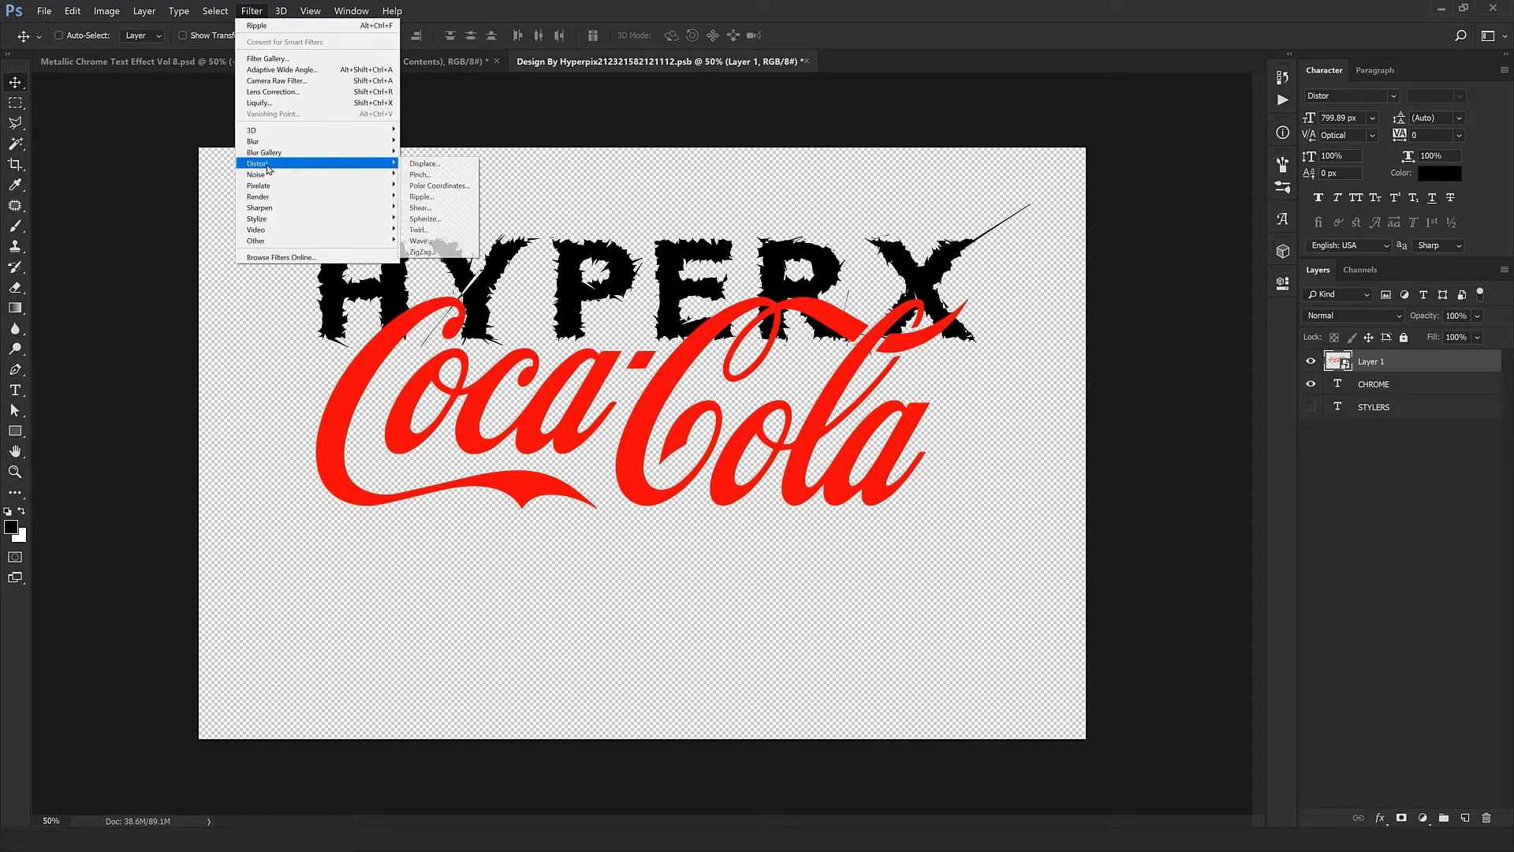
pyautogui.click(447, 203)
pyautogui.moveTo(749, 275); pyautogui.dragTo(694, 313)
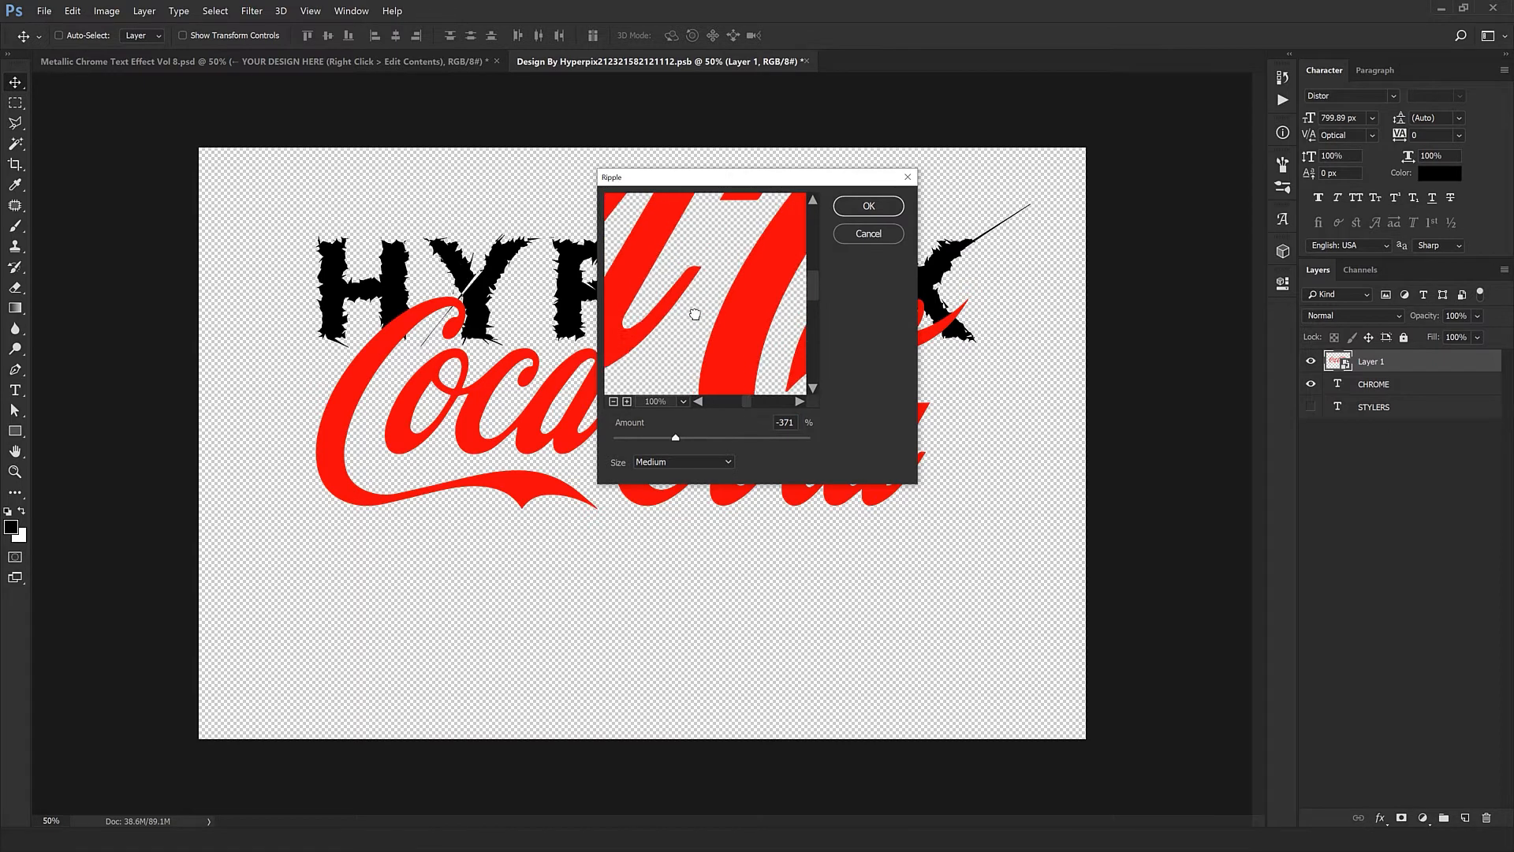
pyautogui.moveTo(671, 438); pyautogui.dragTo(623, 438)
pyautogui.click(669, 462)
pyautogui.click(660, 473)
pyautogui.click(680, 463)
pyautogui.click(674, 484)
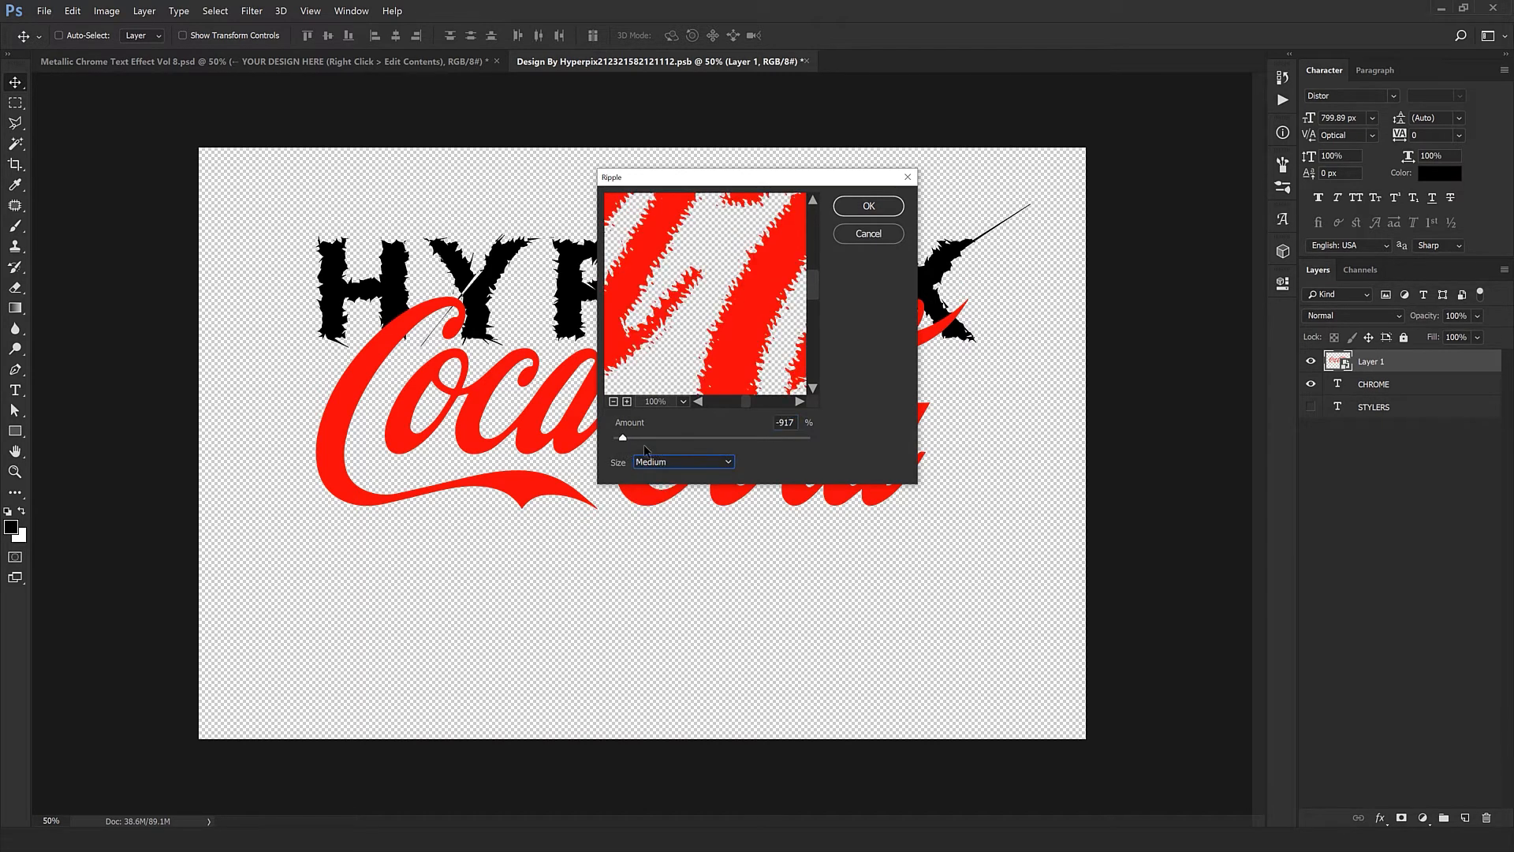
pyautogui.moveTo(624, 439); pyautogui.dragTo(661, 445)
pyautogui.press('Return')
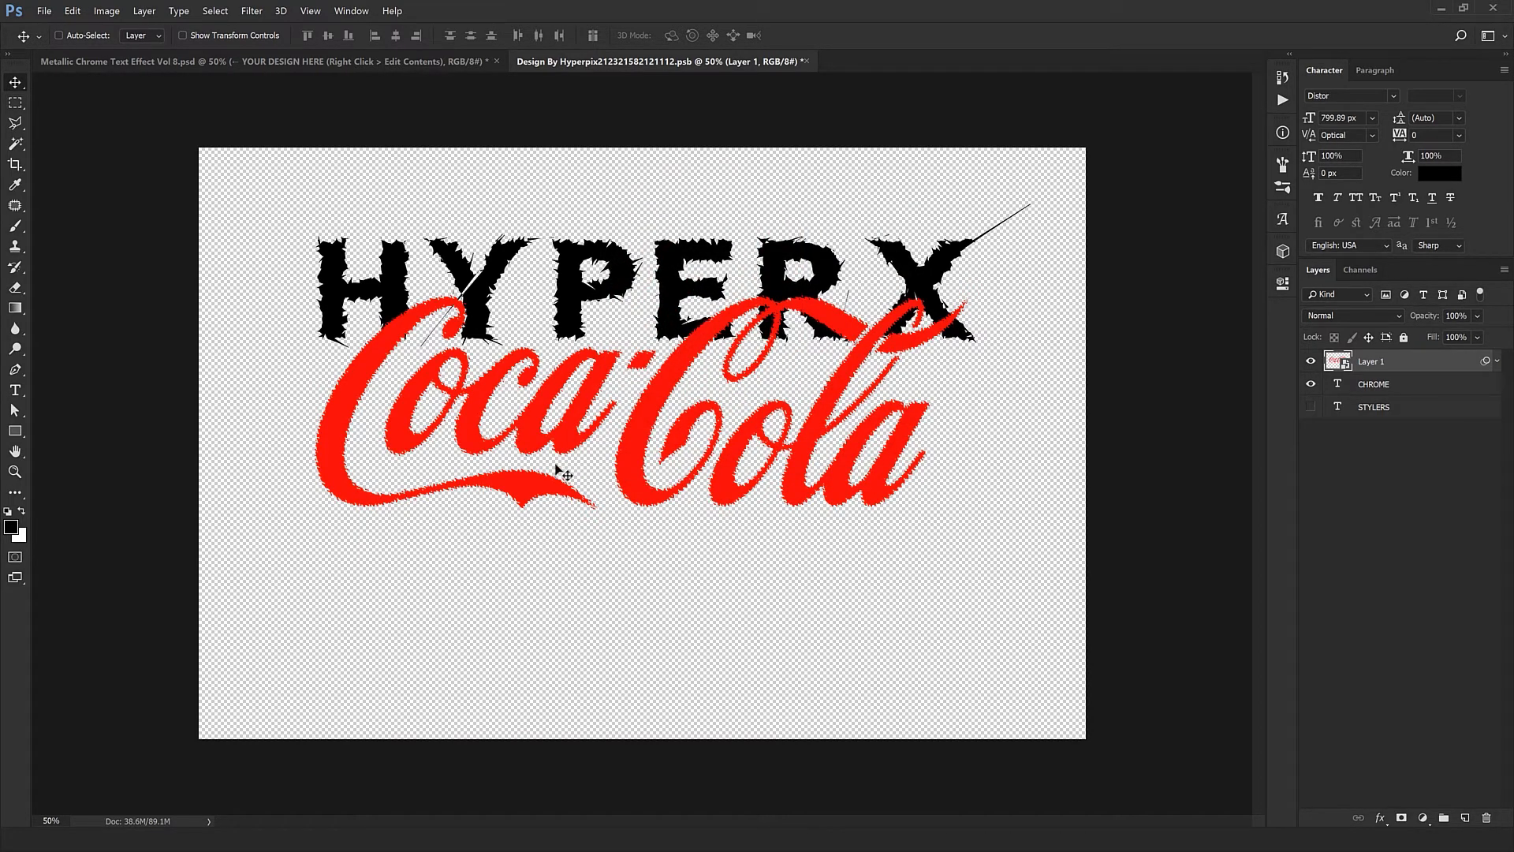
pyautogui.click(1313, 384)
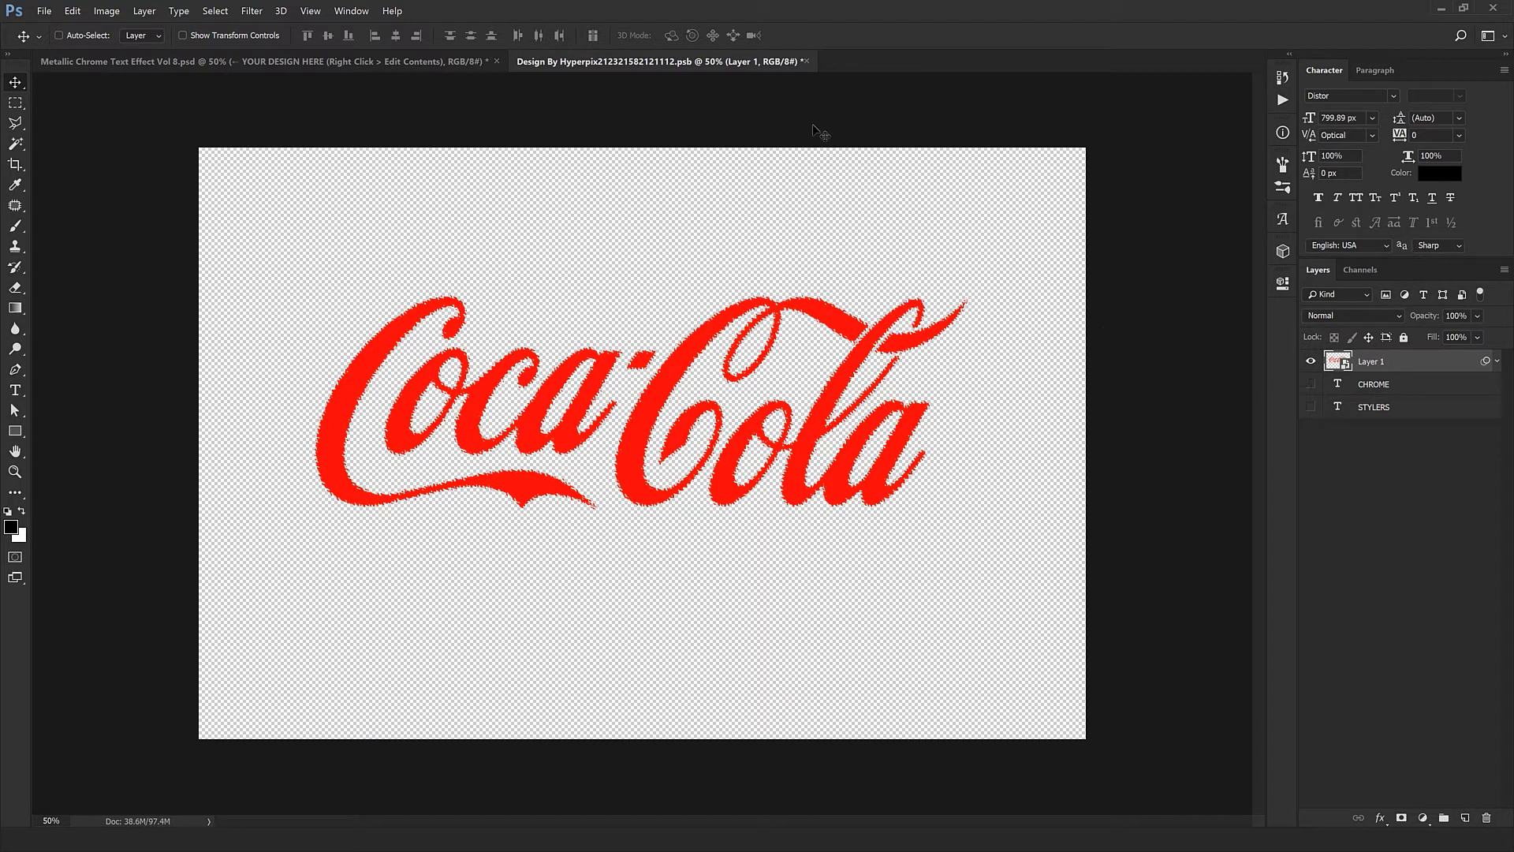
# - Close the design's contents, saving the rippled logo, and examine its chrome version up close at 100%
pyautogui.click(806, 61)
pyautogui.click(694, 317)
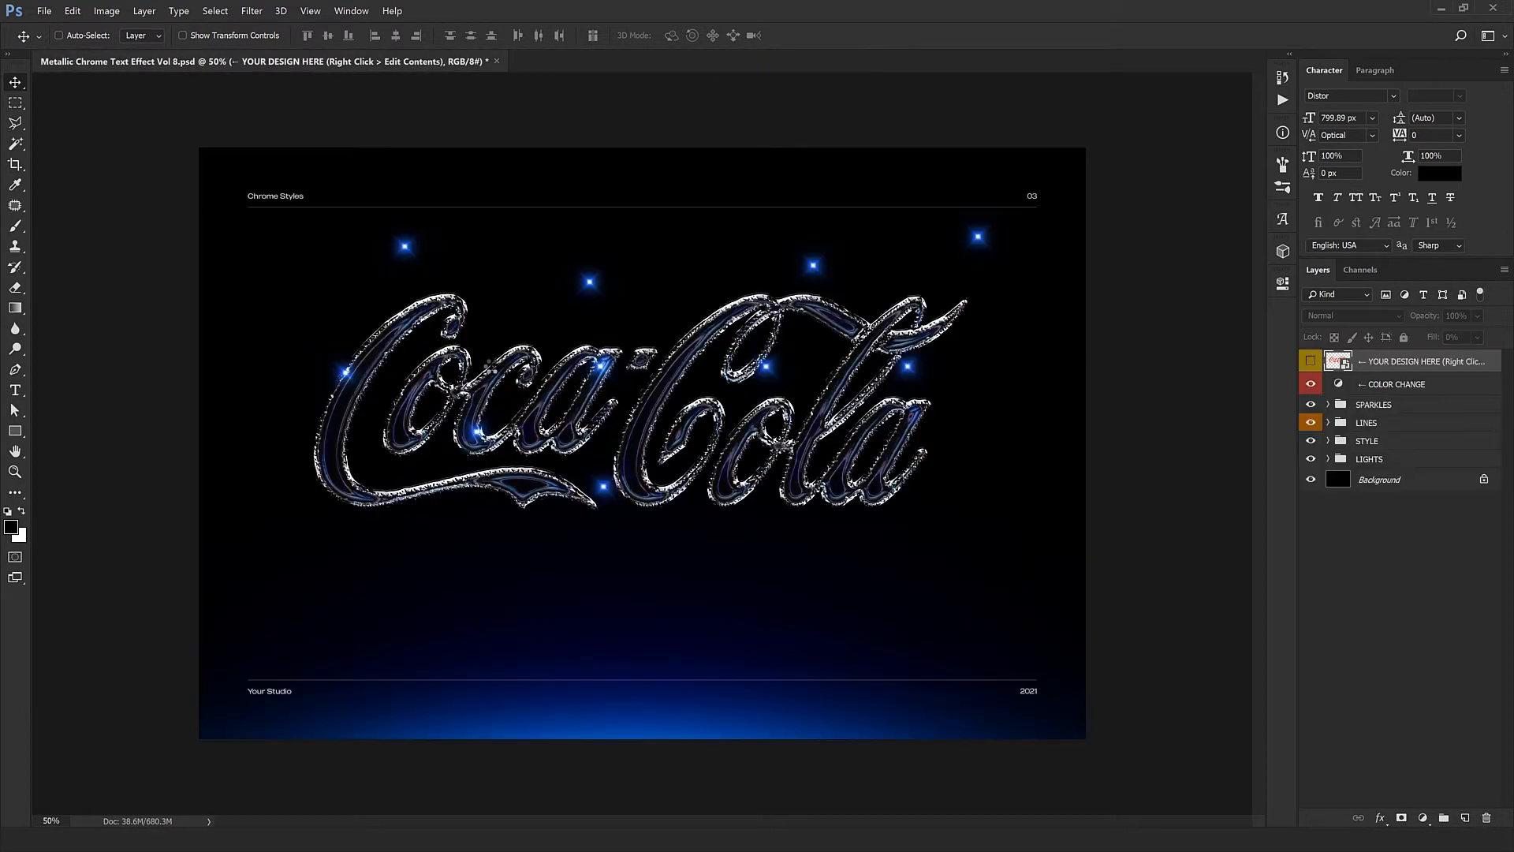
pyautogui.hotkey('ctrl', '+')
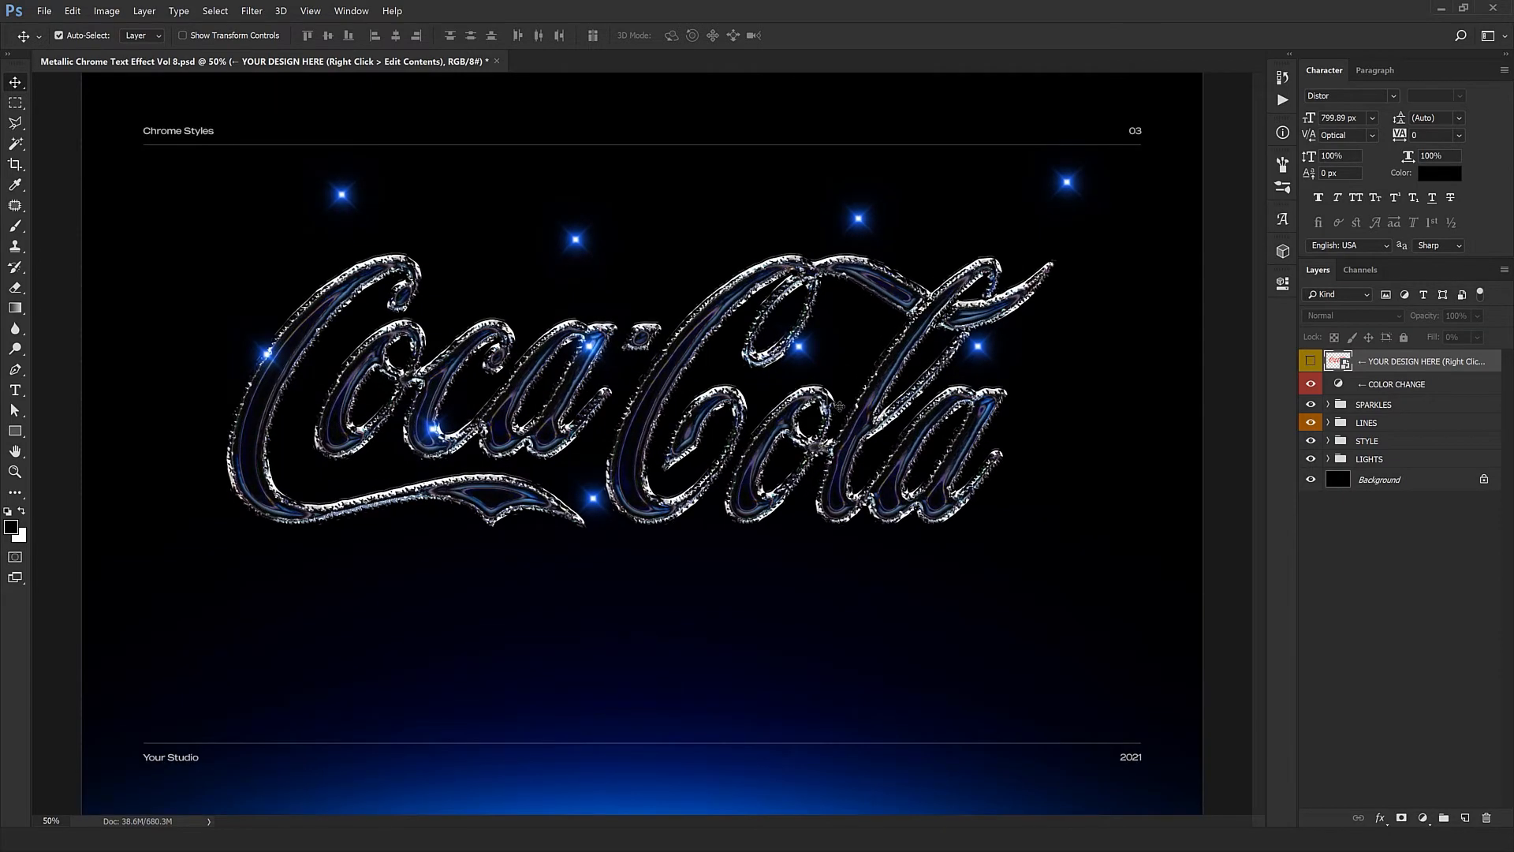
pyautogui.hotkey('ctrl', '1')
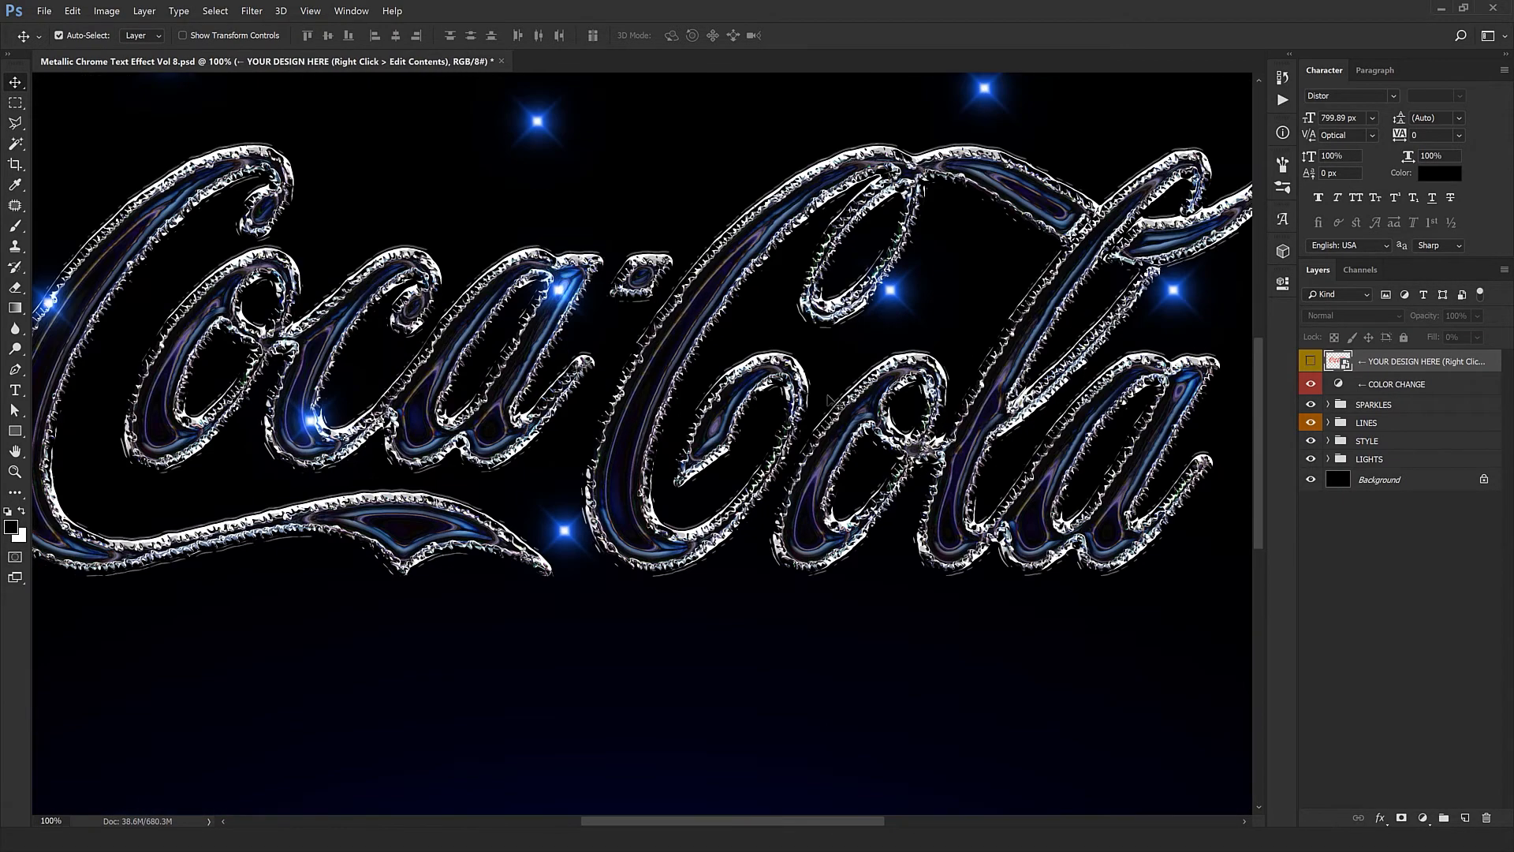
pyautogui.moveTo(909, 426); pyautogui.dragTo(883, 530)
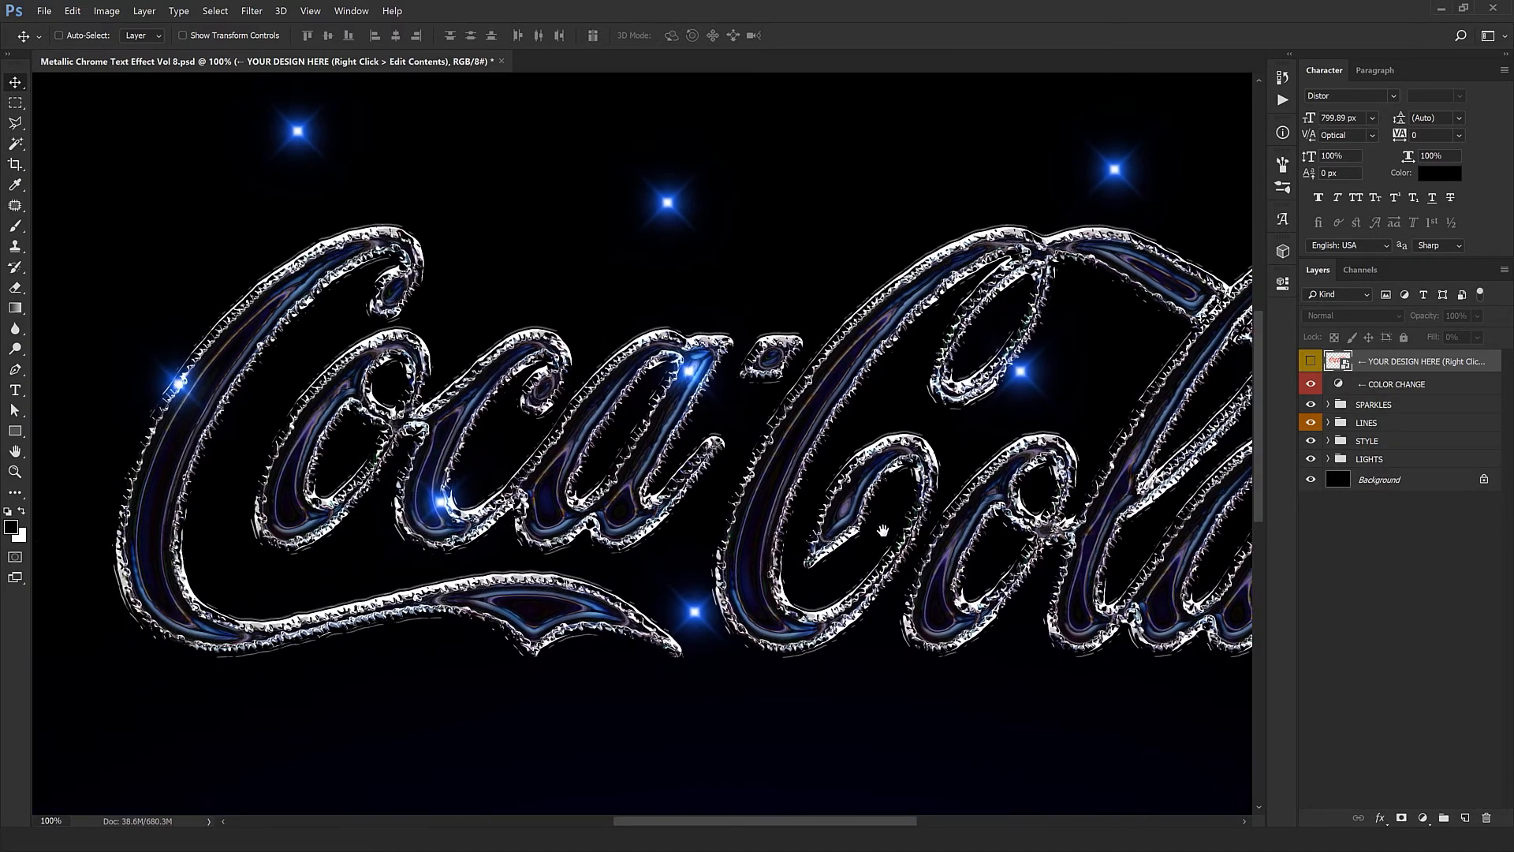
pyautogui.hotkey('ctrl', '-')
pyautogui.hotkey('ctrl', '-')
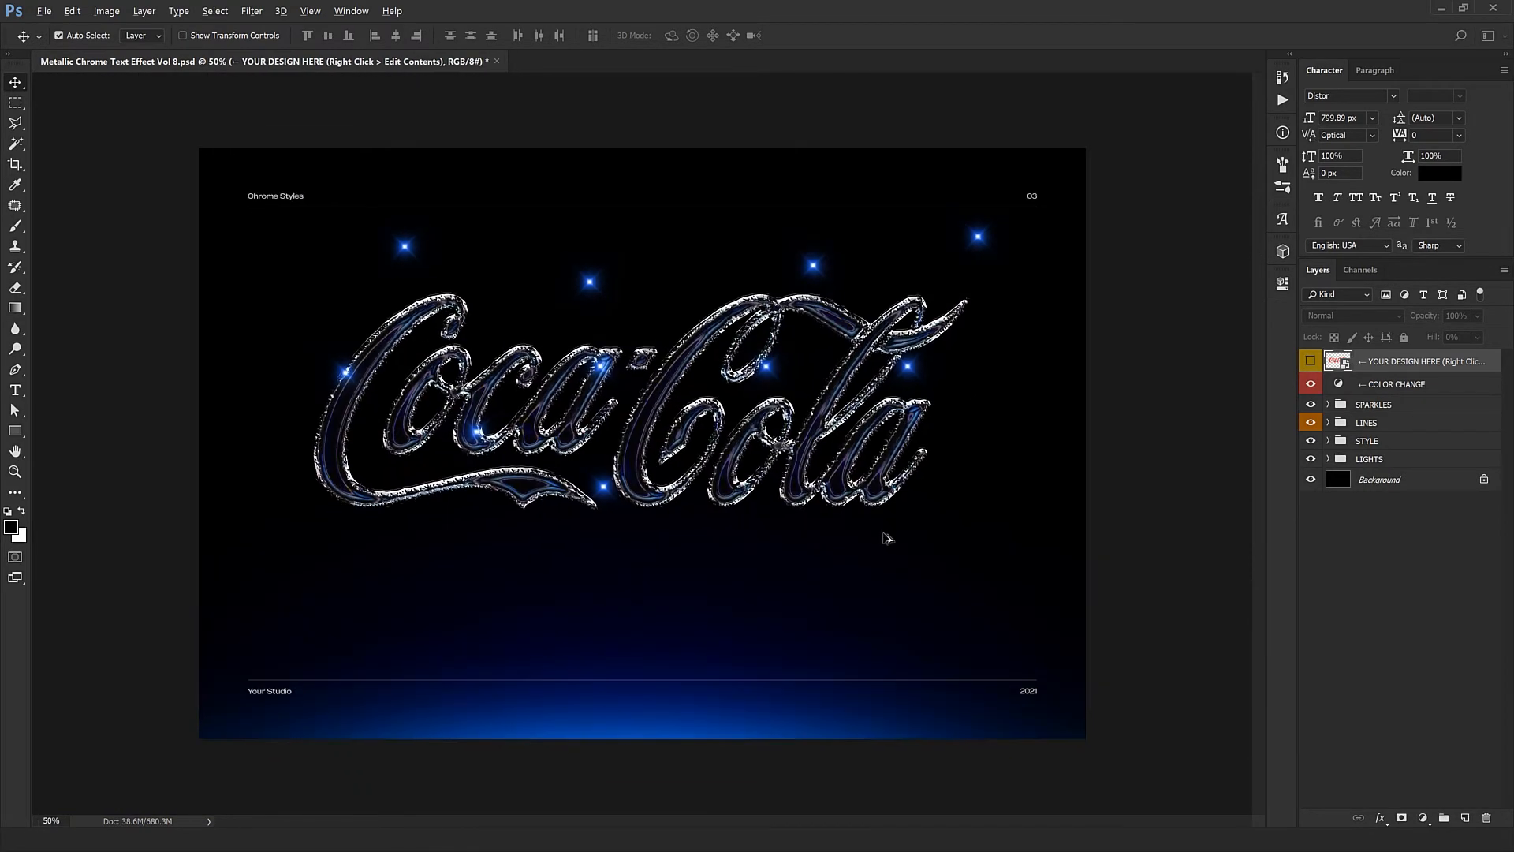
# - Revert the logo to its version without the ripple and open the design's contents for editing
pyautogui.press('z')
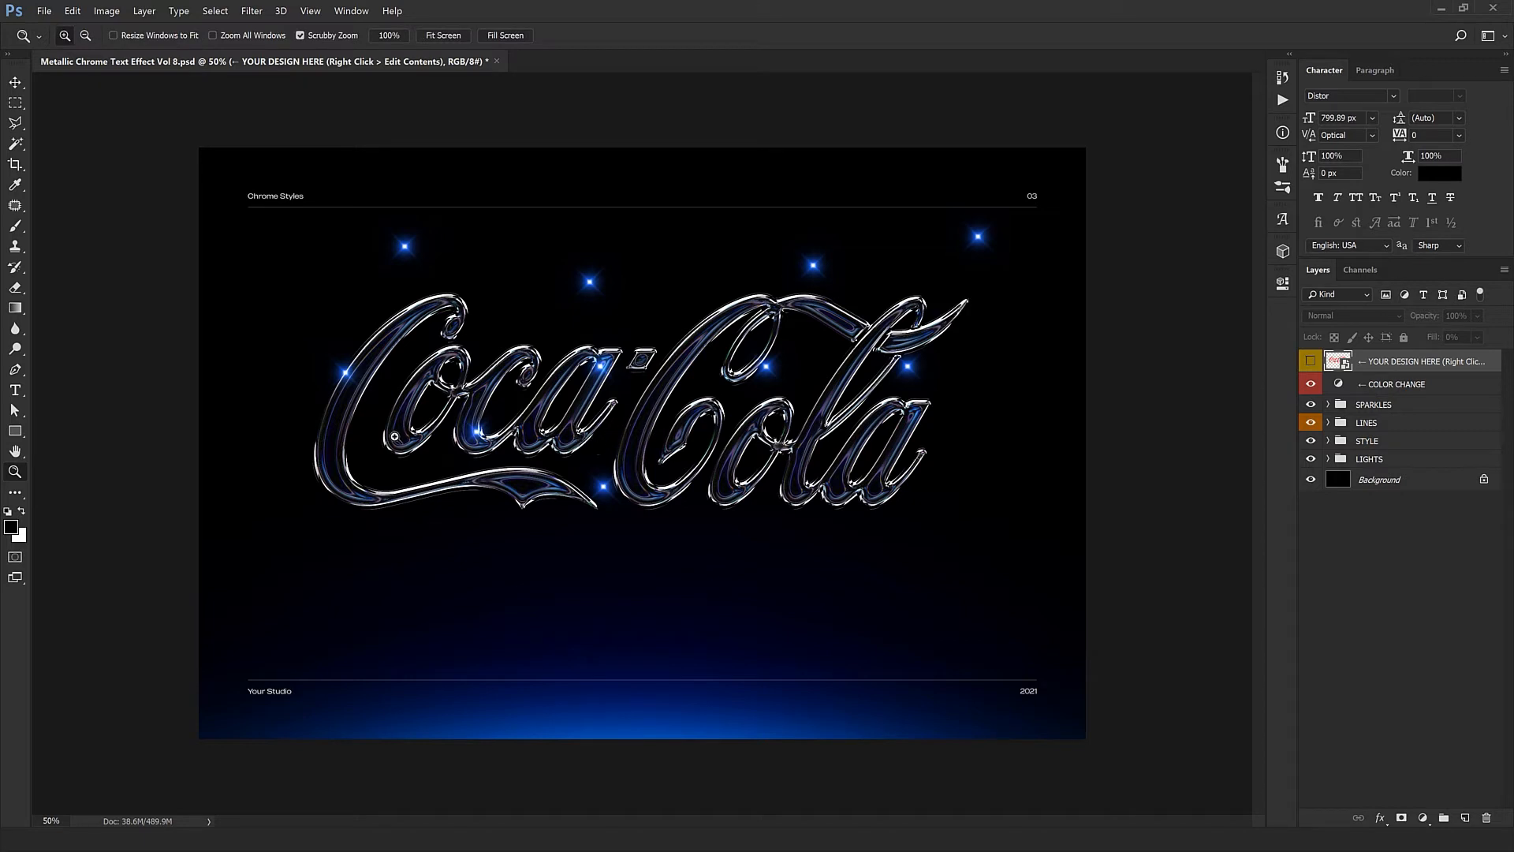
pyautogui.press('v')
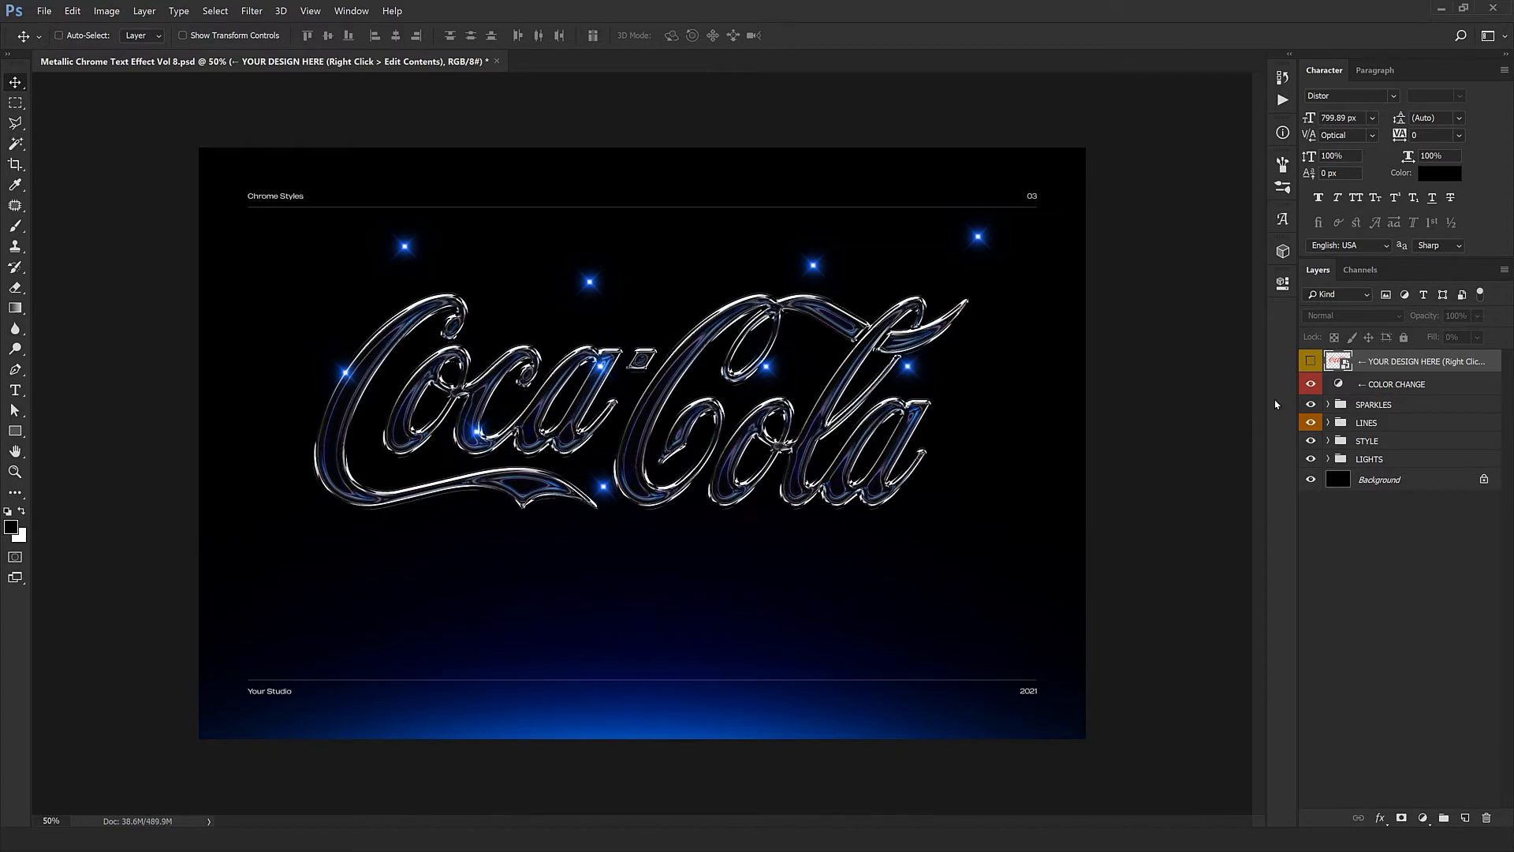
pyautogui.doubleClick(1338, 361)
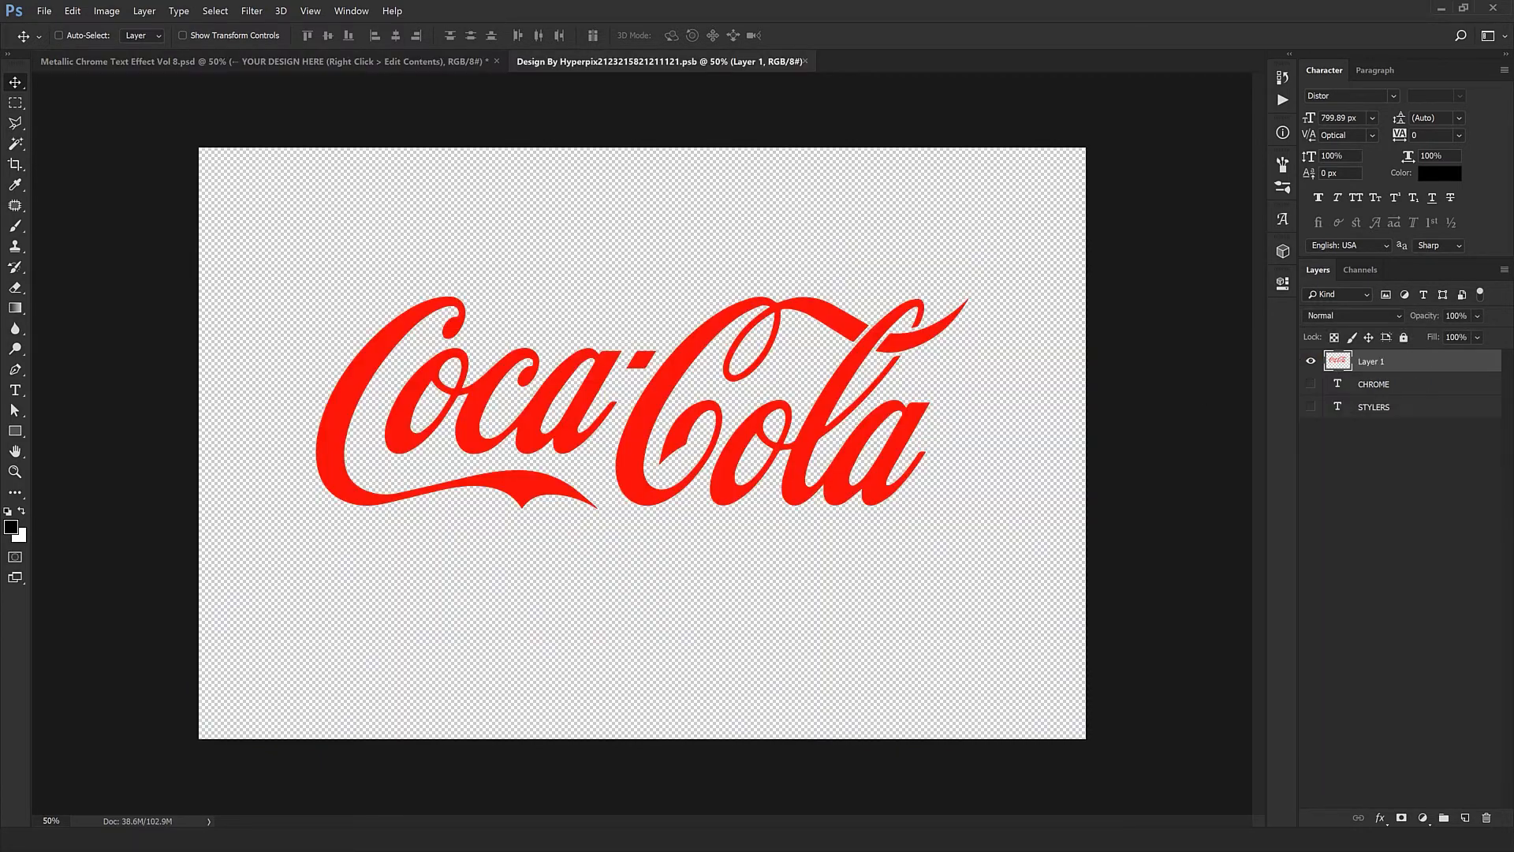
# - Open 1.png and bring its Nike logo into the design's contents, placing it over the Coca-Cola logo
pyautogui.hotkey('alt', 'Tab')
pyautogui.moveTo(204, 76); pyautogui.dragTo(717, 41)
pyautogui.moveTo(737, 209); pyautogui.dragTo(713, 320)
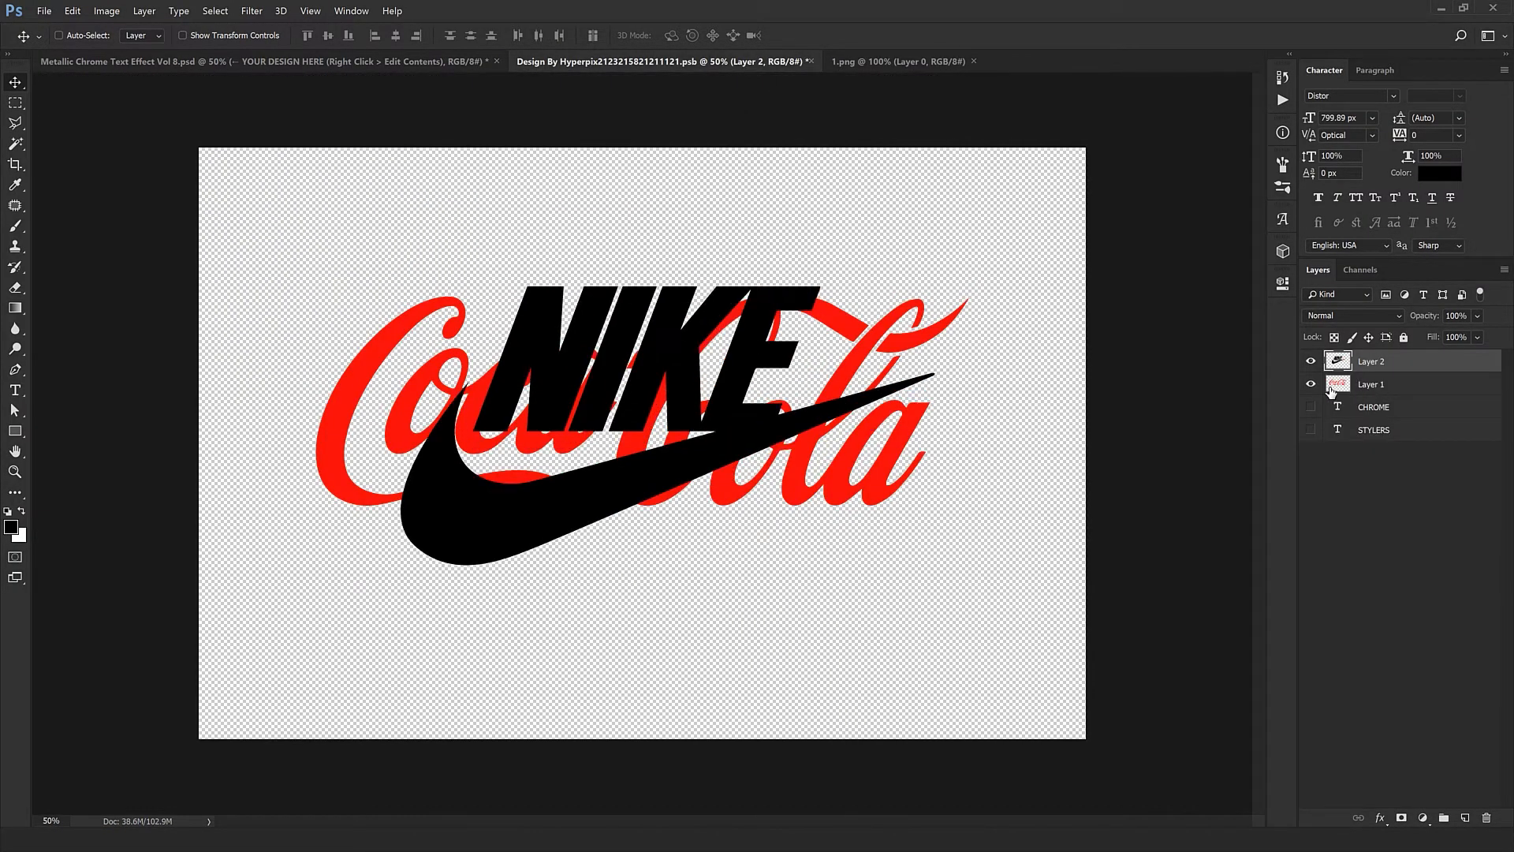
# - Hide the Coca-Cola logo layer, and show and select the STYLERS text layer
pyautogui.click(1311, 384)
pyautogui.click(1312, 430)
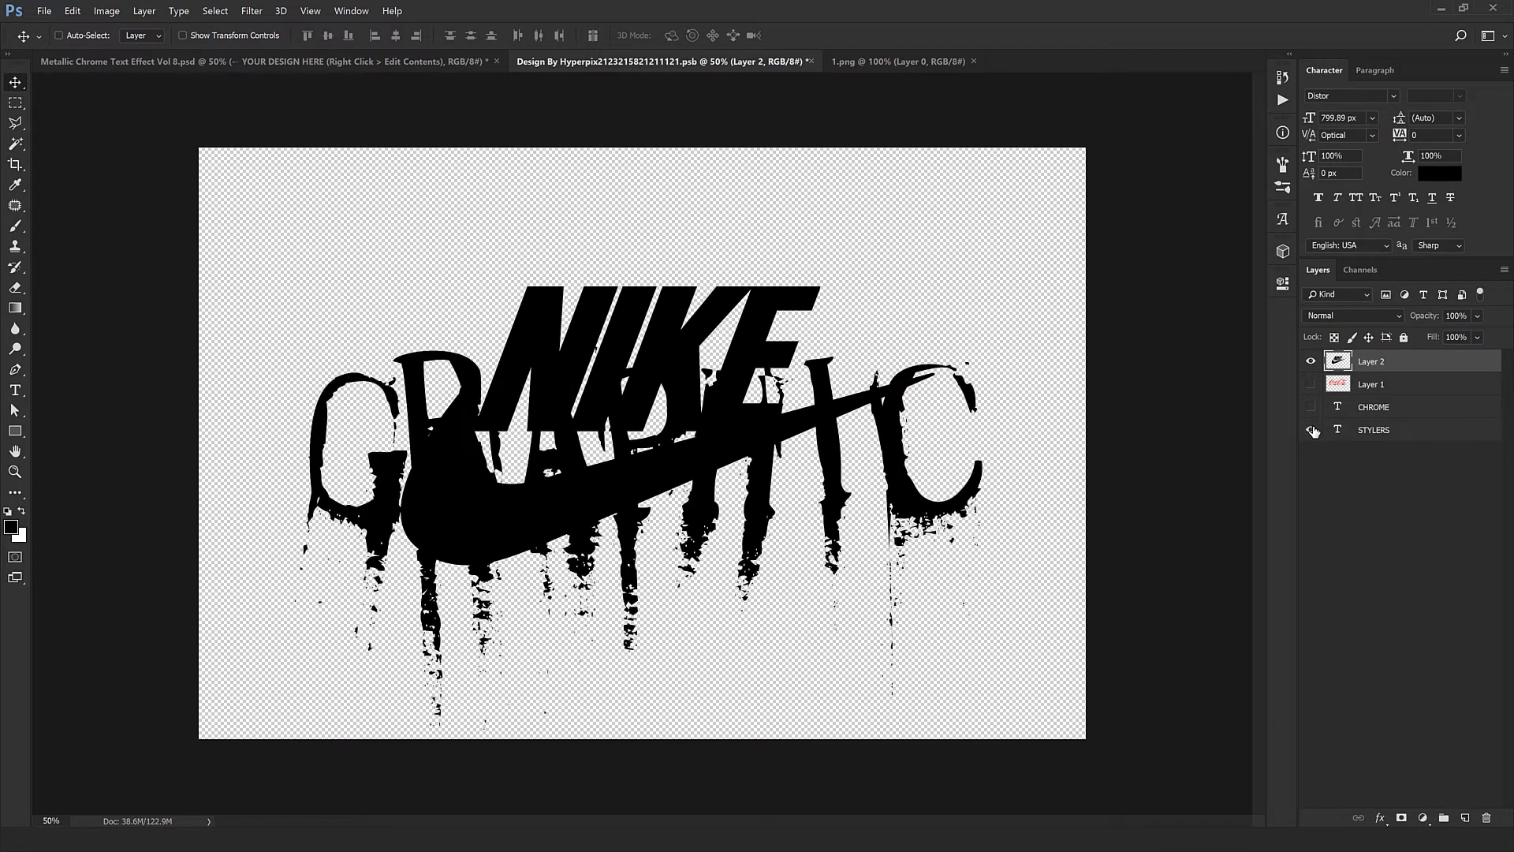
pyautogui.click(1386, 436)
# - Try several positions for the dripping GRAPHIC text and place it behind the Nike logo, centred across the swoosh
pyautogui.moveTo(641, 501); pyautogui.dragTo(858, 578)
pyautogui.moveTo(700, 657); pyautogui.dragTo(722, 544)
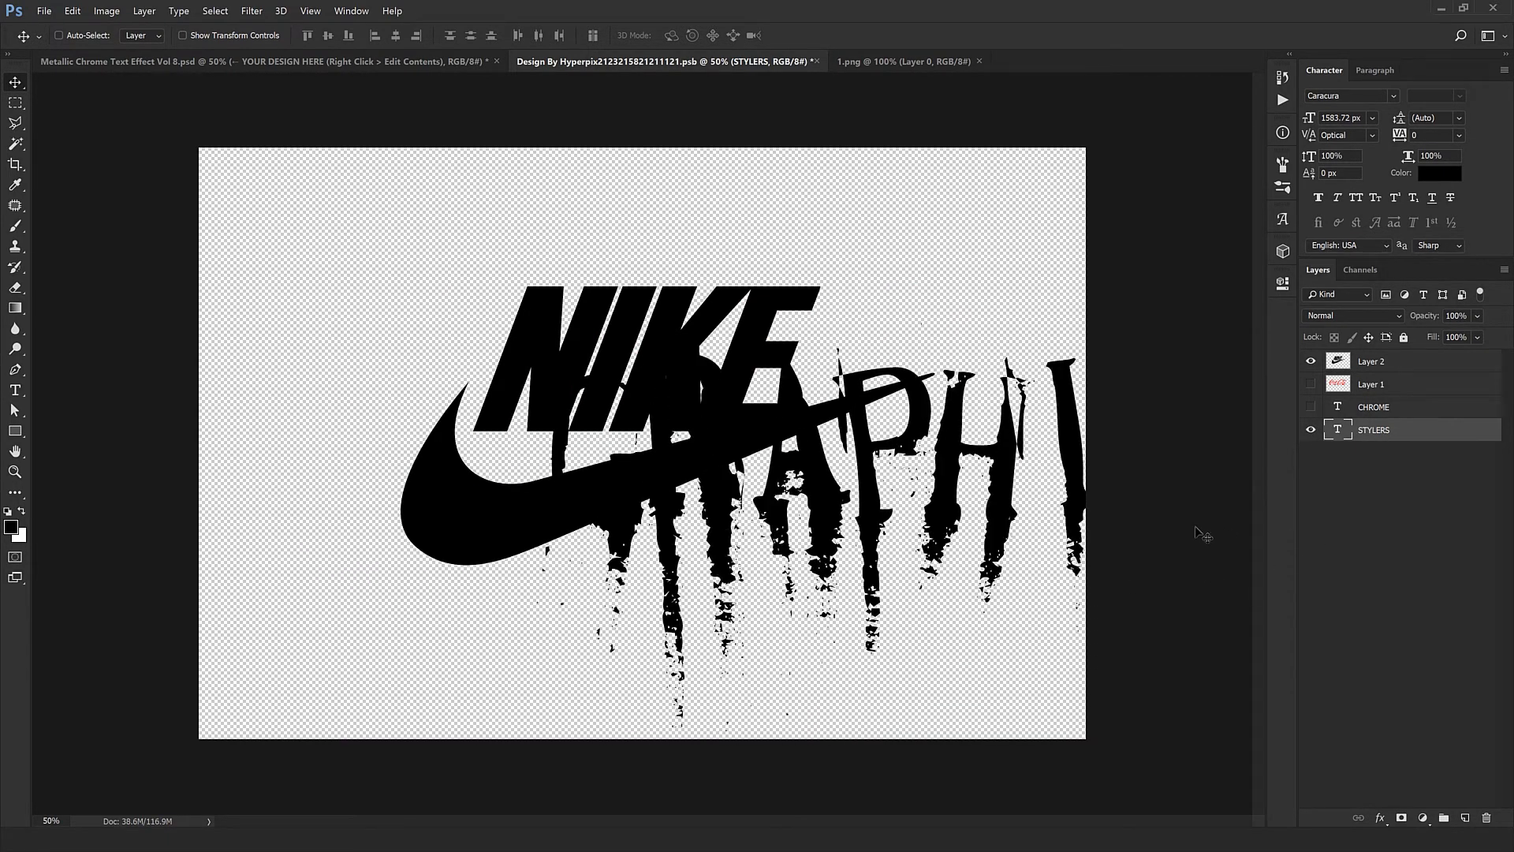
pyautogui.moveTo(776, 589); pyautogui.dragTo(854, 655)
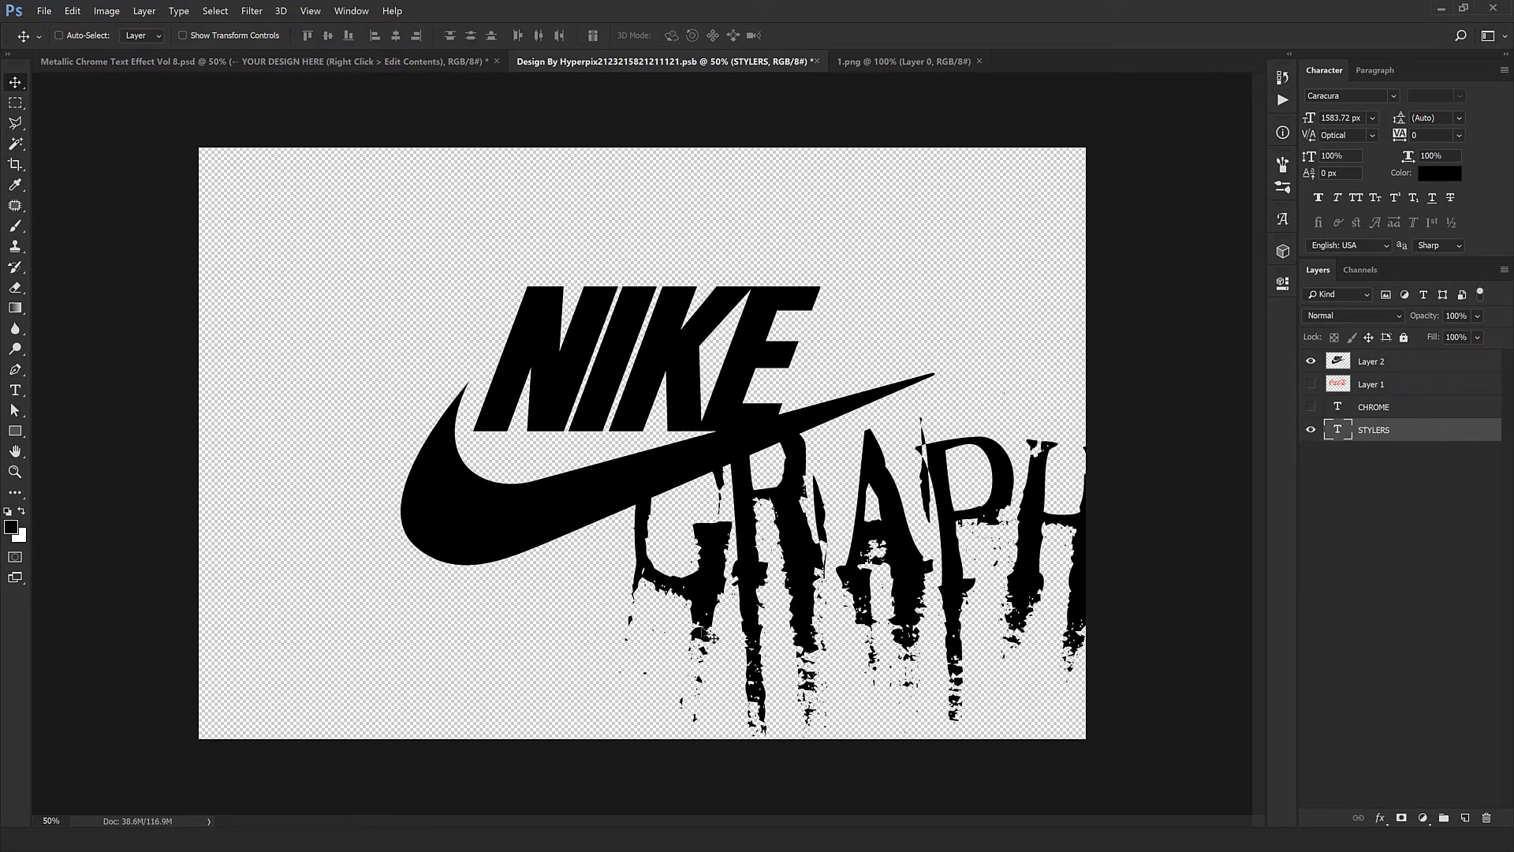
pyautogui.moveTo(702, 611); pyautogui.dragTo(398, 597)
pyautogui.hotkey('ctrl', 'z')
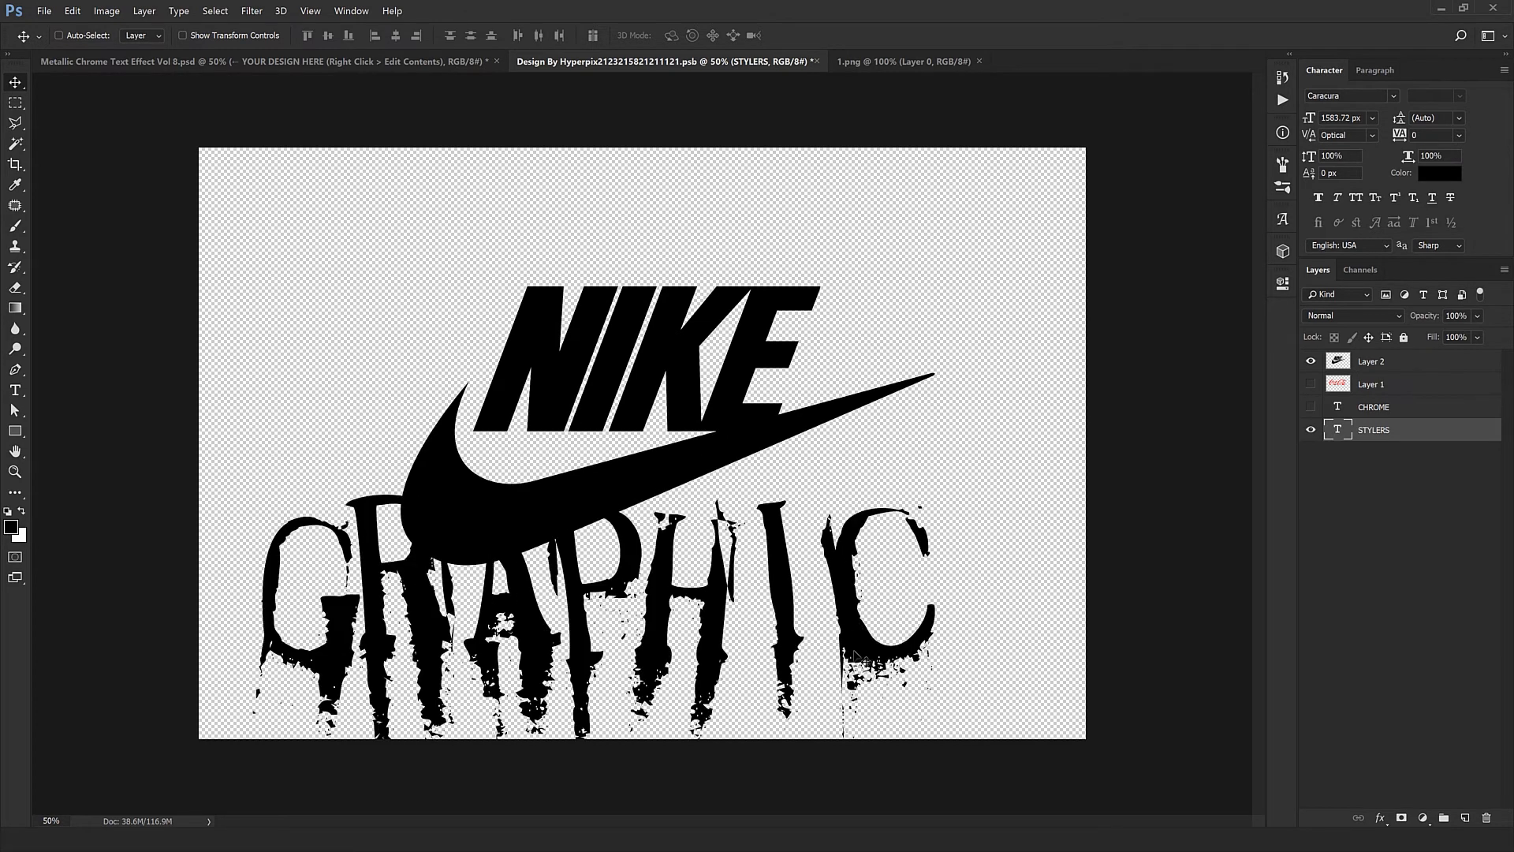
pyautogui.moveTo(742, 493); pyautogui.dragTo(805, 375)
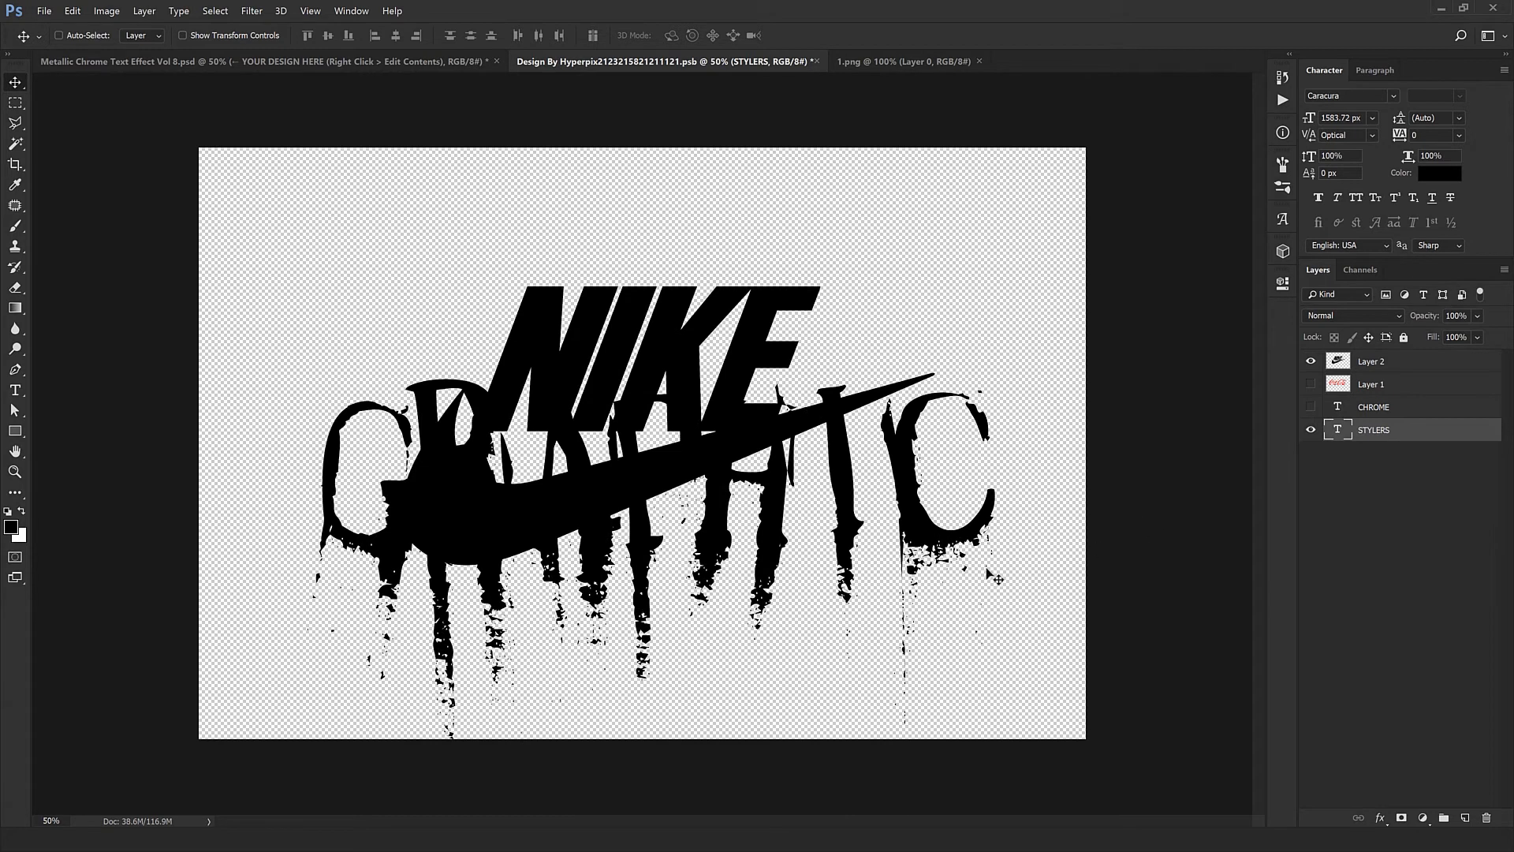
# - Reduce the dripping GRAPHIC text to the single letter C
pyautogui.press('t')
pyautogui.moveTo(896, 510); pyautogui.dragTo(323, 550)
pyautogui.press('BackSpace')
pyautogui.hotkey('ctrl', 'Return')
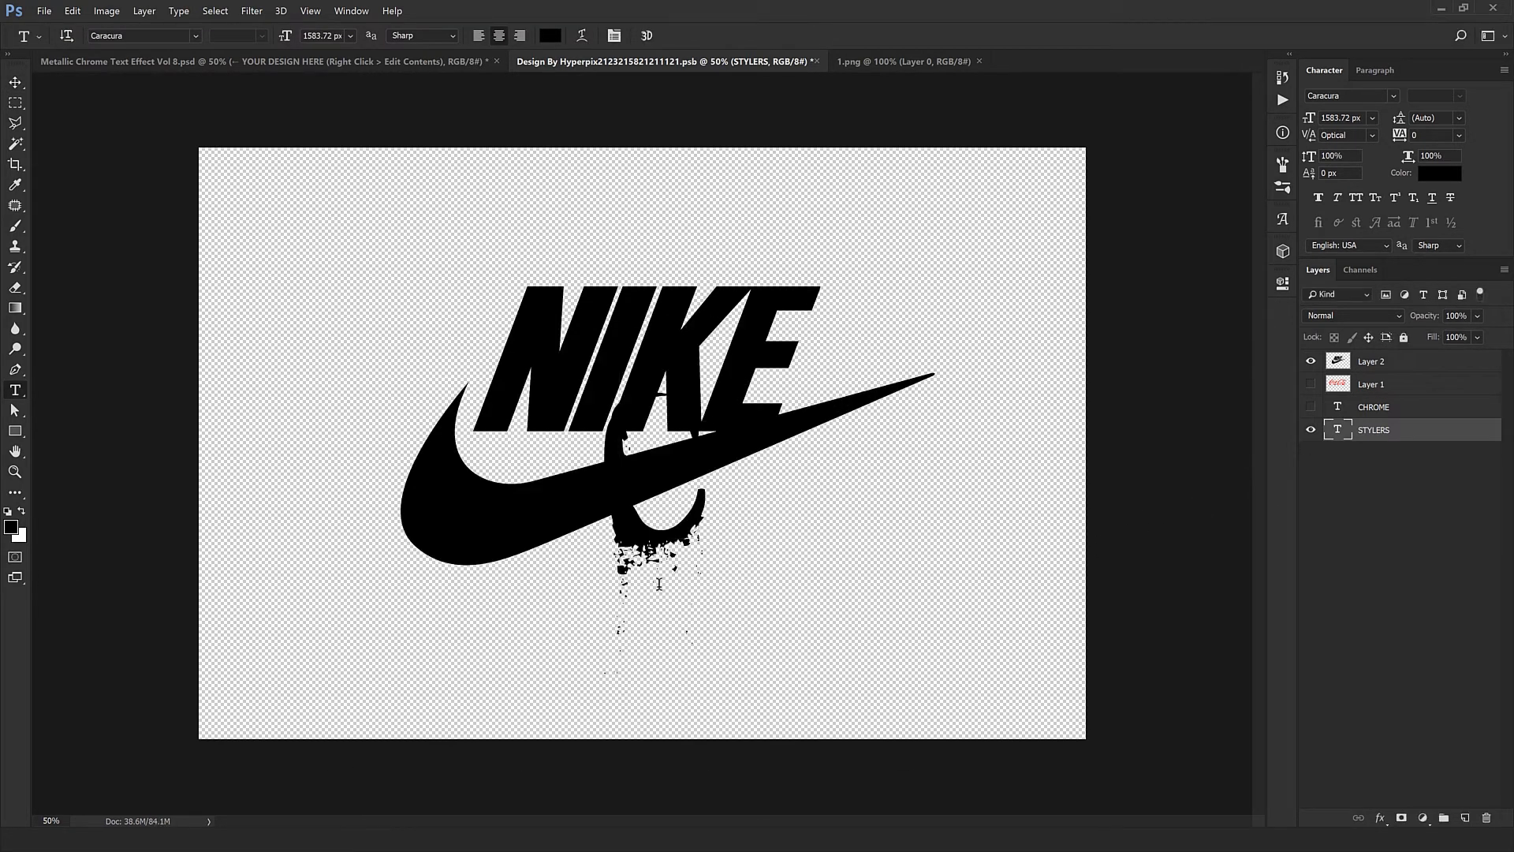
pyautogui.press('v')
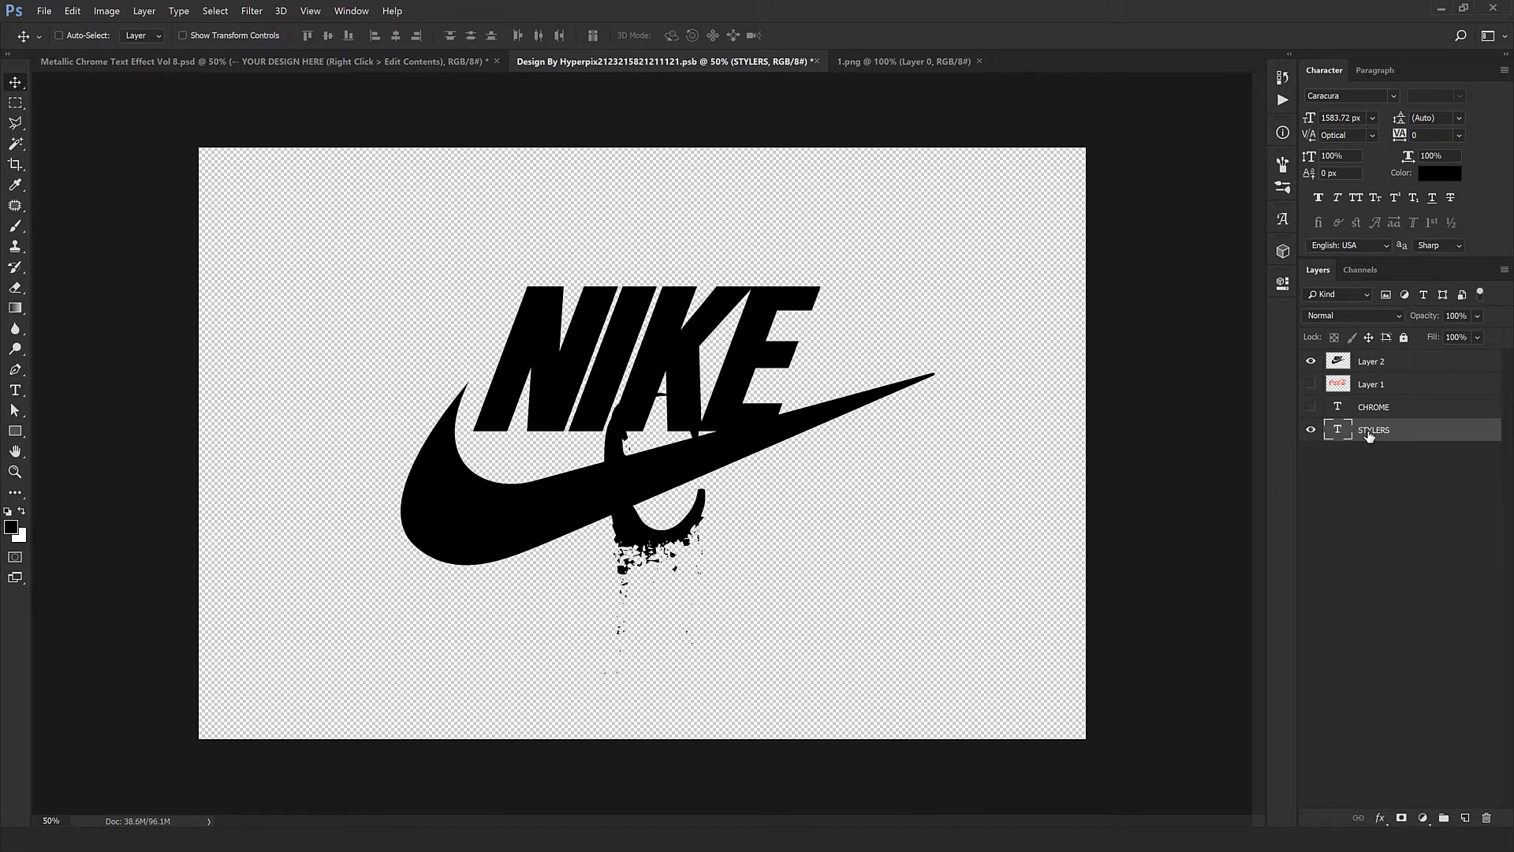
# - Delete the CHROME text layer and place the dripping C behind the Nike logo so its drips hang below the swoosh
pyautogui.click(1376, 409)
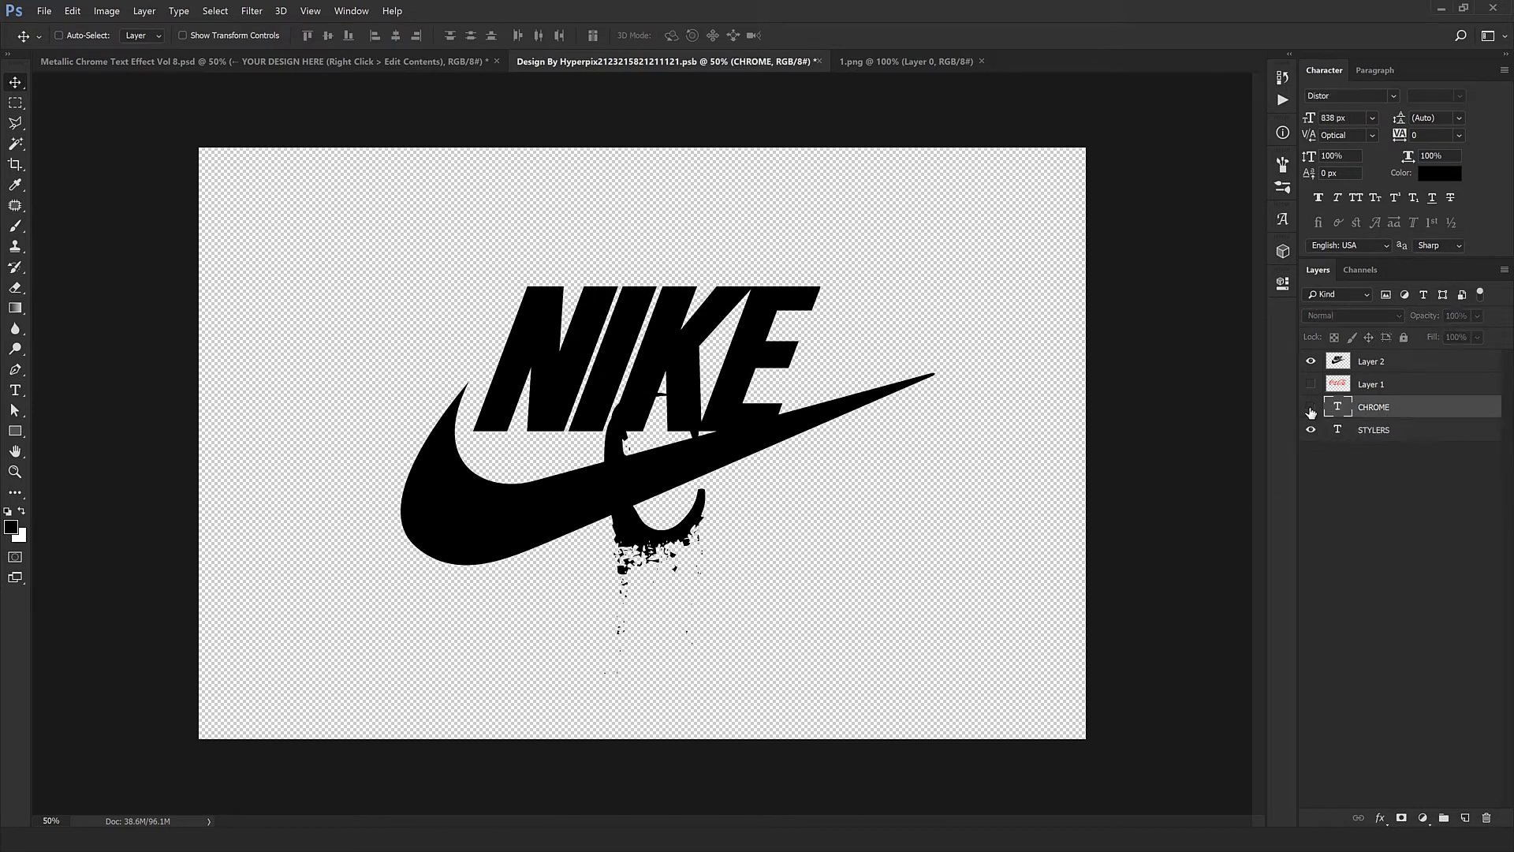
pyautogui.click(1488, 818)
pyautogui.moveTo(726, 565); pyautogui.dragTo(694, 605)
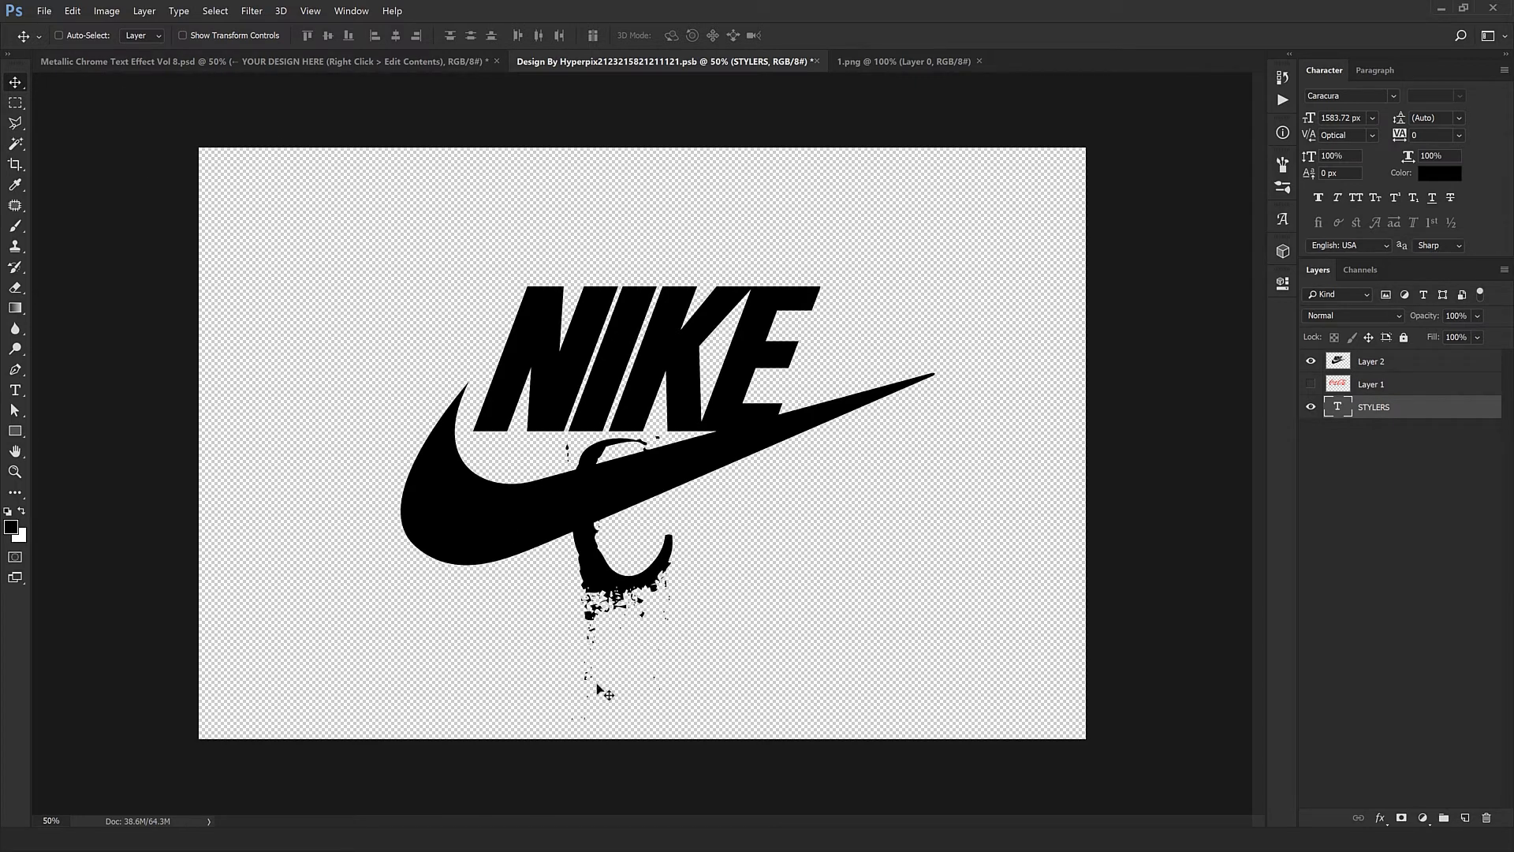
pyautogui.moveTo(600, 623); pyautogui.dragTo(732, 533)
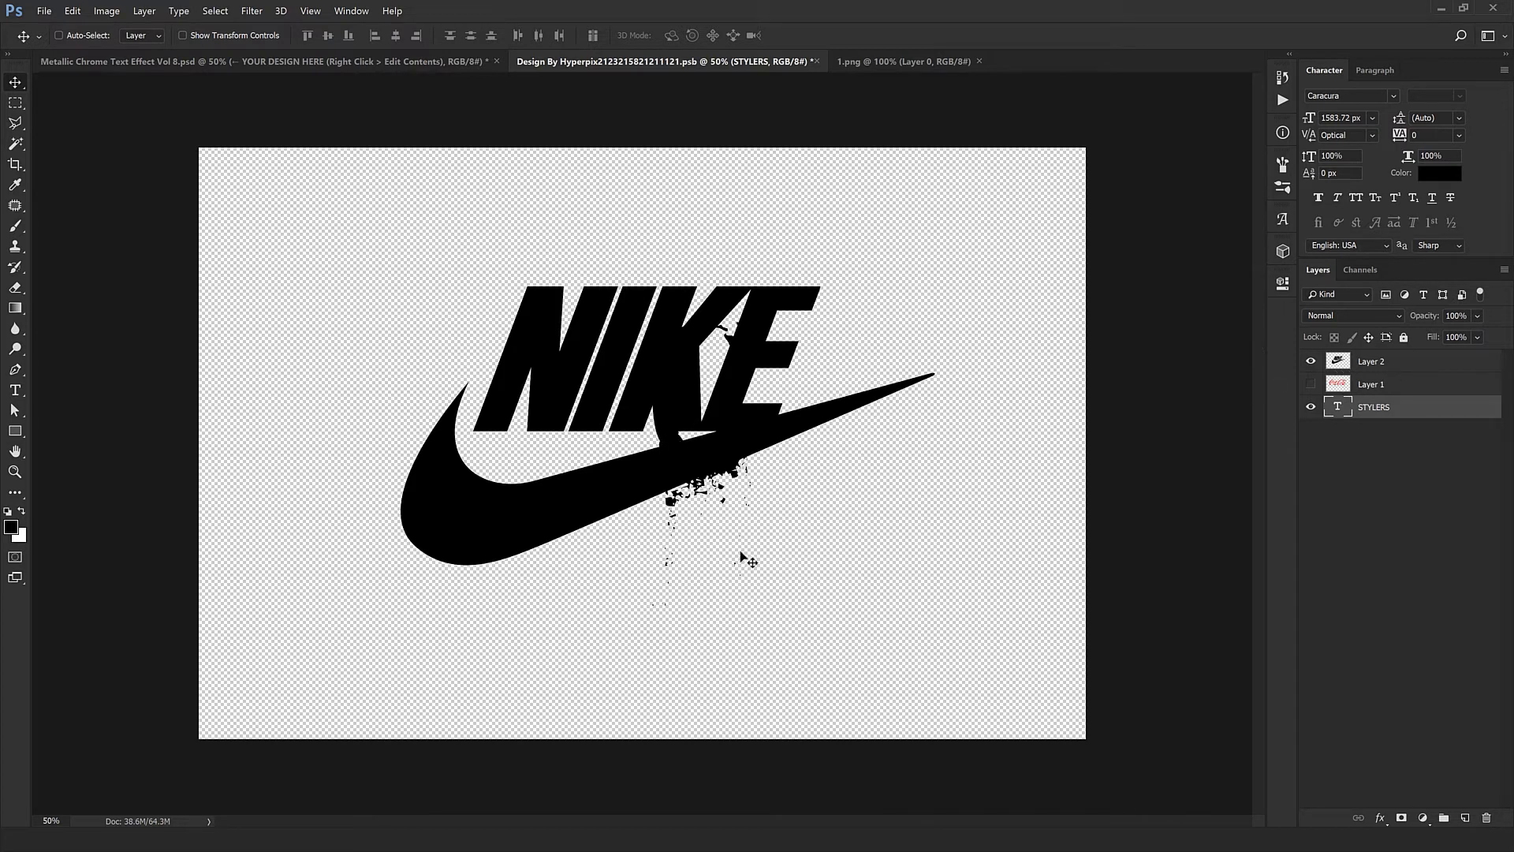
# - Duplicate the dripping C twice and spread the copies leftward along the lower edge of the swoosh
pyautogui.moveTo(763, 513); pyautogui.dragTo(569, 601)
pyautogui.hotkey('ctrl', 'j')
pyautogui.moveTo(833, 562); pyautogui.dragTo(746, 600)
pyautogui.hotkey('ctrl', 'j')
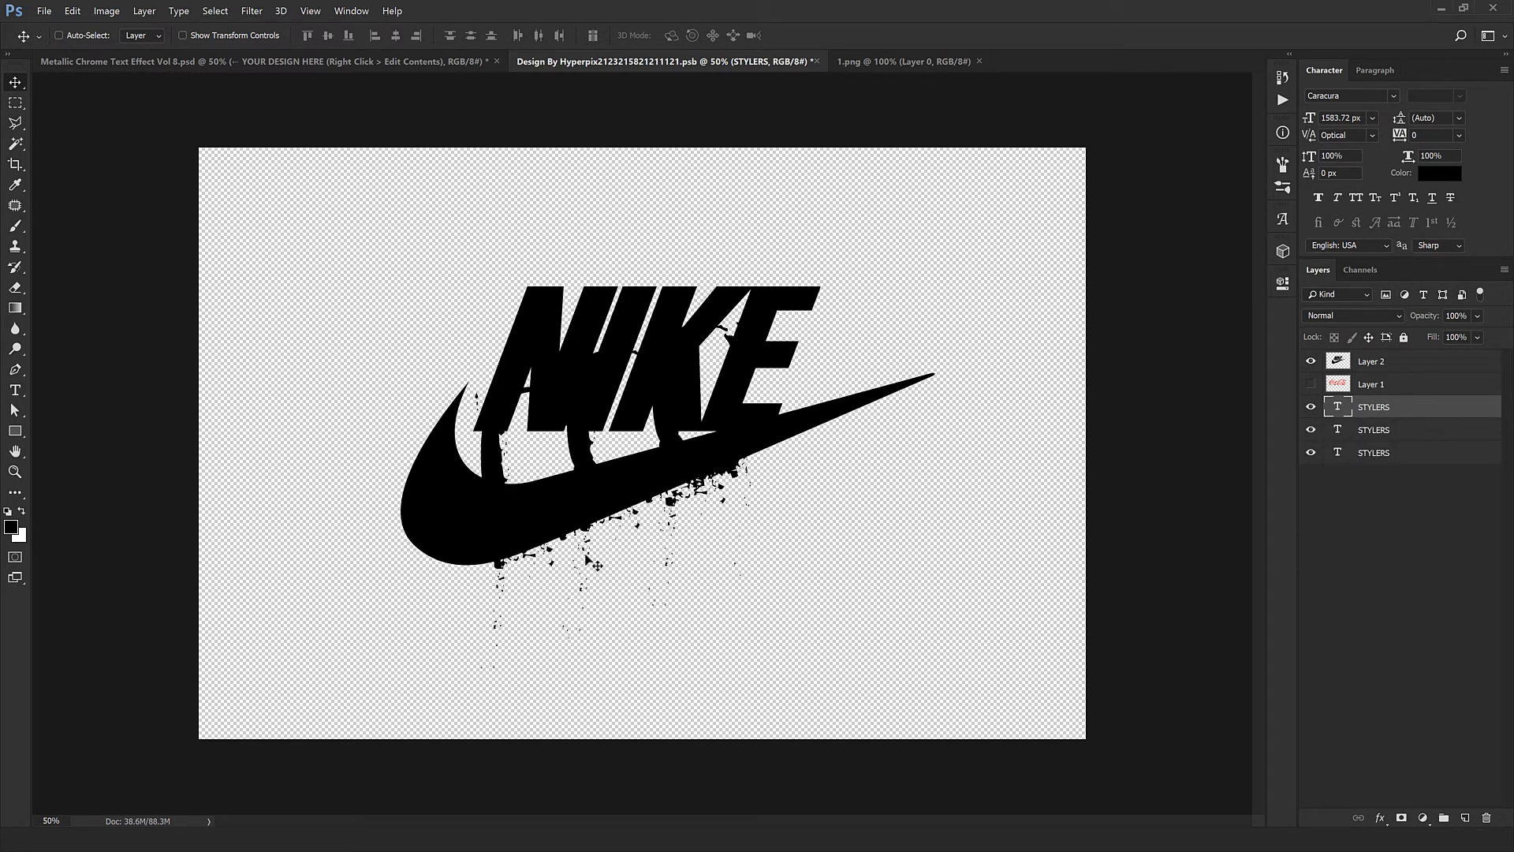
# - Try different letters in the topmost C copy for their drip shapes and set it to B
pyautogui.press('t')
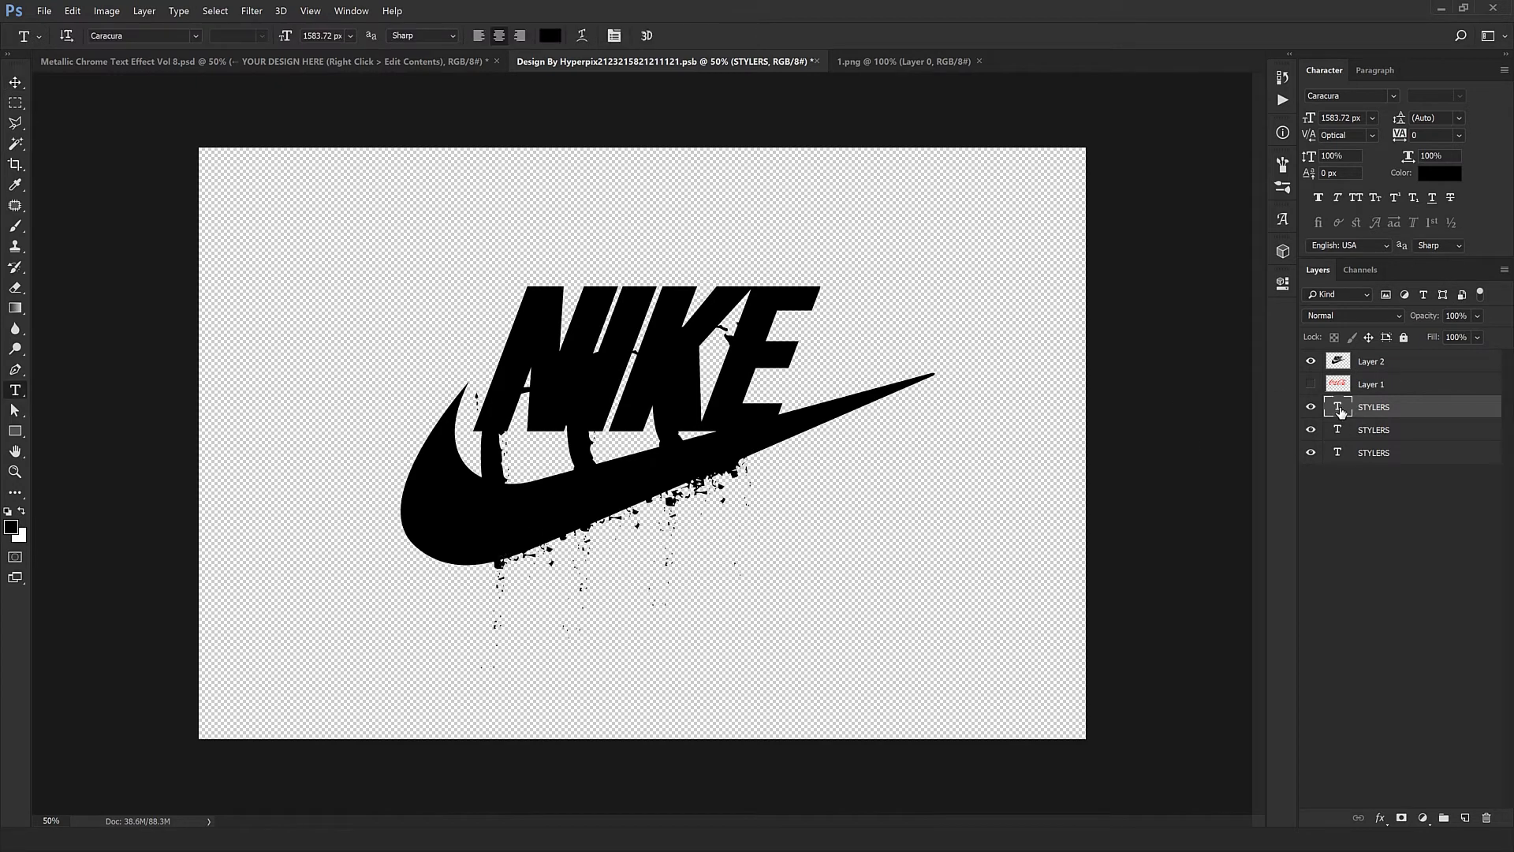
pyautogui.doubleClick(1339, 410)
pyautogui.write('a')
pyautogui.press('BackSpace')
pyautogui.write('s')
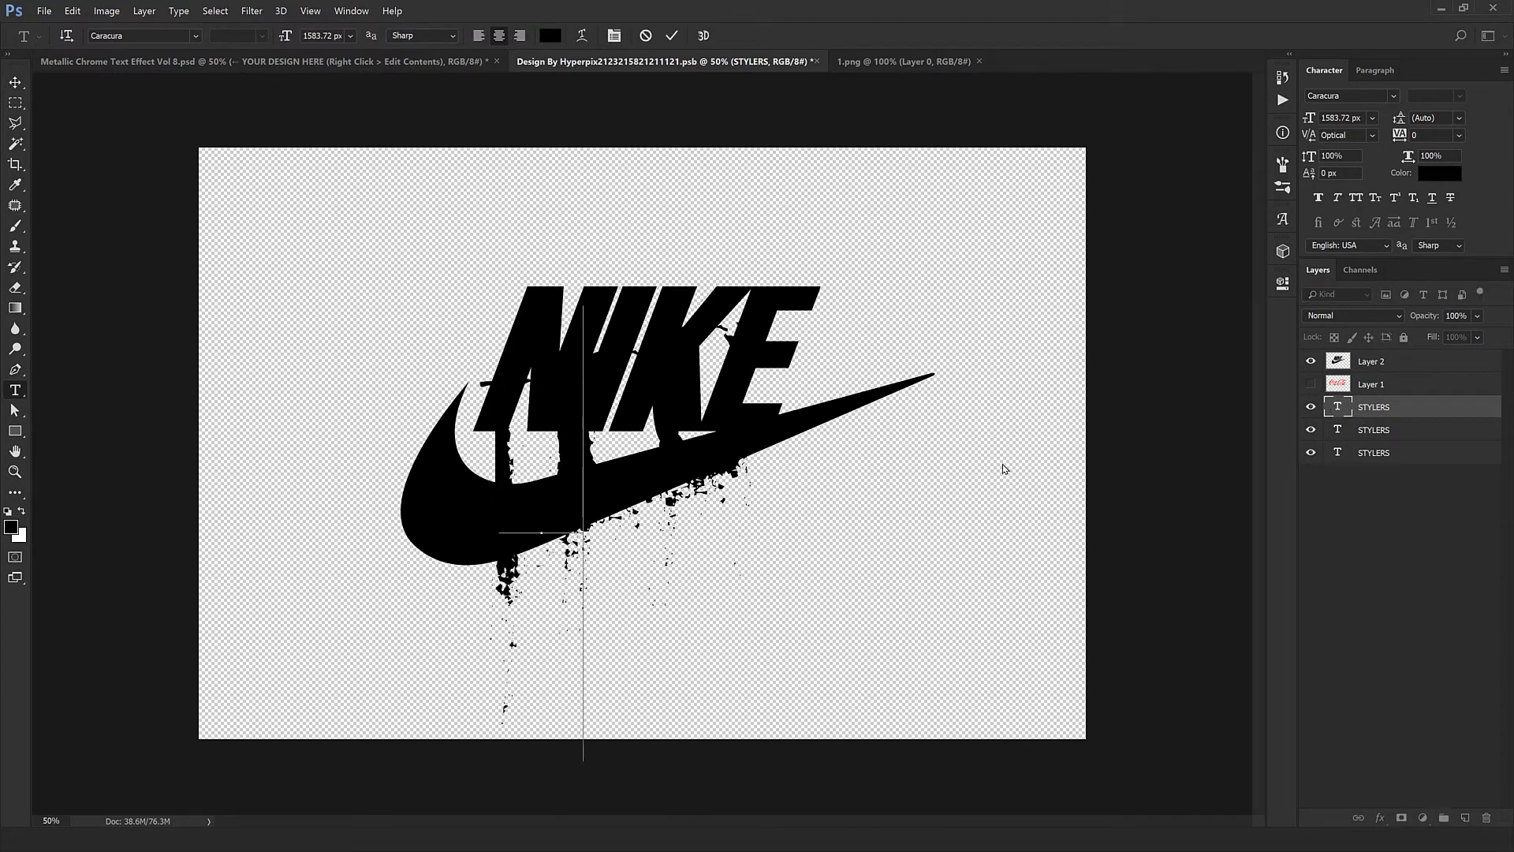
pyautogui.press('BackSpace')
pyautogui.write('d')
pyautogui.press('BackSpace')
pyautogui.write('f')
pyautogui.press('BackSpace')
pyautogui.write('g')
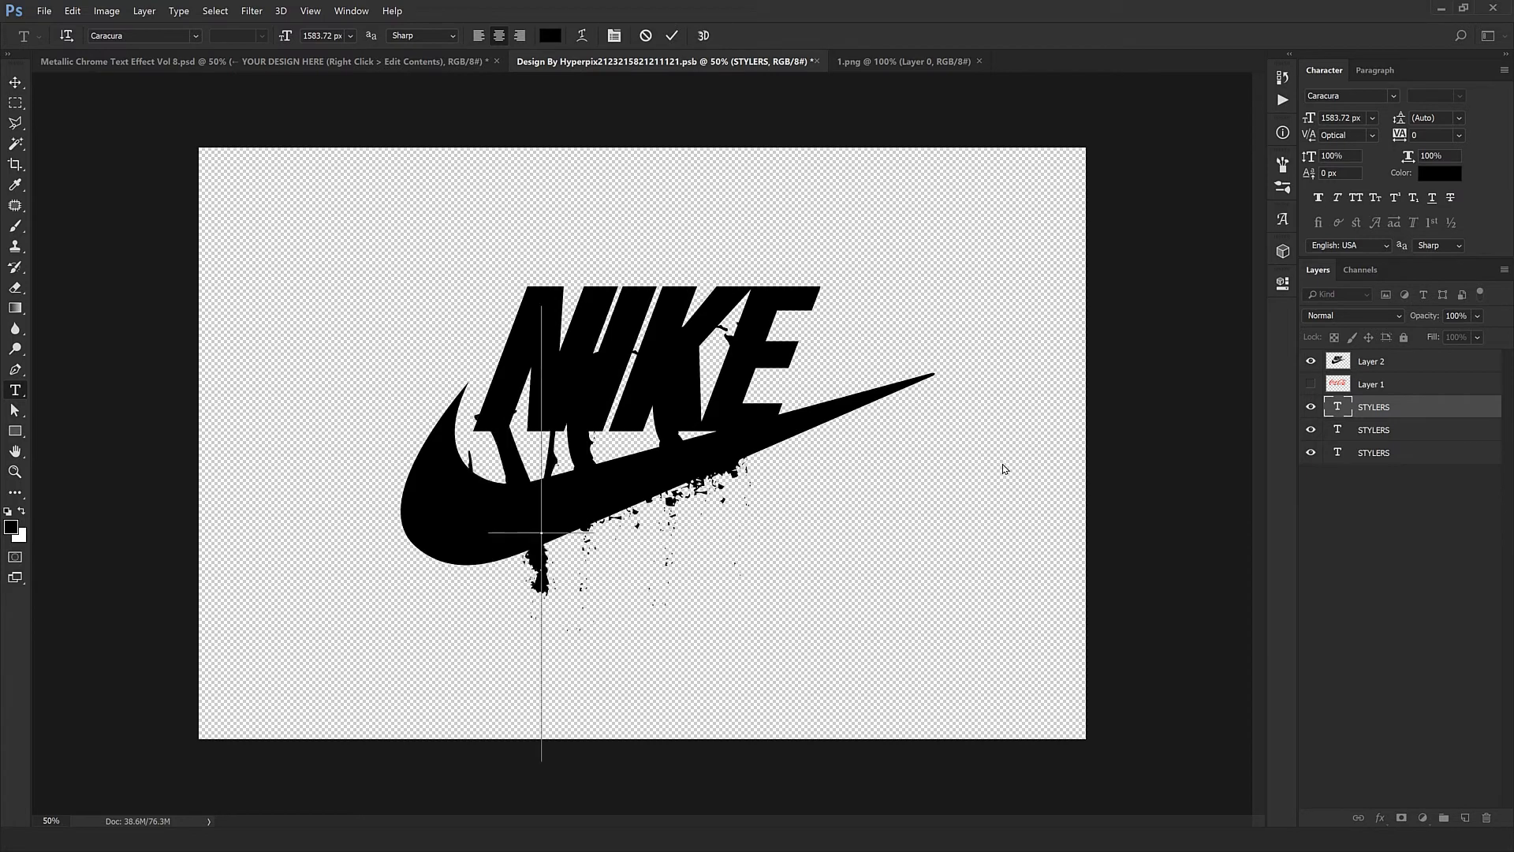
pyautogui.write('r')
pyautogui.hotkey('ctrl', 'Return')
pyautogui.press('b')
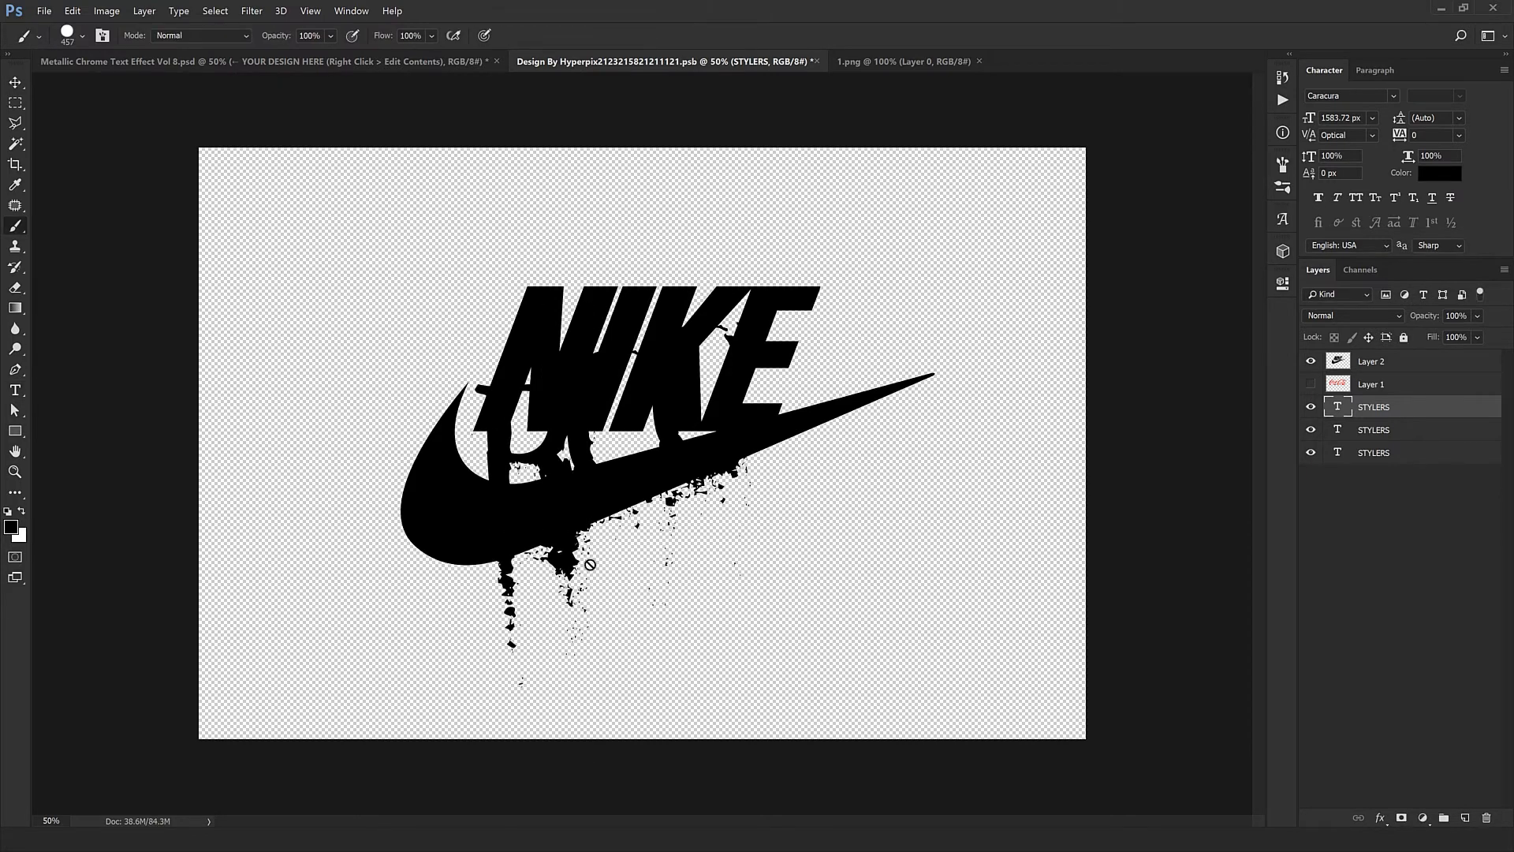
# - Move the dripping B behind the swoosh's left curve and rotate it about 9° and then about -1.3°
pyautogui.press('v')
pyautogui.moveTo(540, 583); pyautogui.dragTo(468, 612)
pyautogui.hotkey('ctrl', 't')
pyautogui.moveTo(656, 629); pyautogui.dragTo(661, 666)
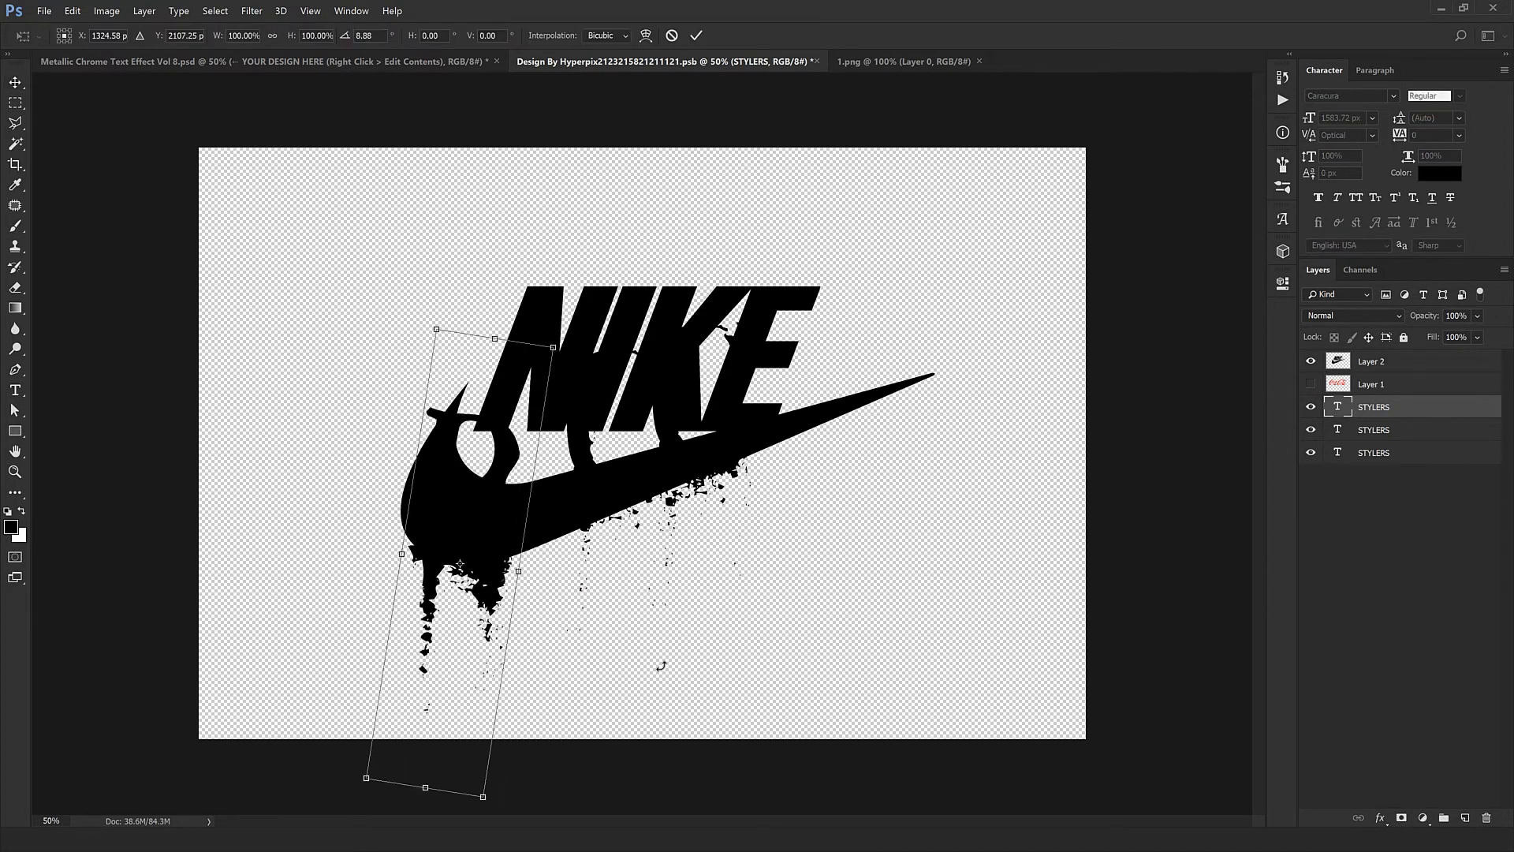
pyautogui.moveTo(456, 660); pyautogui.dragTo(451, 644)
pyautogui.press('Return')
pyautogui.hotkey('ctrl', 't')
pyautogui.moveTo(725, 669); pyautogui.dragTo(723, 663)
pyautogui.press('Return')
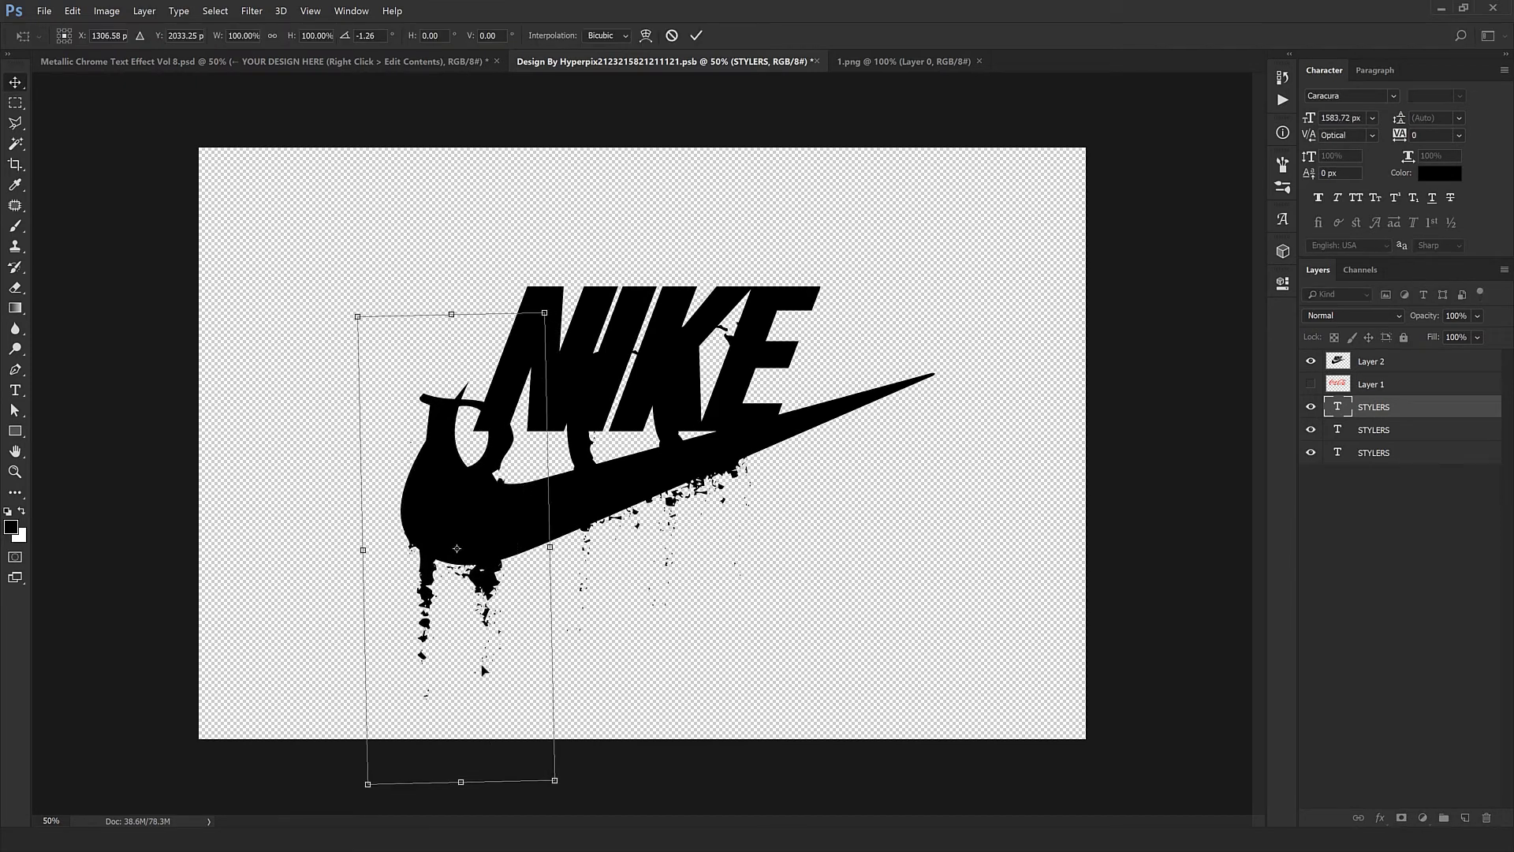
# - Copy the dripping B to the right below the swoosh's tip, try other letters in it, and set it to J
pyautogui.keyDown('alt'); pyautogui.moveTo(482, 666); pyautogui.dragTo(899, 676); pyautogui.keyUp('alt')
pyautogui.press('t')
pyautogui.doubleClick(964, 538)
pyautogui.click(963, 538)
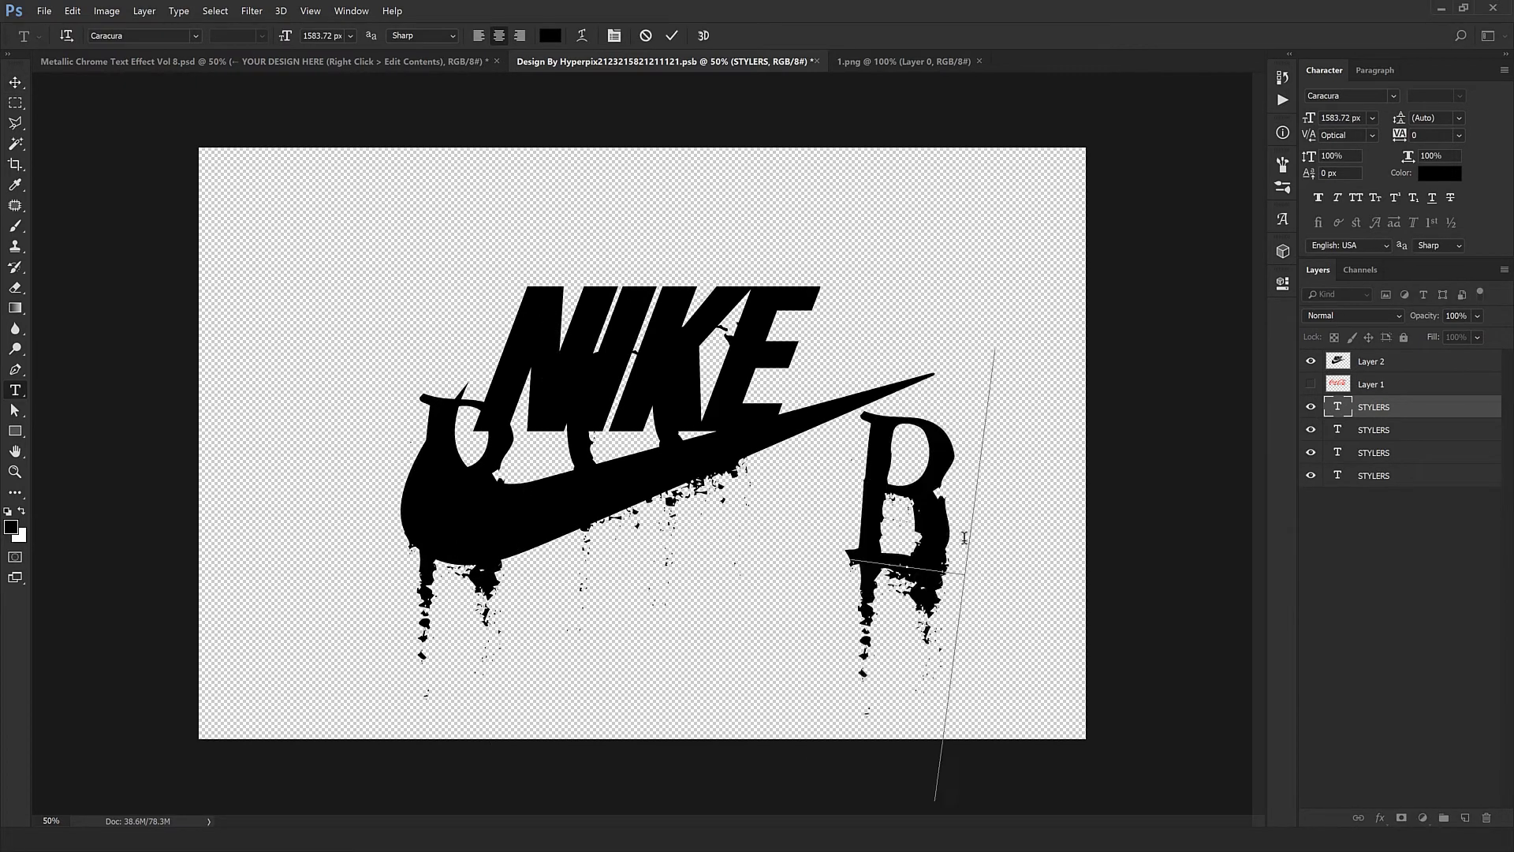
pyautogui.press('BackSpace')
pyautogui.write('E')
pyautogui.press('BackSpace')
pyautogui.write('D')
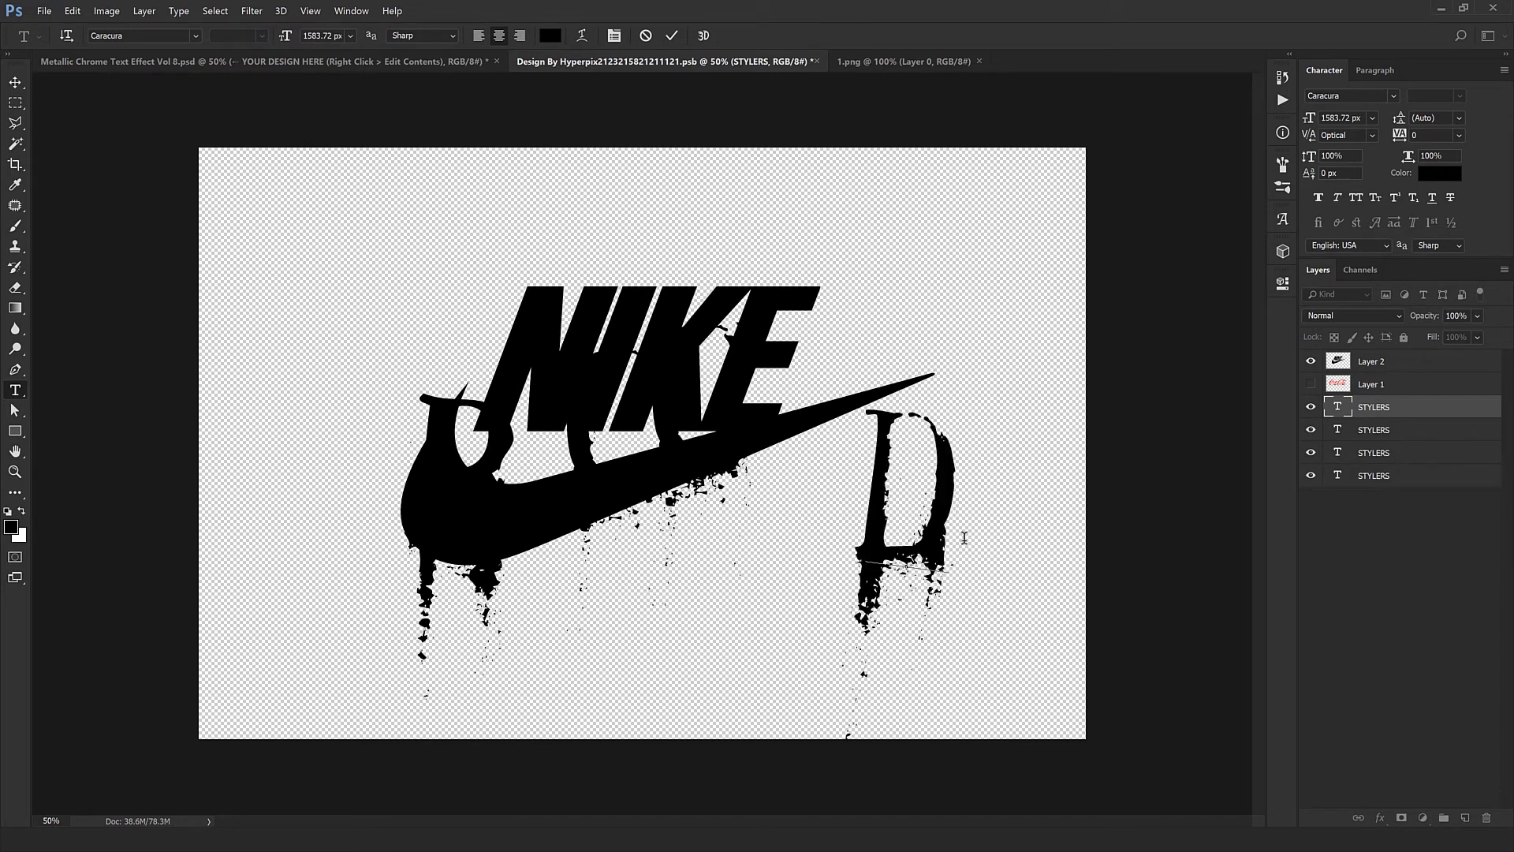
pyautogui.press('BackSpace')
pyautogui.write('F')
pyautogui.press('BackSpace')
pyautogui.write('G')
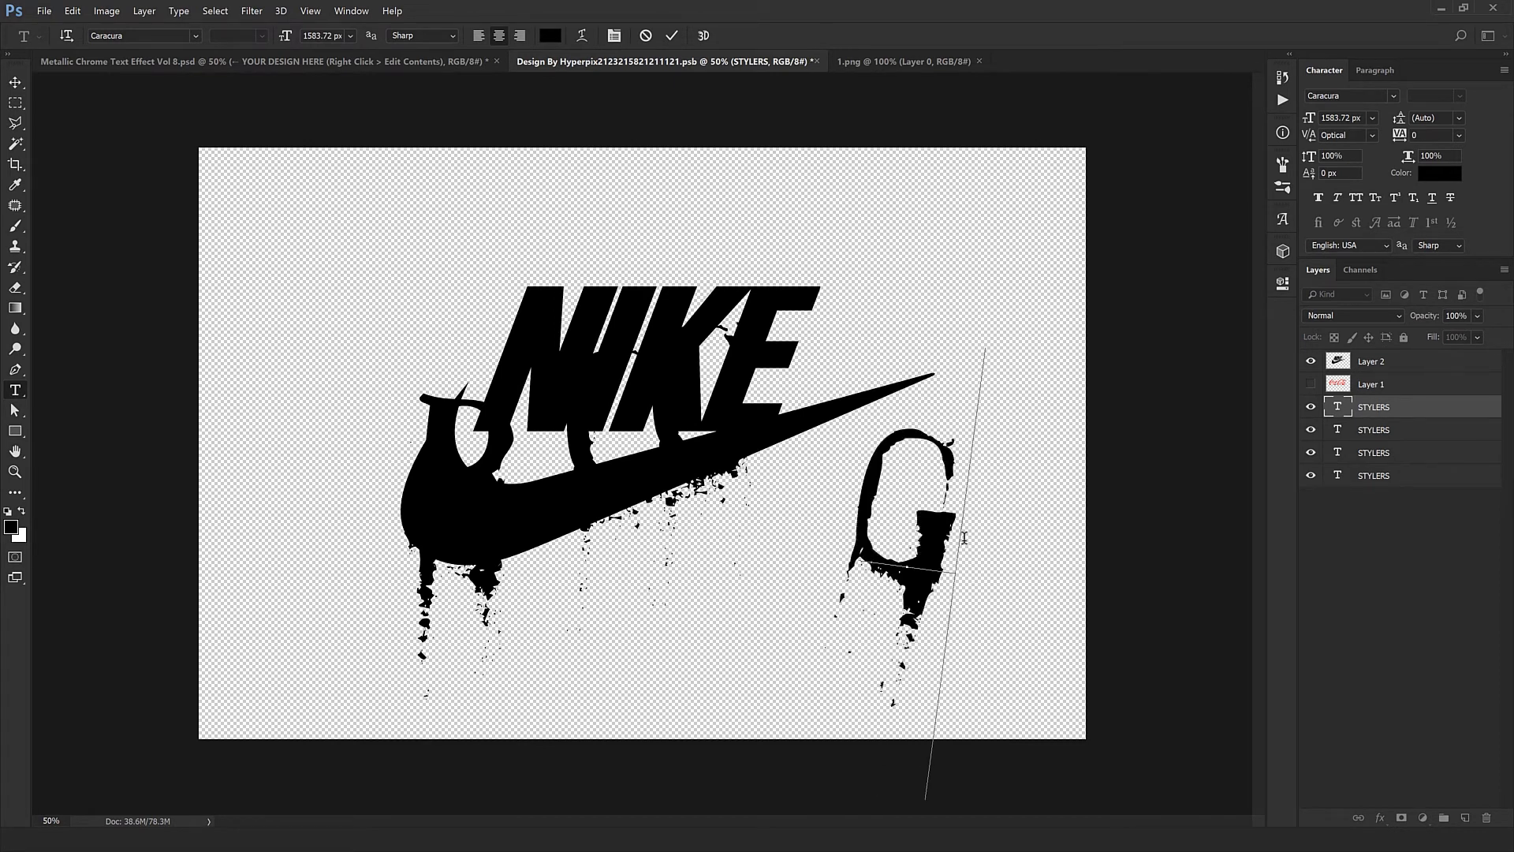
pyautogui.press('BackSpace')
pyautogui.write('j')
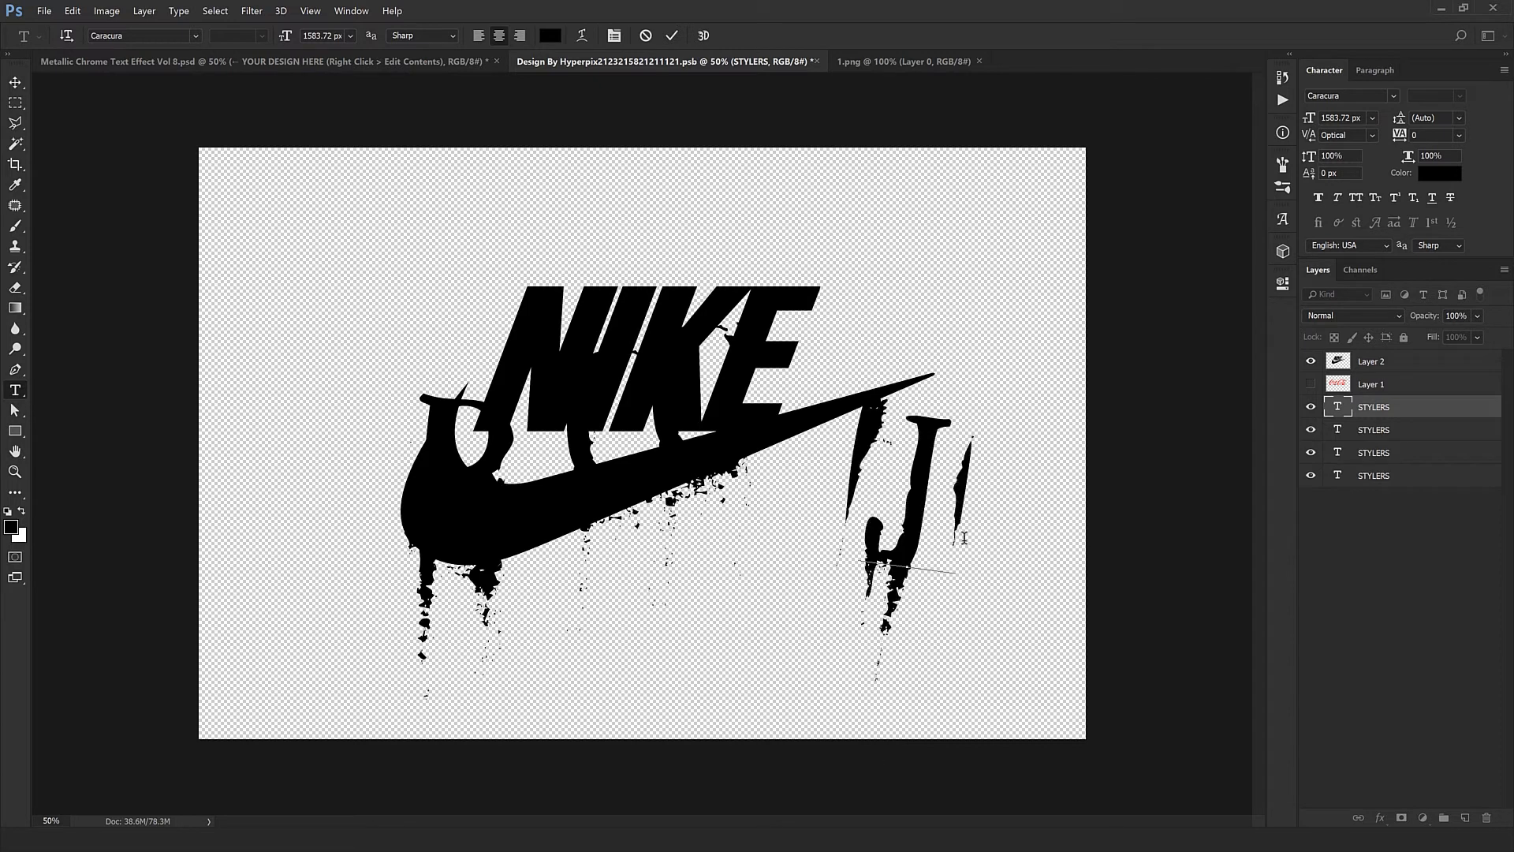
pyautogui.hotkey('ctrl', 'Return')
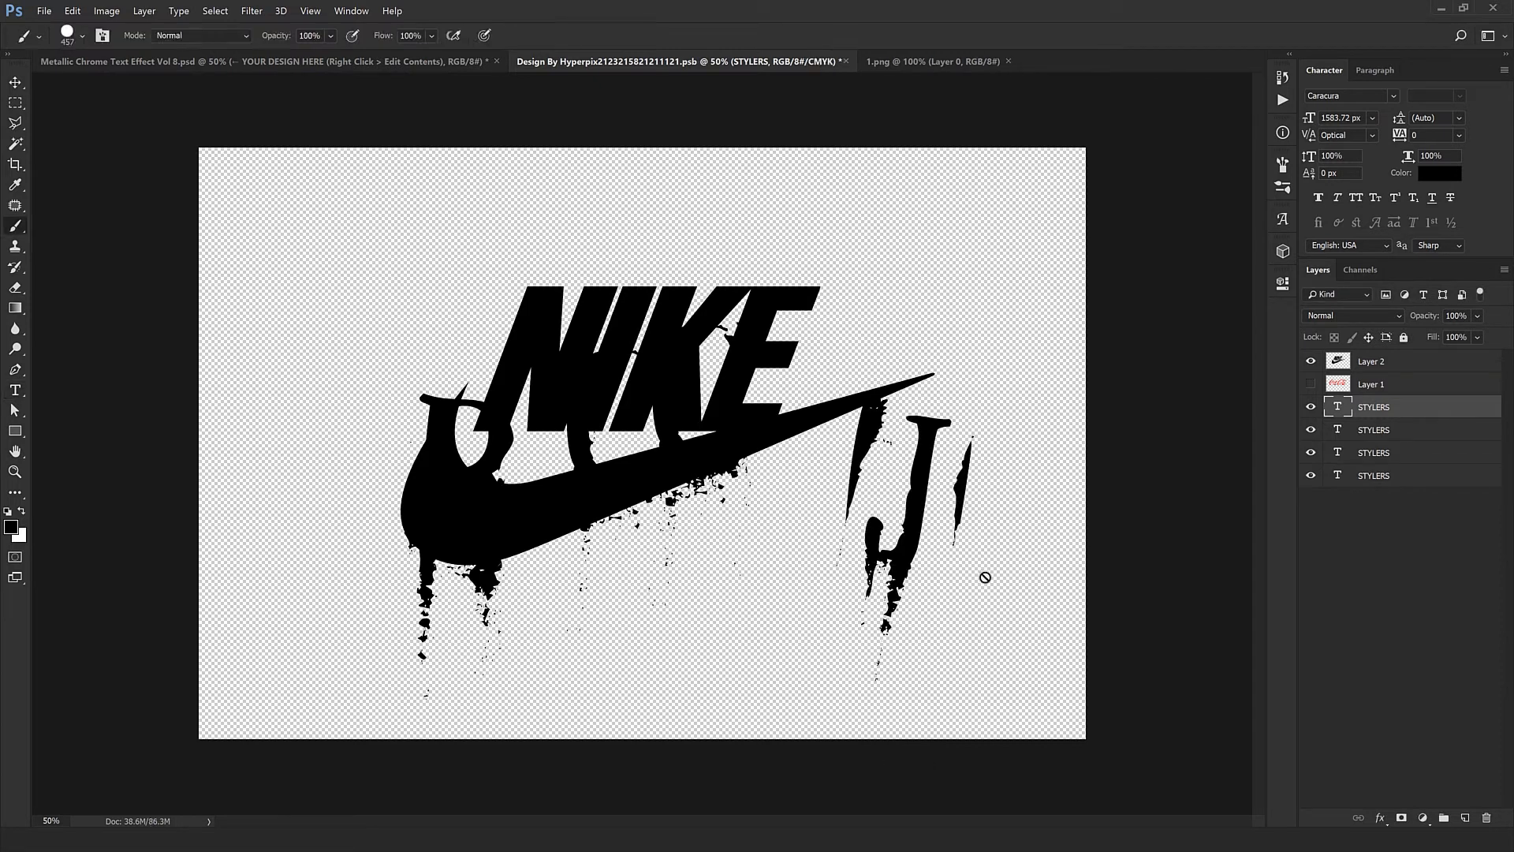
# - Rotate the dripping J and place it with two duplicates behind the left half of the swoosh
pyautogui.hotkey('ctrl', 't')
pyautogui.moveTo(1015, 622); pyautogui.dragTo(1107, 632)
pyautogui.press('Return')
pyautogui.moveTo(971, 707); pyautogui.dragTo(551, 798)
pyautogui.hotkey('ctrl', 'j')
pyautogui.hotkey('ctrl', 'j')
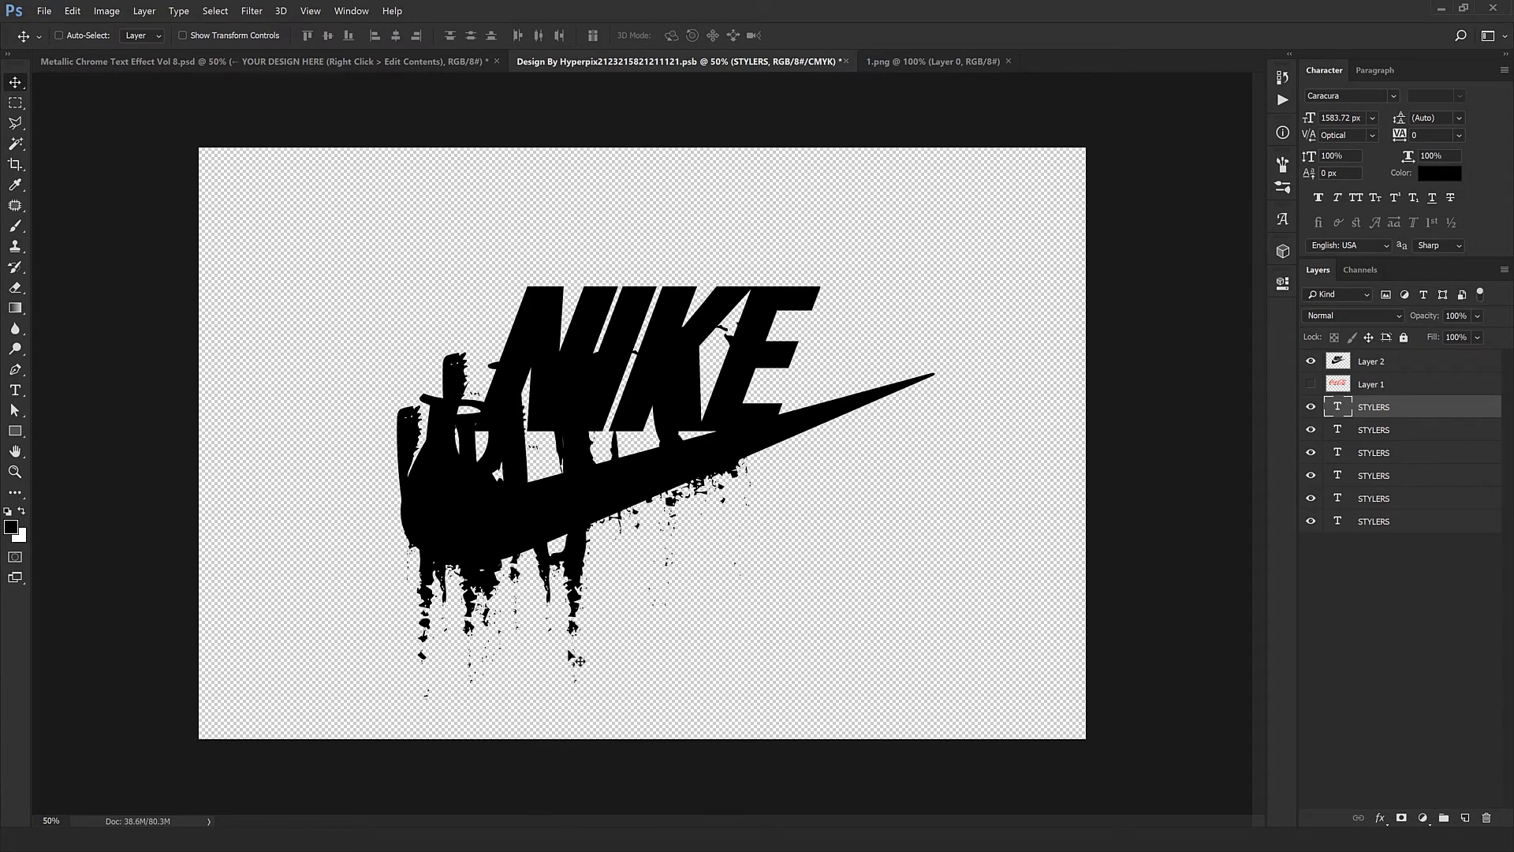
# - Move the topmost J copy to the empty area right of the swoosh and change its letter to K
pyautogui.moveTo(568, 655); pyautogui.dragTo(994, 676)
pyautogui.press('t')
pyautogui.doubleClick(990, 615)
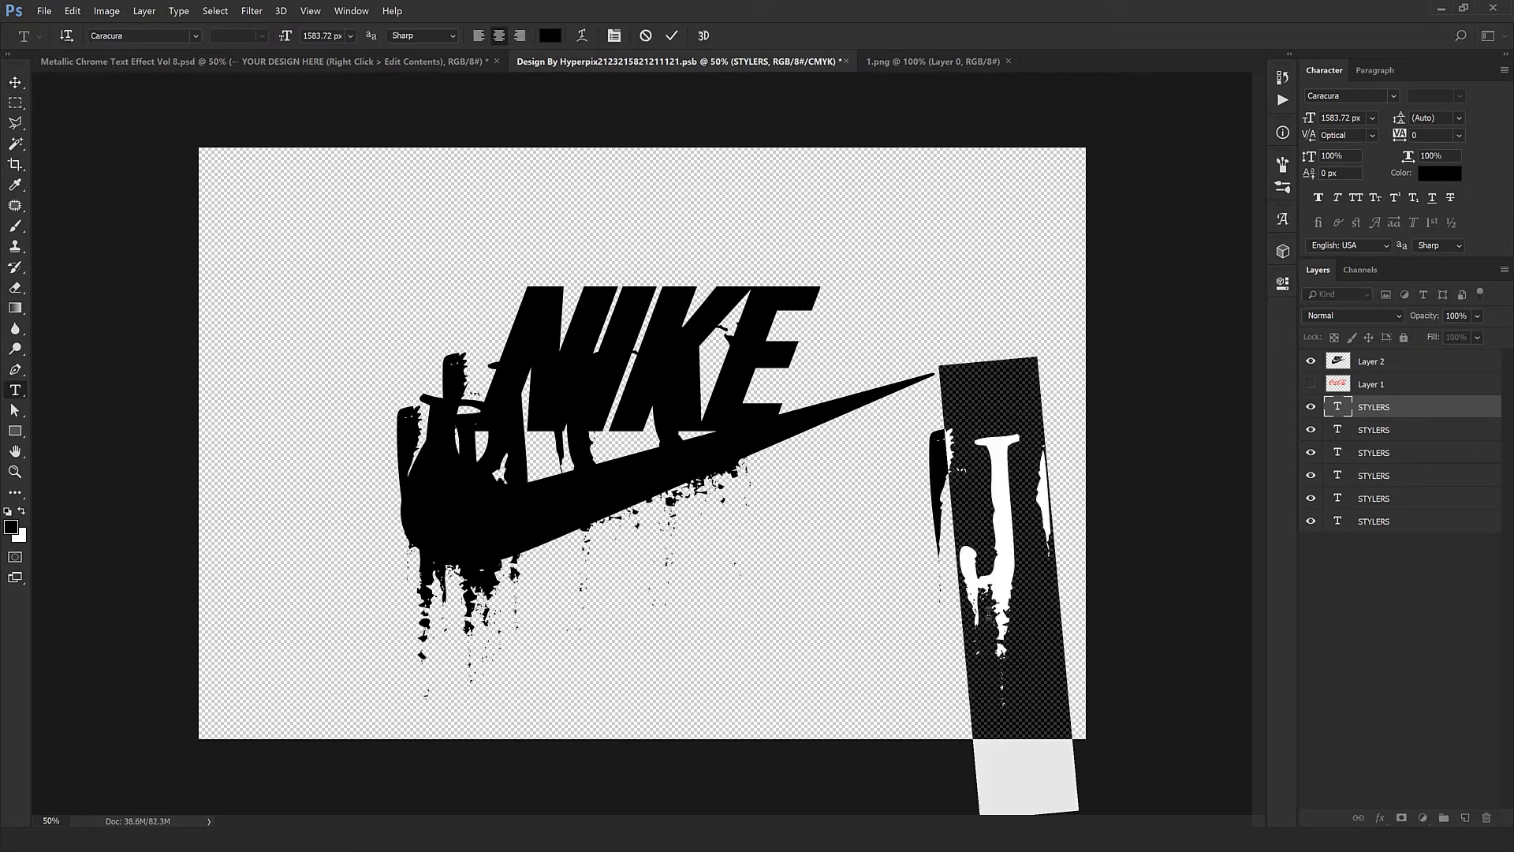
pyautogui.write('K')
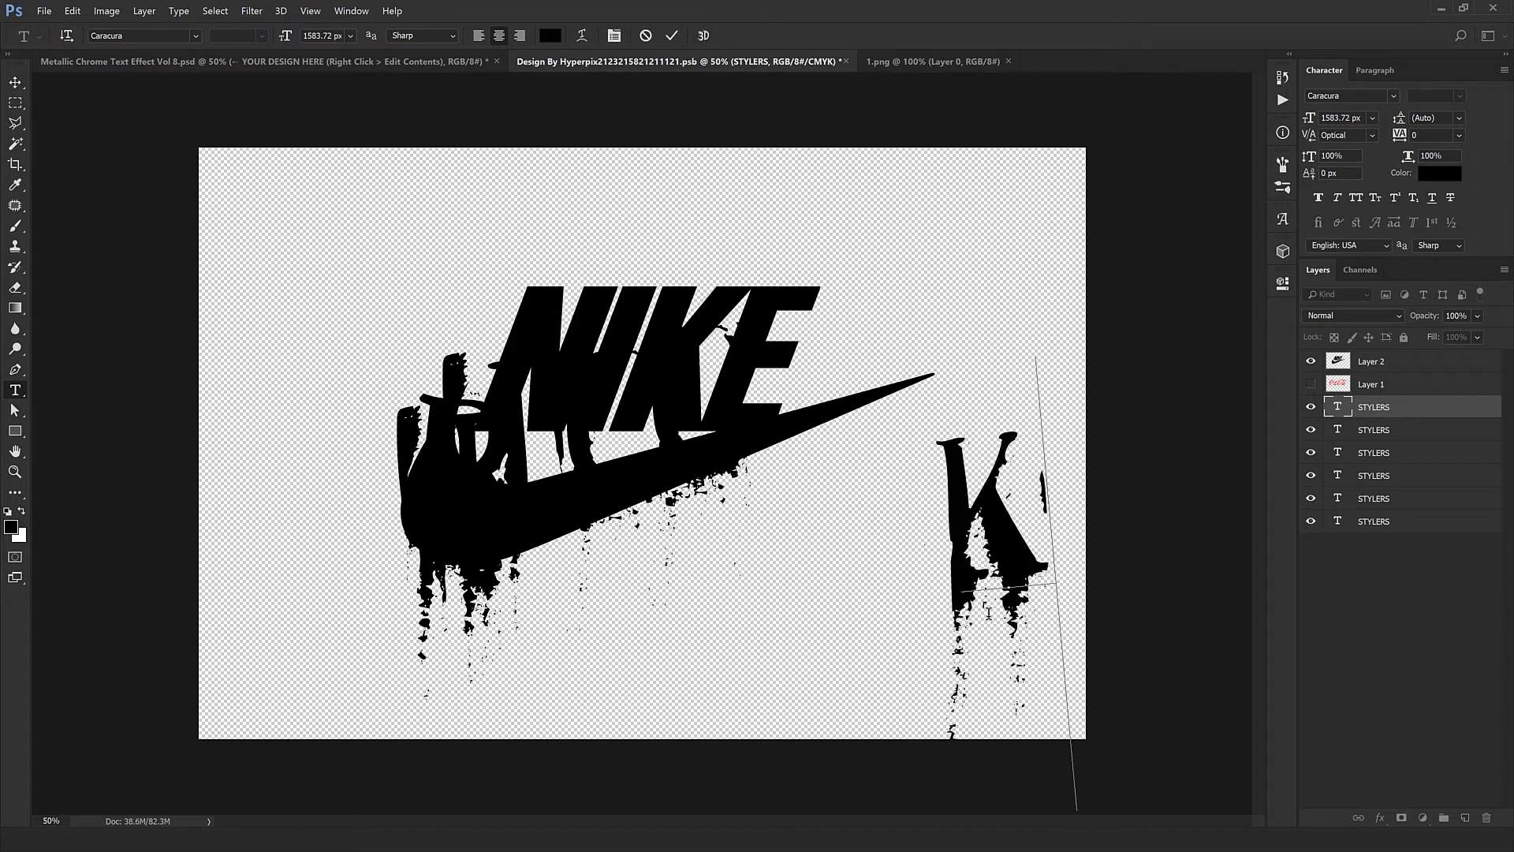
pyautogui.hotkey('ctrl', 'Return')
# - Move the dripping K behind the left half of the swoosh and place duplicates of it further along the swoosh
pyautogui.press('v')
pyautogui.moveTo(1041, 639); pyautogui.dragTo(650, 465)
pyautogui.moveTo(646, 540); pyautogui.dragTo(798, 543)
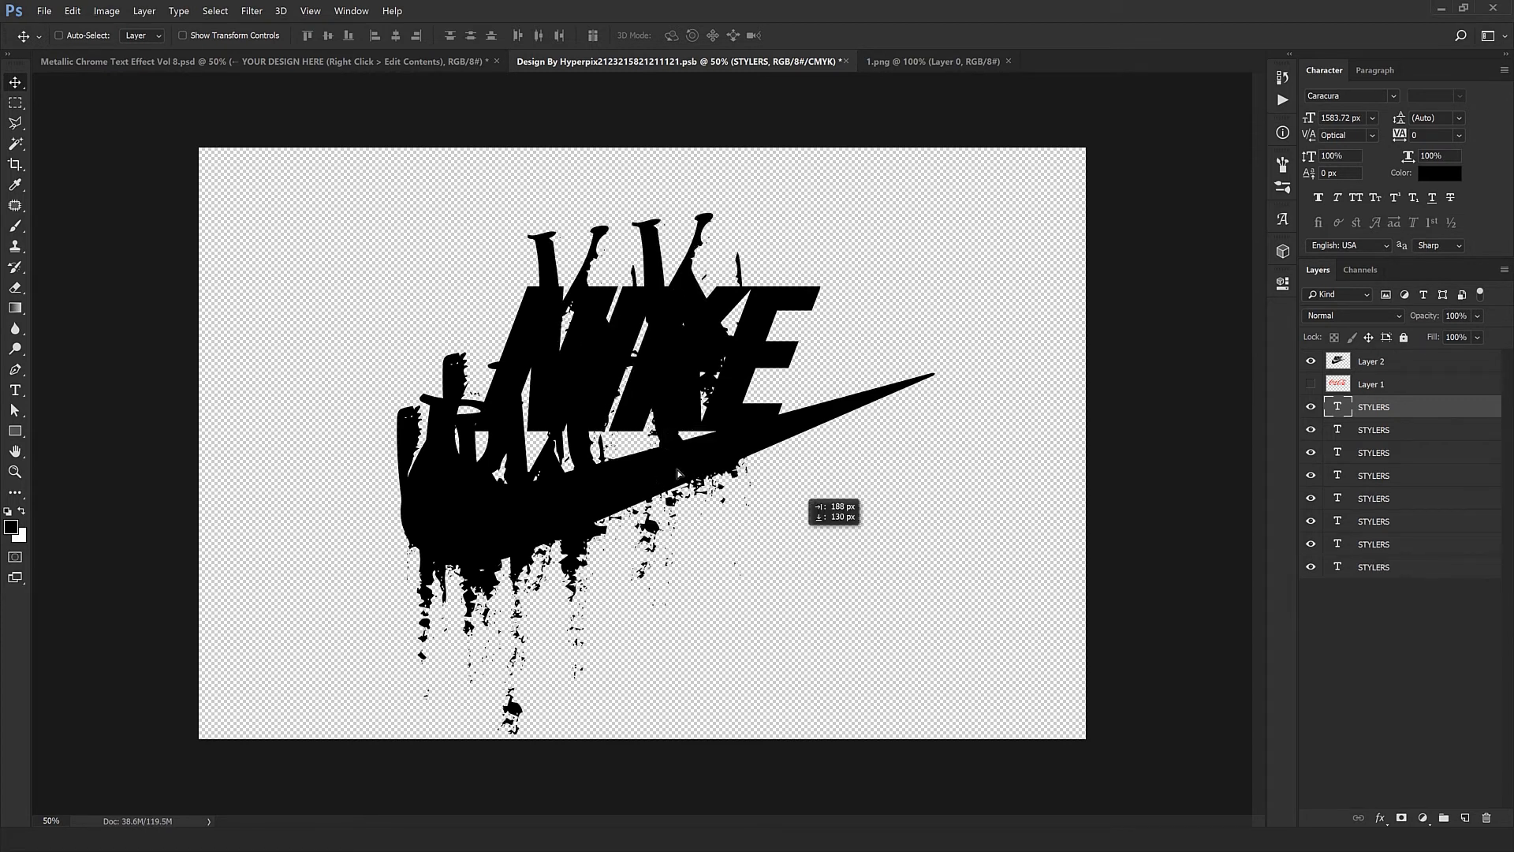
# - Move the topmost K copy out to the swoosh's right tip and change its letter to R
pyautogui.moveTo(682, 388); pyautogui.dragTo(901, 619)
pyautogui.press('t')
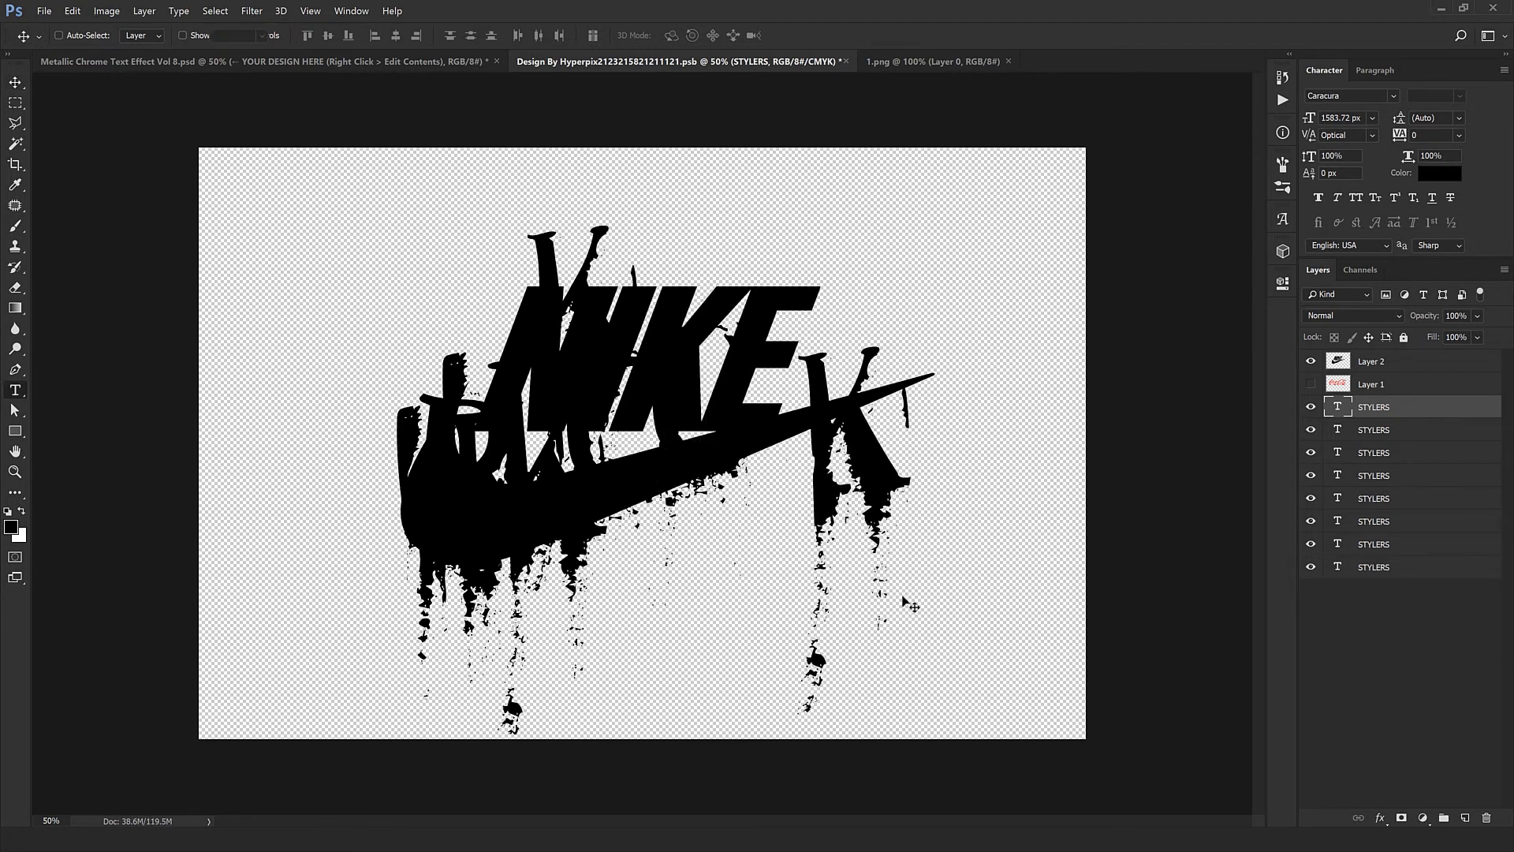
pyautogui.doubleClick(873, 515)
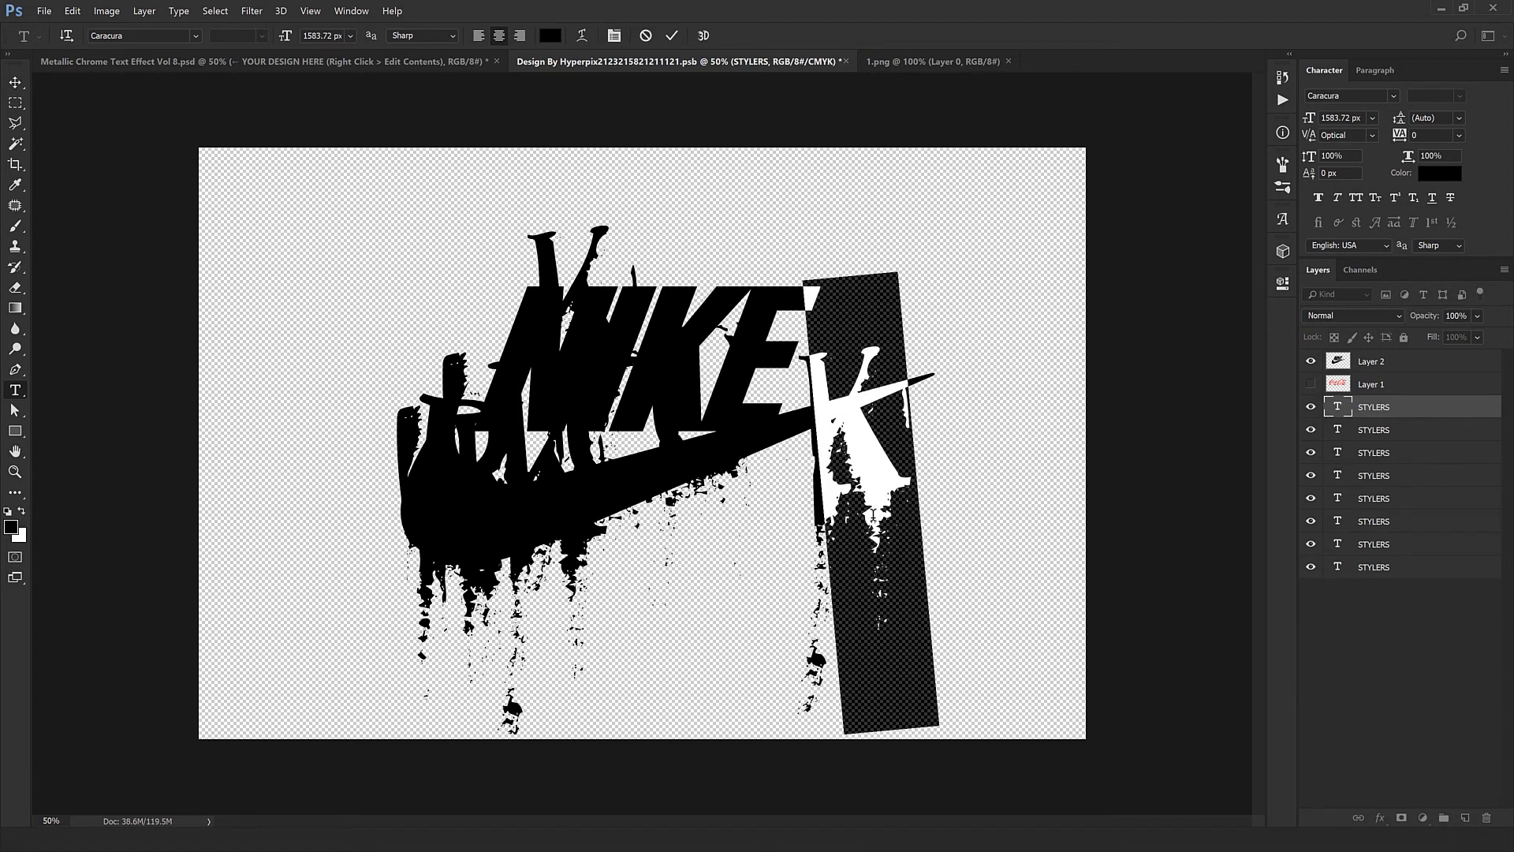
pyautogui.write('R')
# - Rotate the dripping R upright and place it behind the middle of the swoosh
pyautogui.hotkey('ctrl', 't')
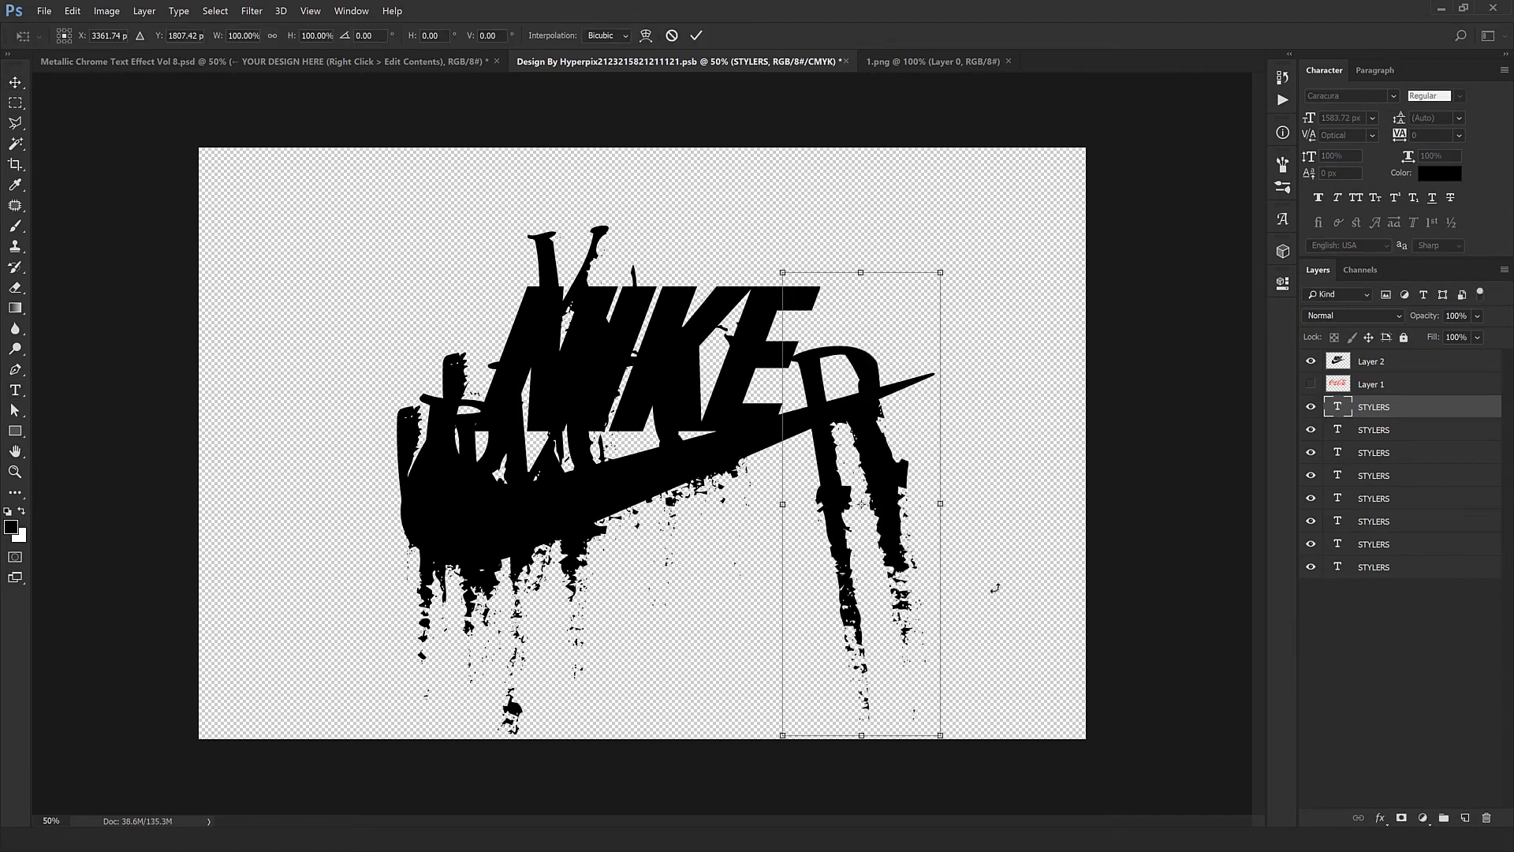
pyautogui.moveTo(995, 588); pyautogui.dragTo(743, 563)
pyautogui.press('Return')
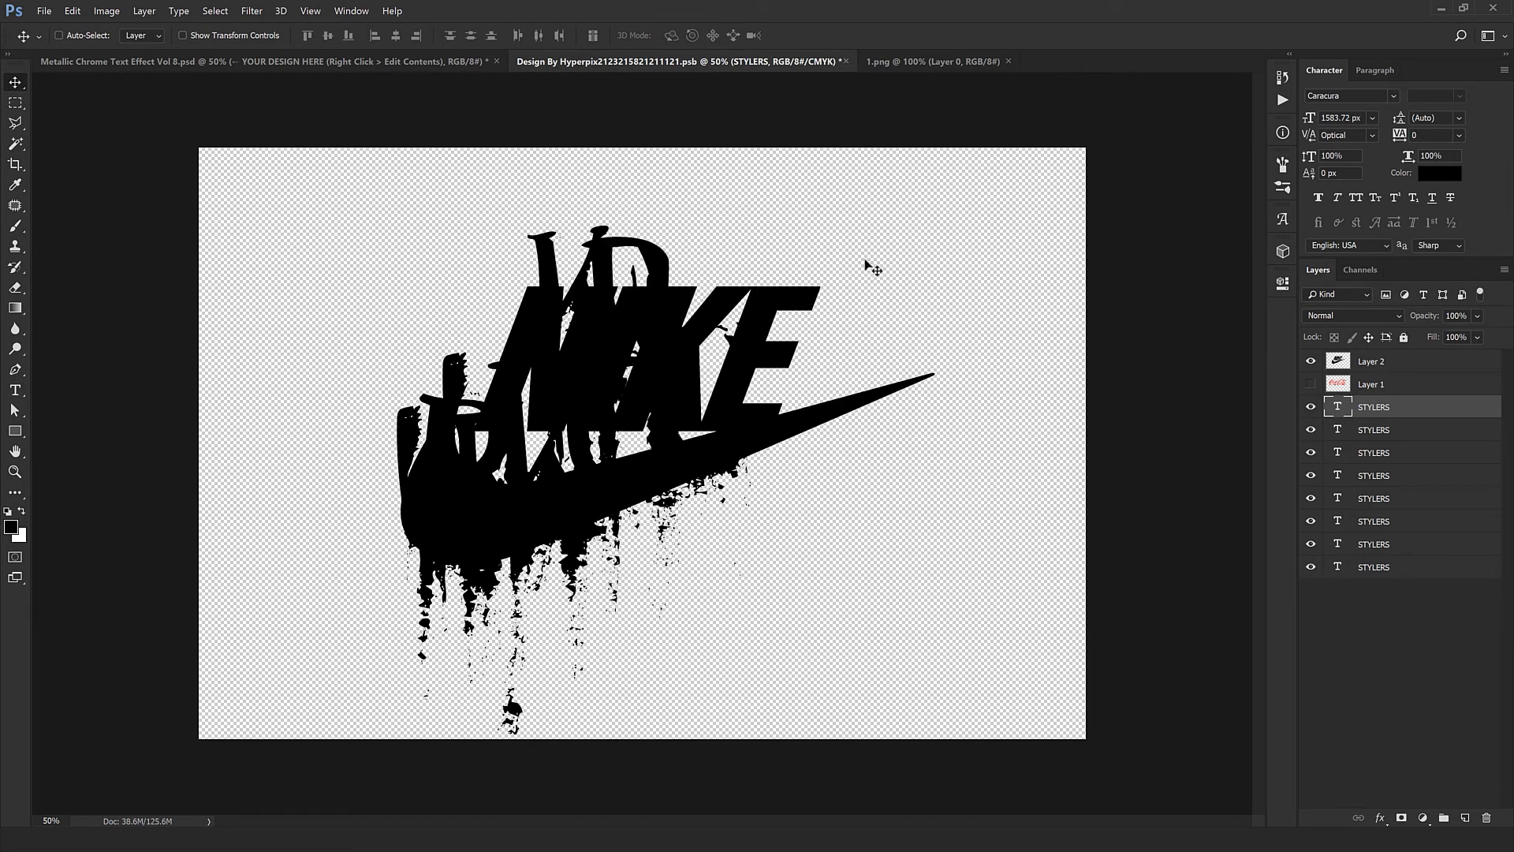
# - Group all the STYLERS text layers and add a layer mask to the group
pyautogui.keyDown('shift'); pyautogui.click(1397, 575); pyautogui.keyUp('shift')
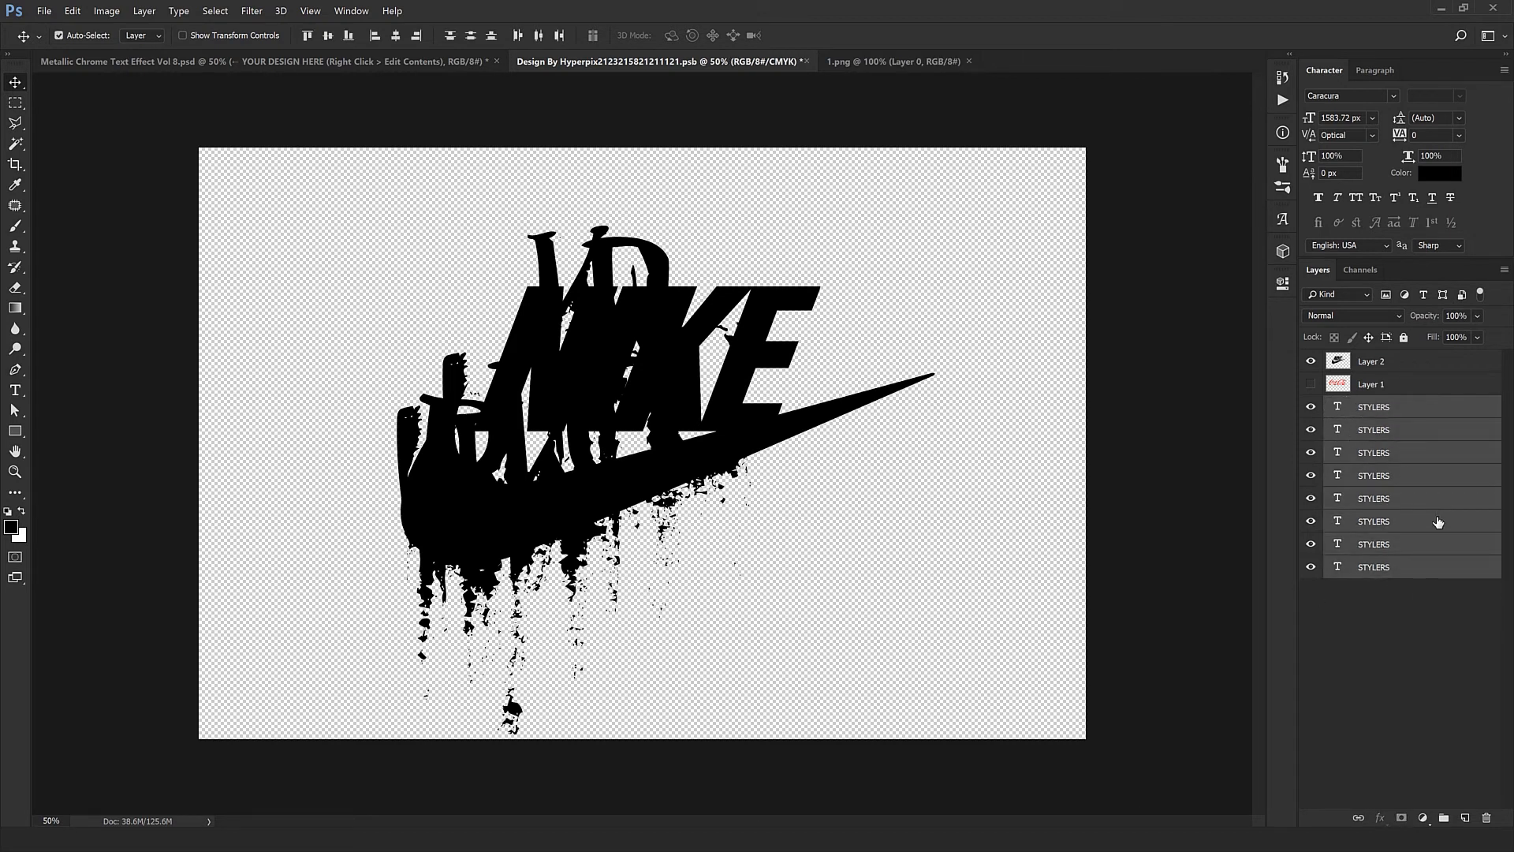
pyautogui.hotkey('ctrl', 'g')
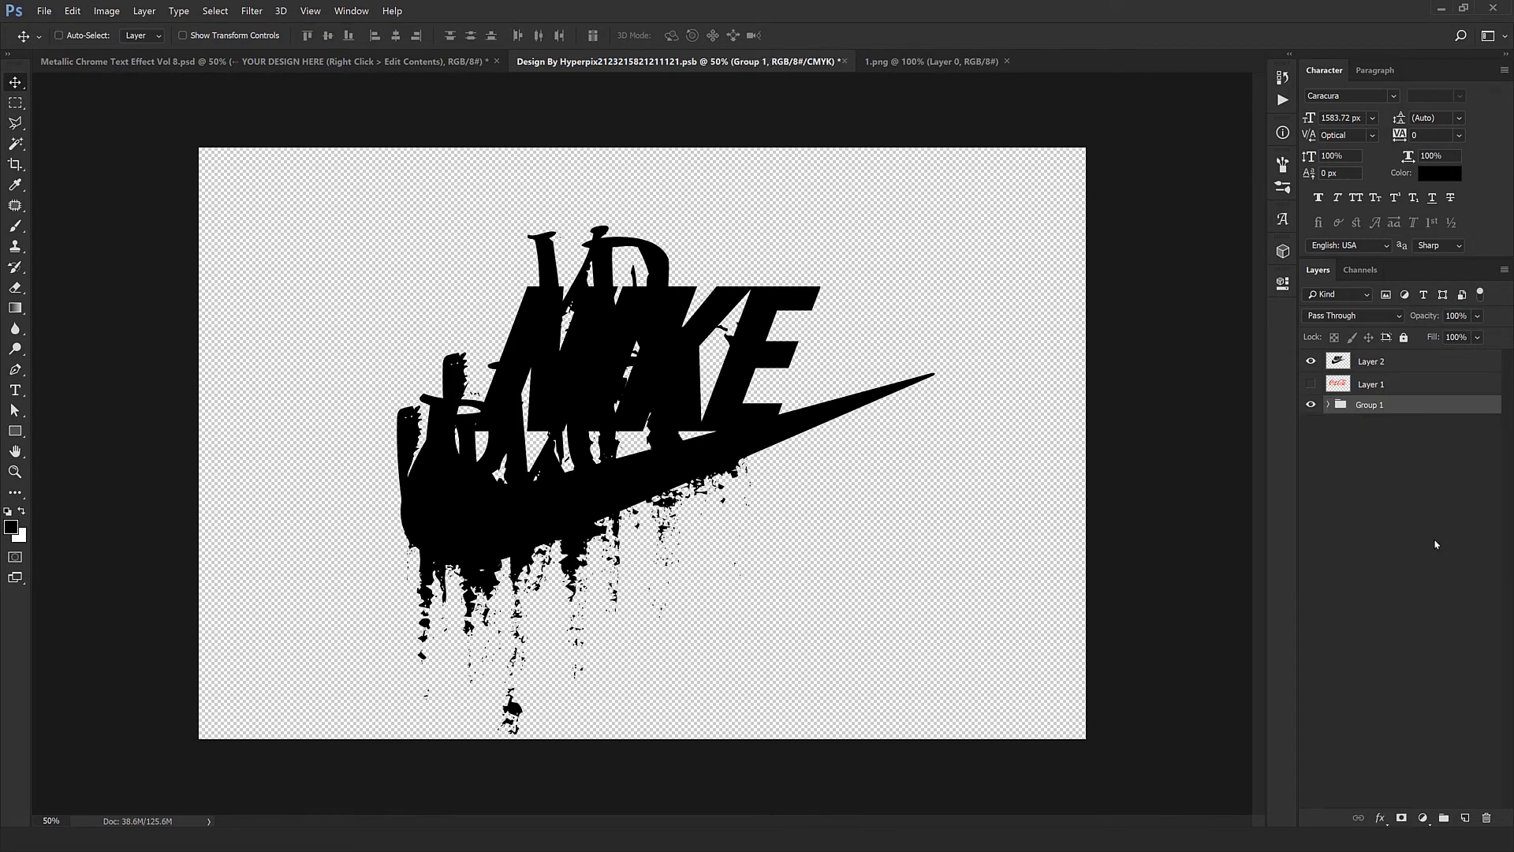
pyautogui.click(1401, 819)
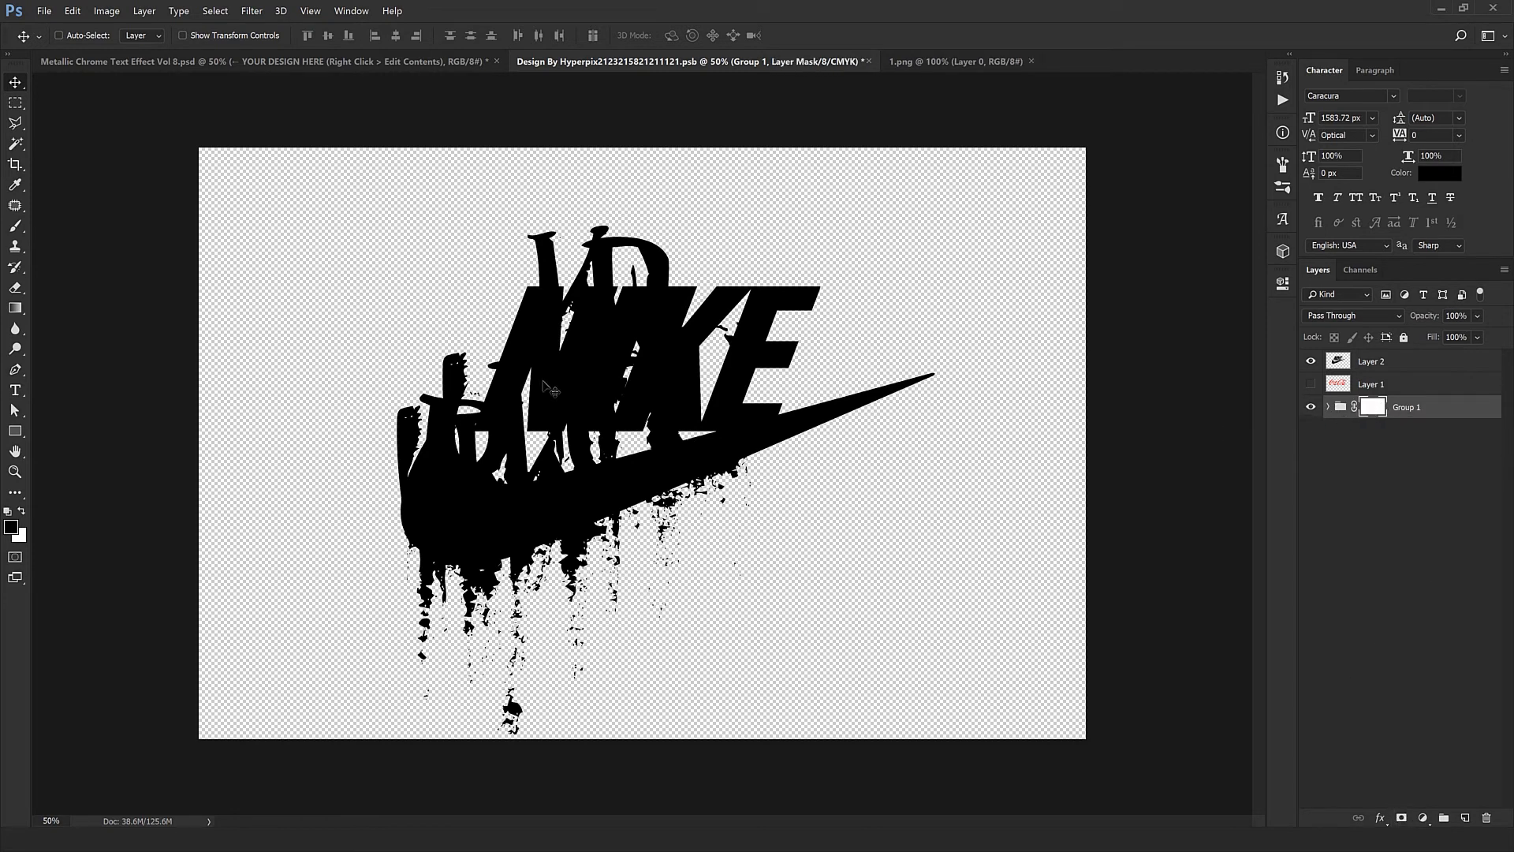
# - Mask out the grunge letters showing above the swoosh and around the NIKE lettering with a hard black 699 px brush
pyautogui.click(19, 228)
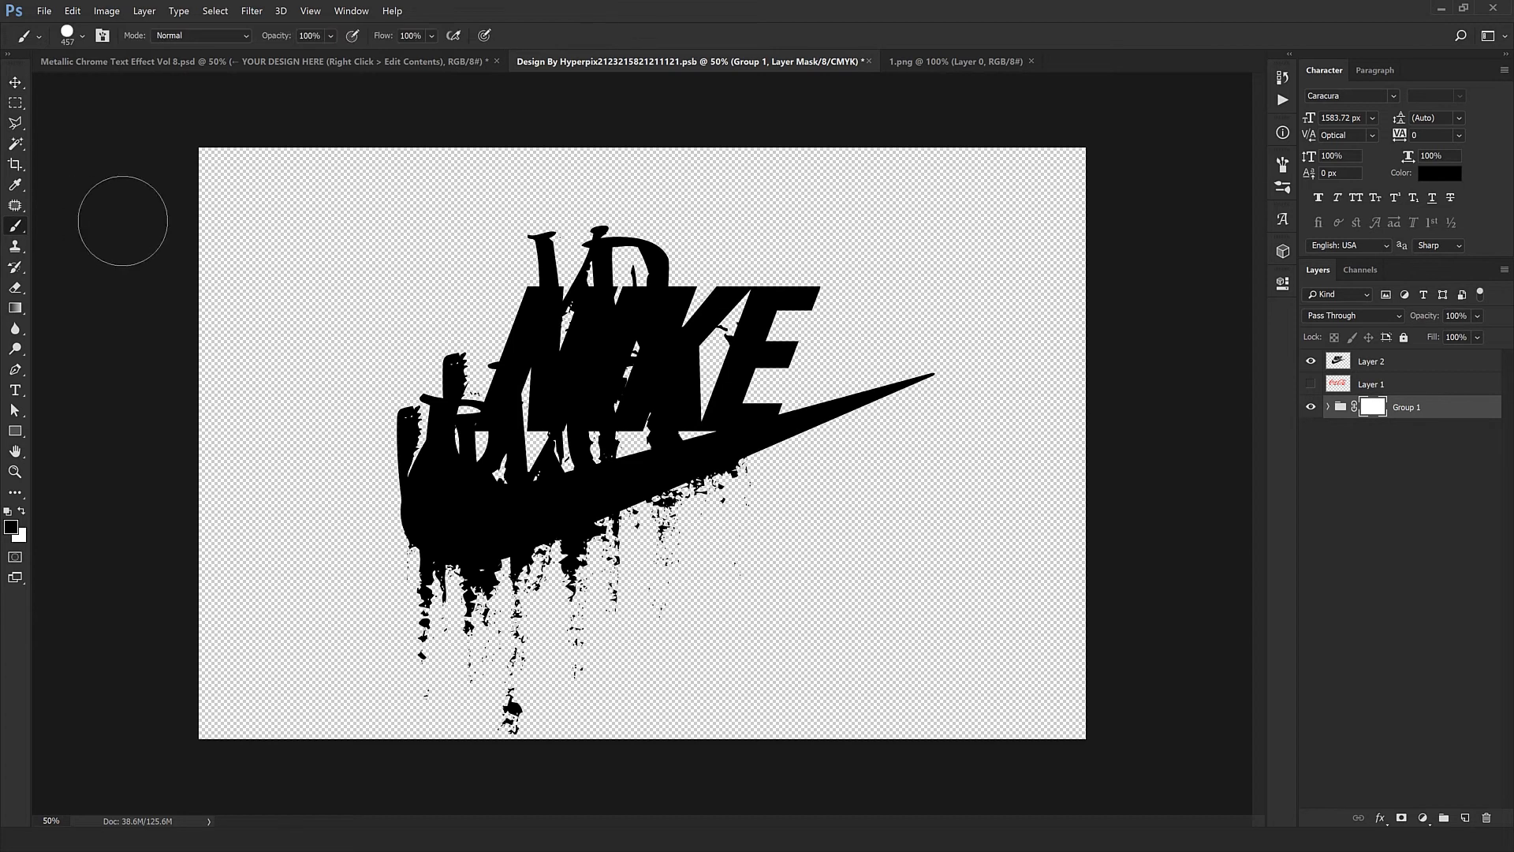
pyautogui.rightClick(310, 304)
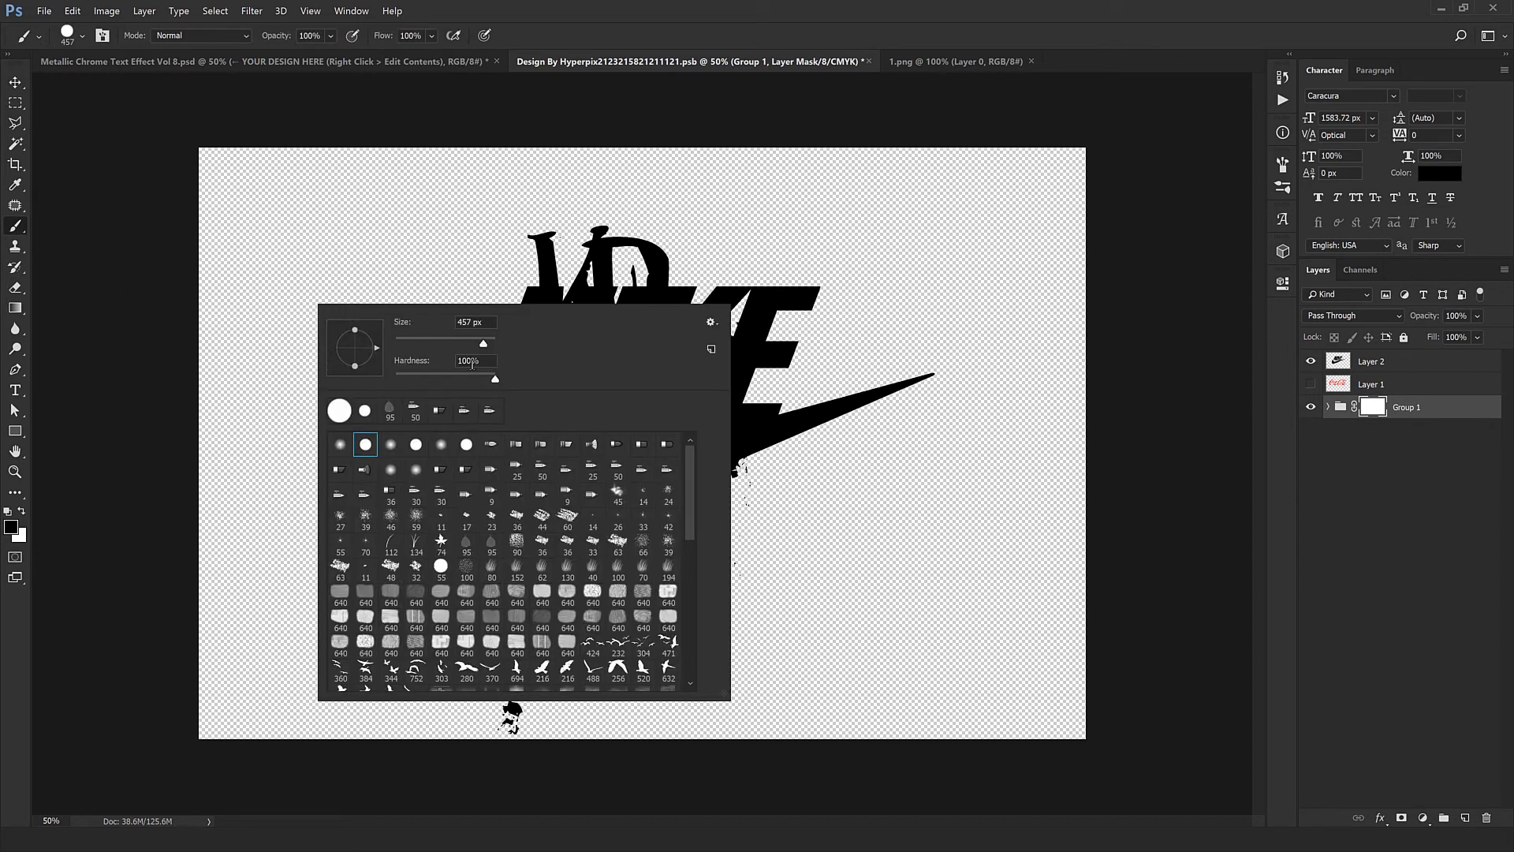
pyautogui.click(11, 527)
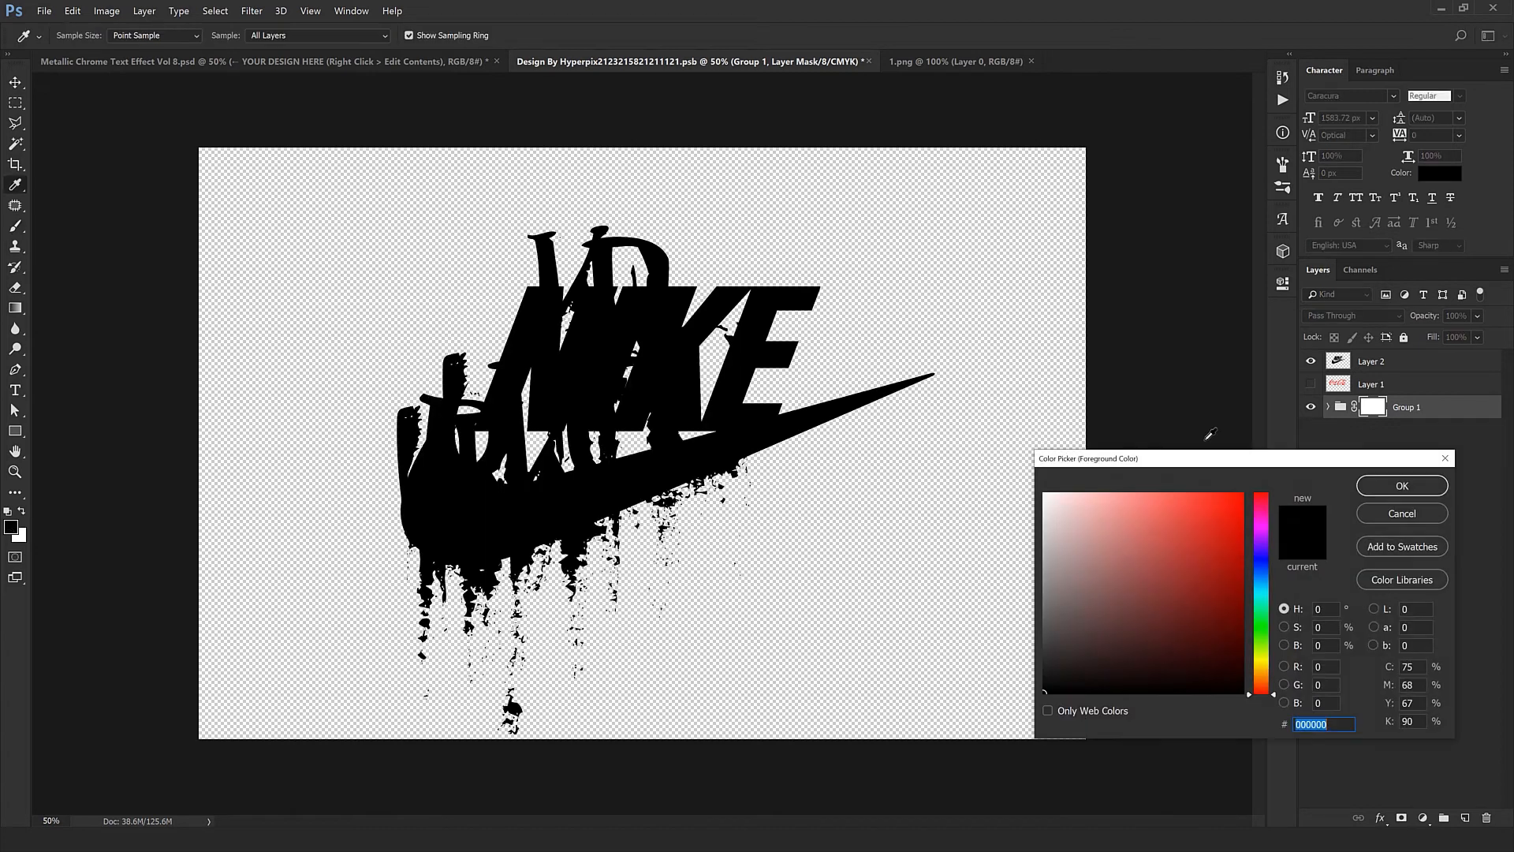
pyautogui.click(1404, 487)
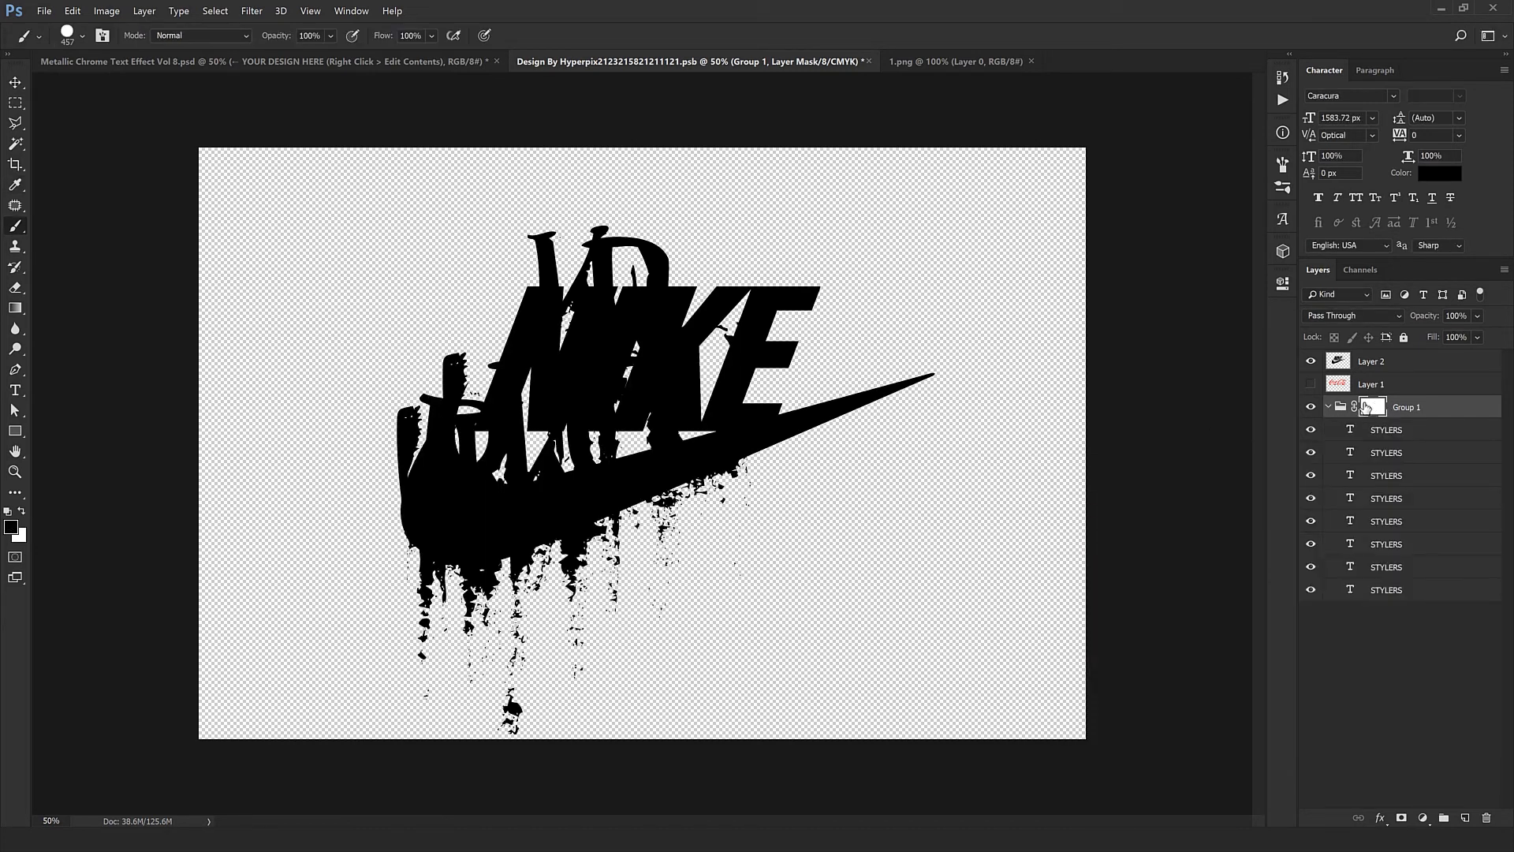
pyautogui.keyDown('alt'); pyautogui.rightClick(710, 420); pyautogui.keyUp('alt')
pyautogui.moveTo(727, 202)
pyautogui.mouseDown()
pyautogui.moveTo(555, 249)
pyautogui.moveTo(812, 277)
pyautogui.moveTo(659, 411)
pyautogui.moveTo(530, 440)
pyautogui.moveTo(463, 378)
pyautogui.moveTo(352, 440)
pyautogui.moveTo(355, 466)
pyautogui.moveTo(757, 316)
pyautogui.mouseUp()
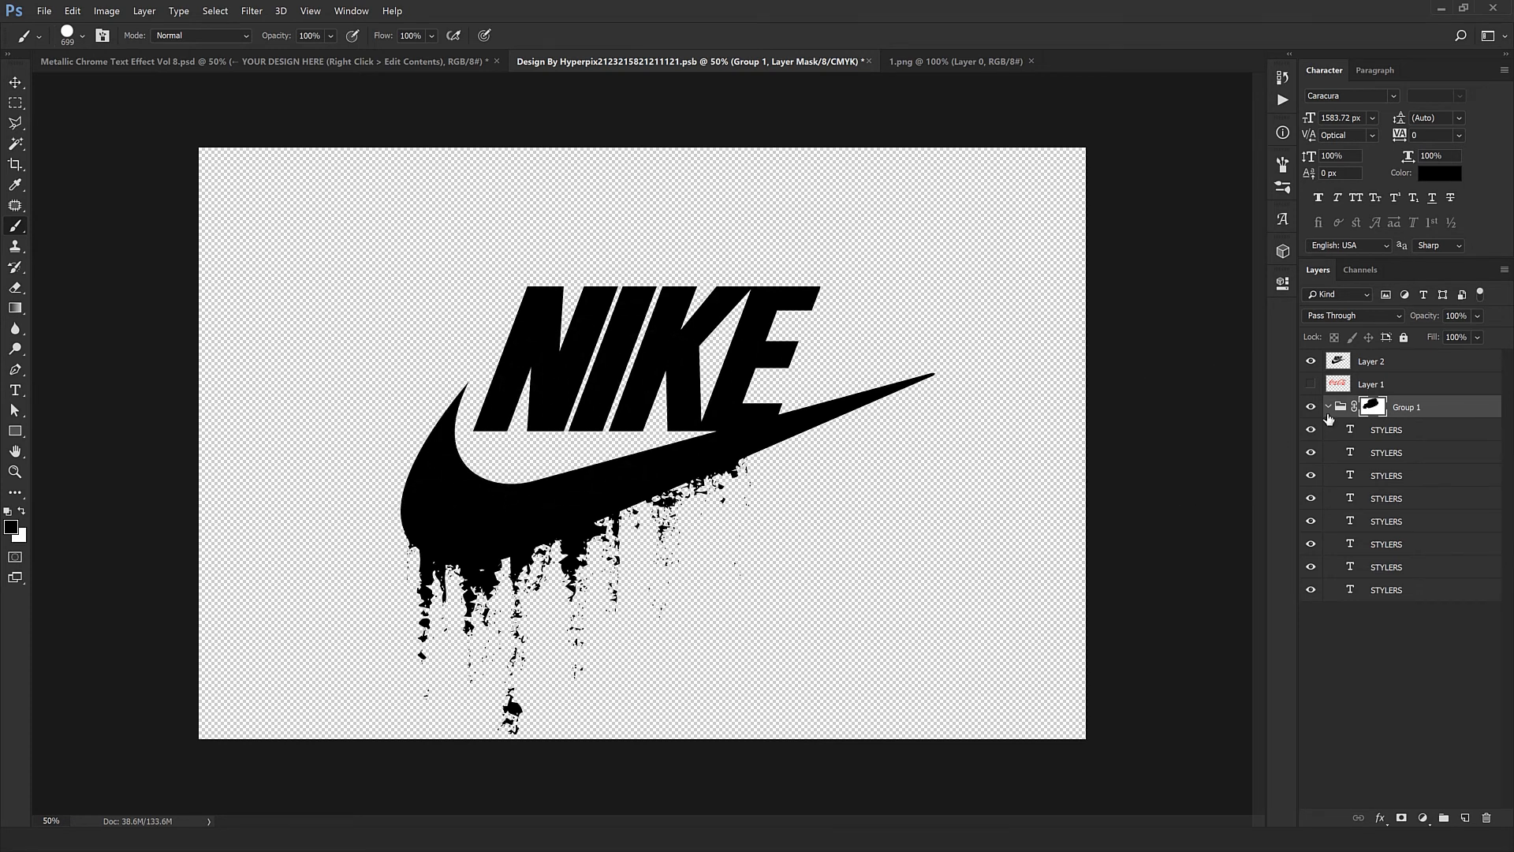
# - Place Layer 2 directly above Group 1 in the layer order and move both slightly up the canvas
pyautogui.press('v')
pyautogui.moveTo(1392, 364); pyautogui.dragTo(1403, 399)
pyautogui.keyDown('ctrl'); pyautogui.click(1403, 408); pyautogui.keyUp('ctrl')
pyautogui.moveTo(843, 426)
pyautogui.mouseDown()
pyautogui.moveTo(843, 392)
pyautogui.moveTo(828, 430)
pyautogui.mouseUp()
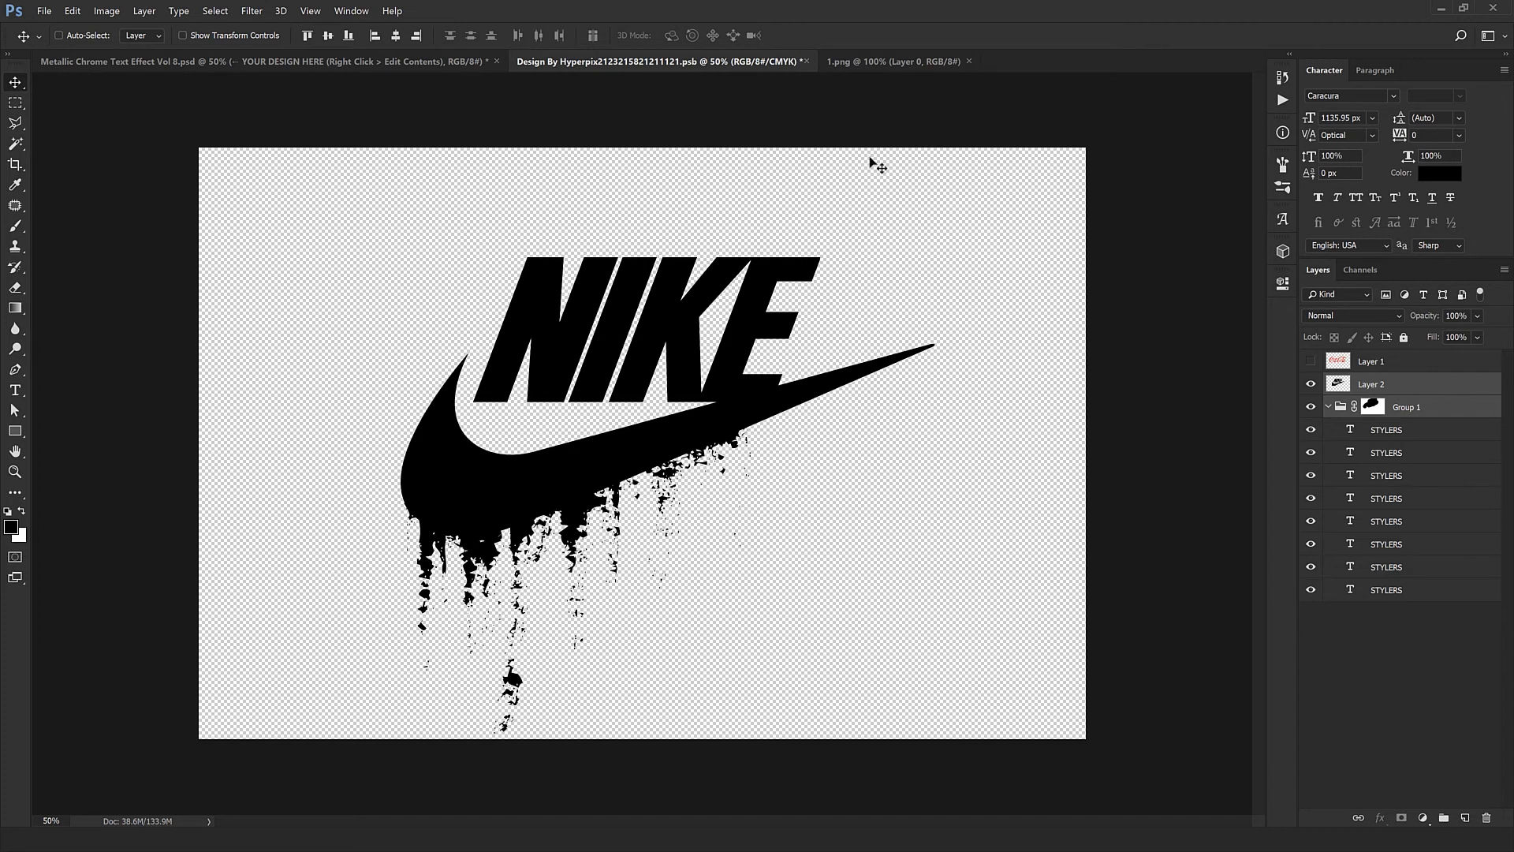
# - Close 1.png and the design document, saving the design's changes so the chrome template updates
pyautogui.click(970, 62)
pyautogui.click(809, 62)
pyautogui.click(688, 315)
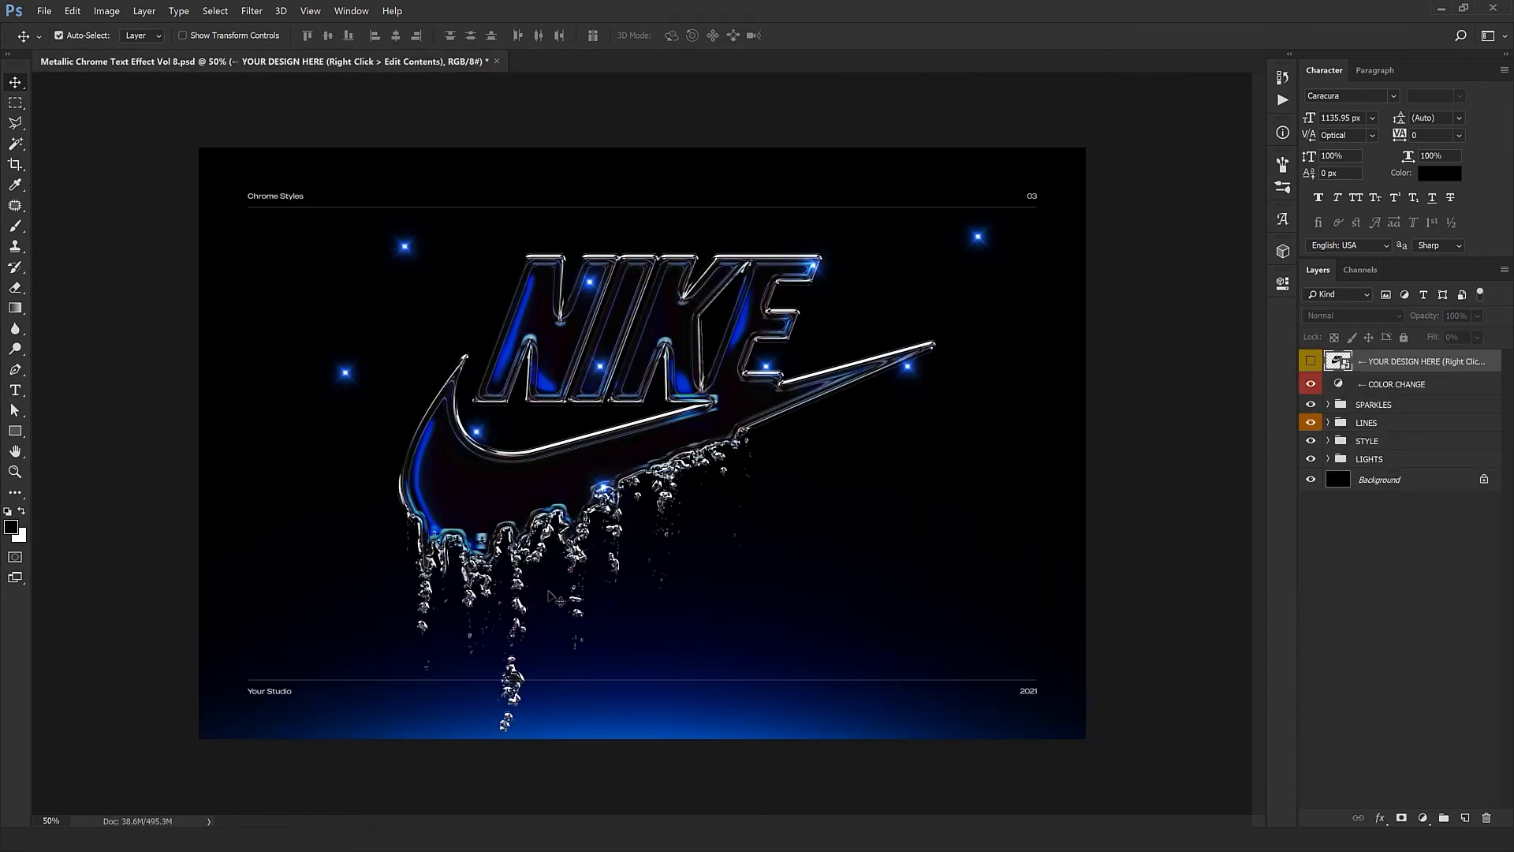
# - Examine the chrome effect on the Nike logo's drips up close and in the full composition
pyautogui.hotkey('ctrl', '+')
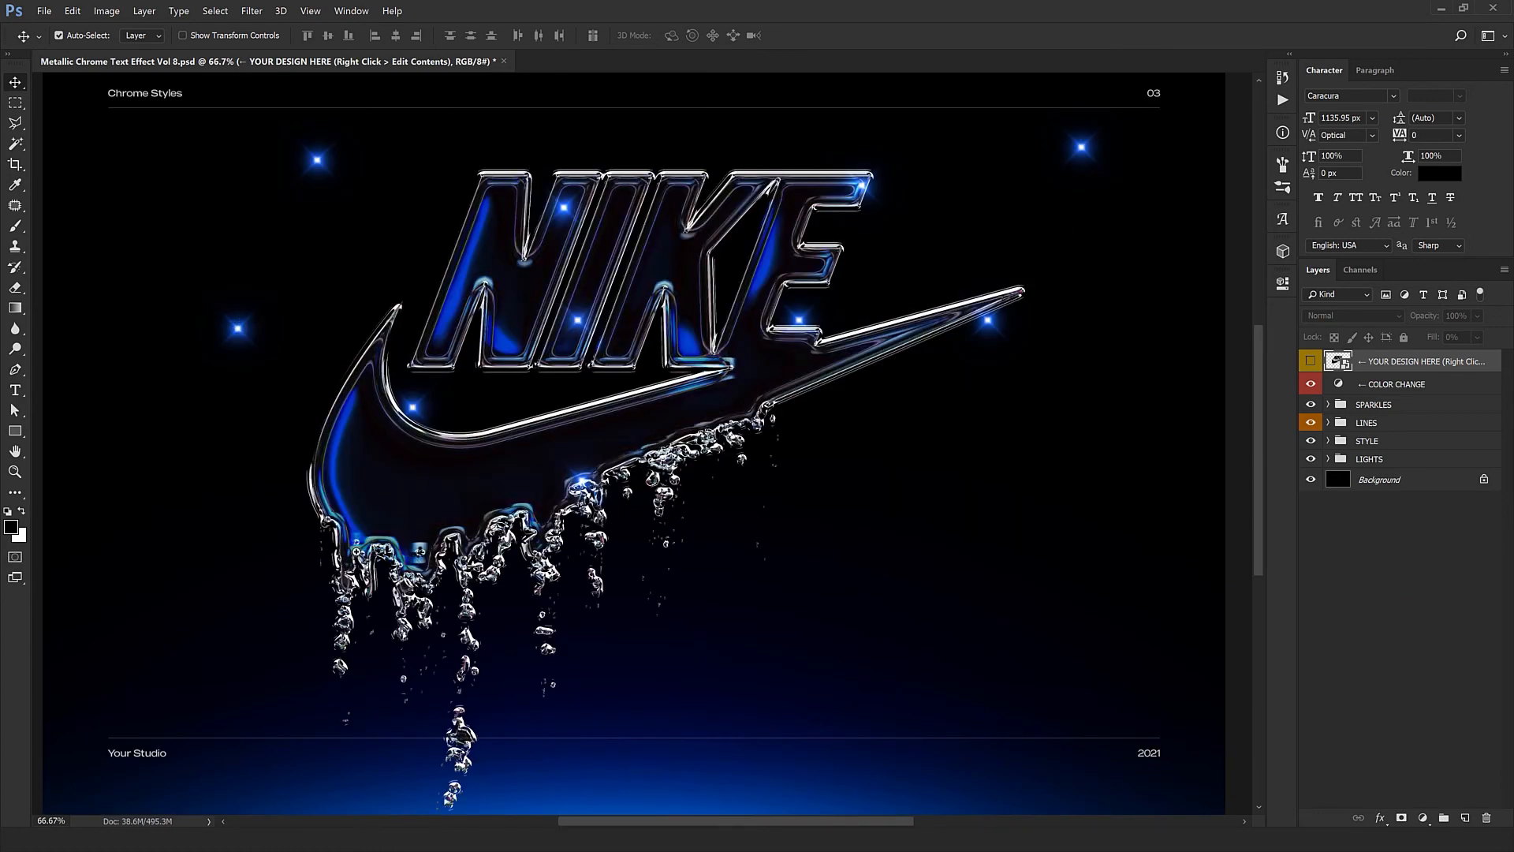
pyautogui.hotkey('ctrl', '+')
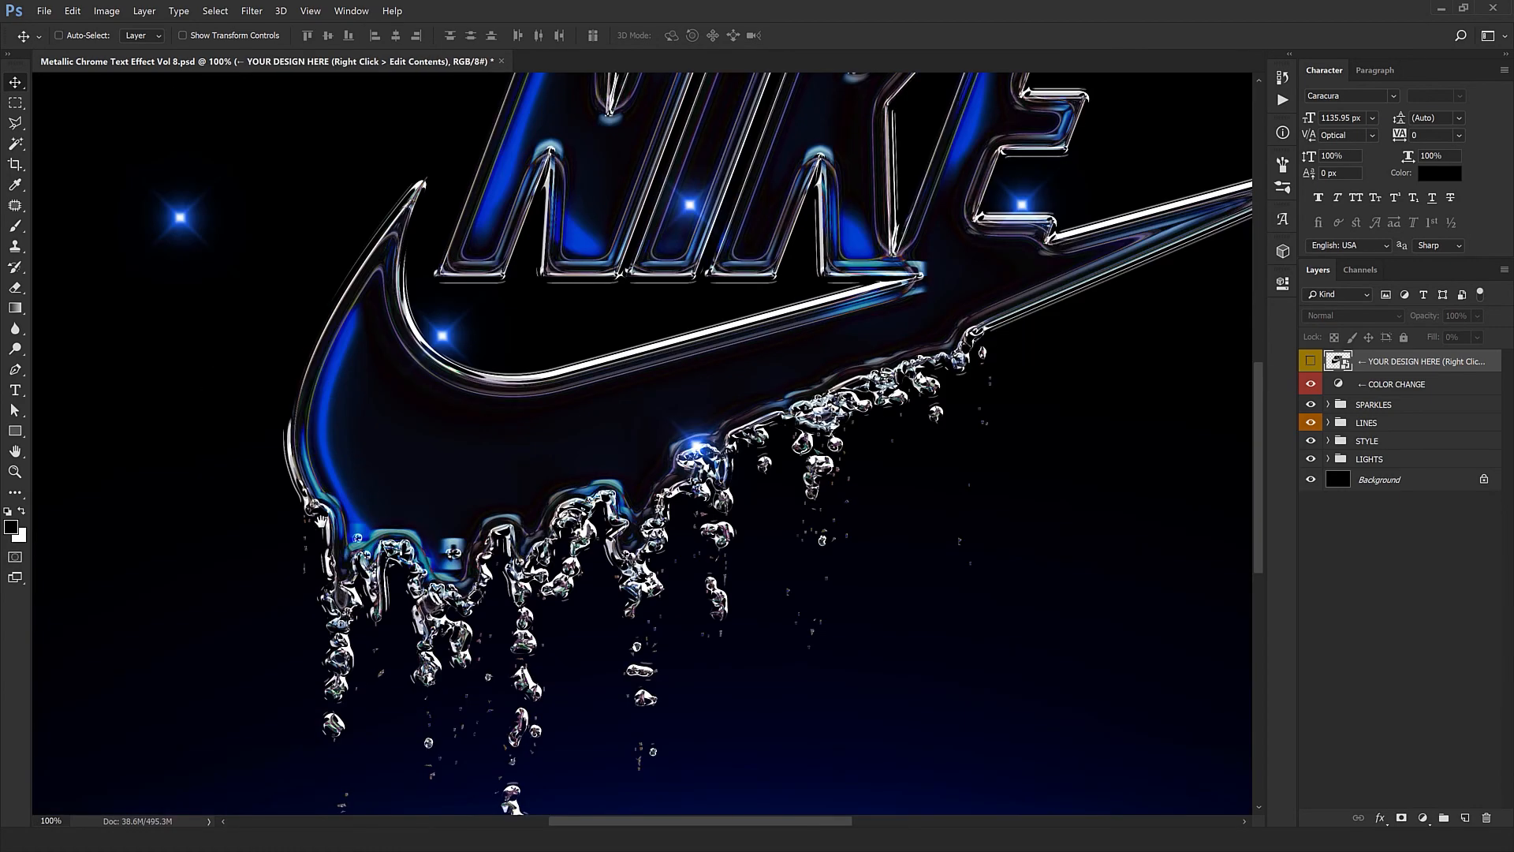
pyautogui.moveTo(325, 522); pyautogui.dragTo(330, 530)
pyautogui.moveTo(856, 440); pyautogui.dragTo(893, 349)
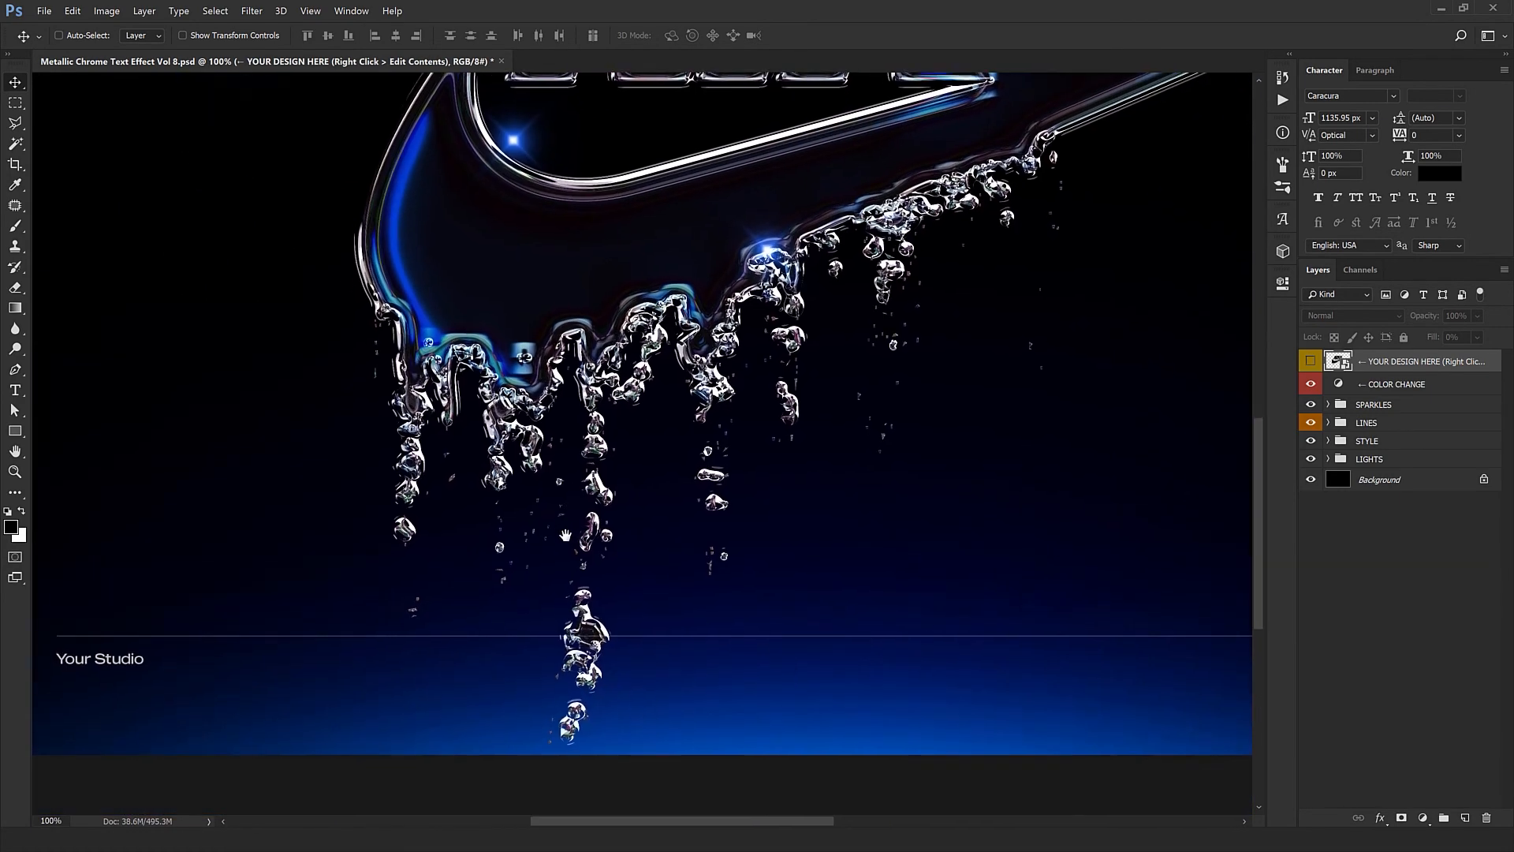
pyautogui.keyDown('ctrl'); pyautogui.click(650, 457); pyautogui.keyUp('ctrl')
pyautogui.moveTo(650, 458); pyautogui.dragTo(652, 521)
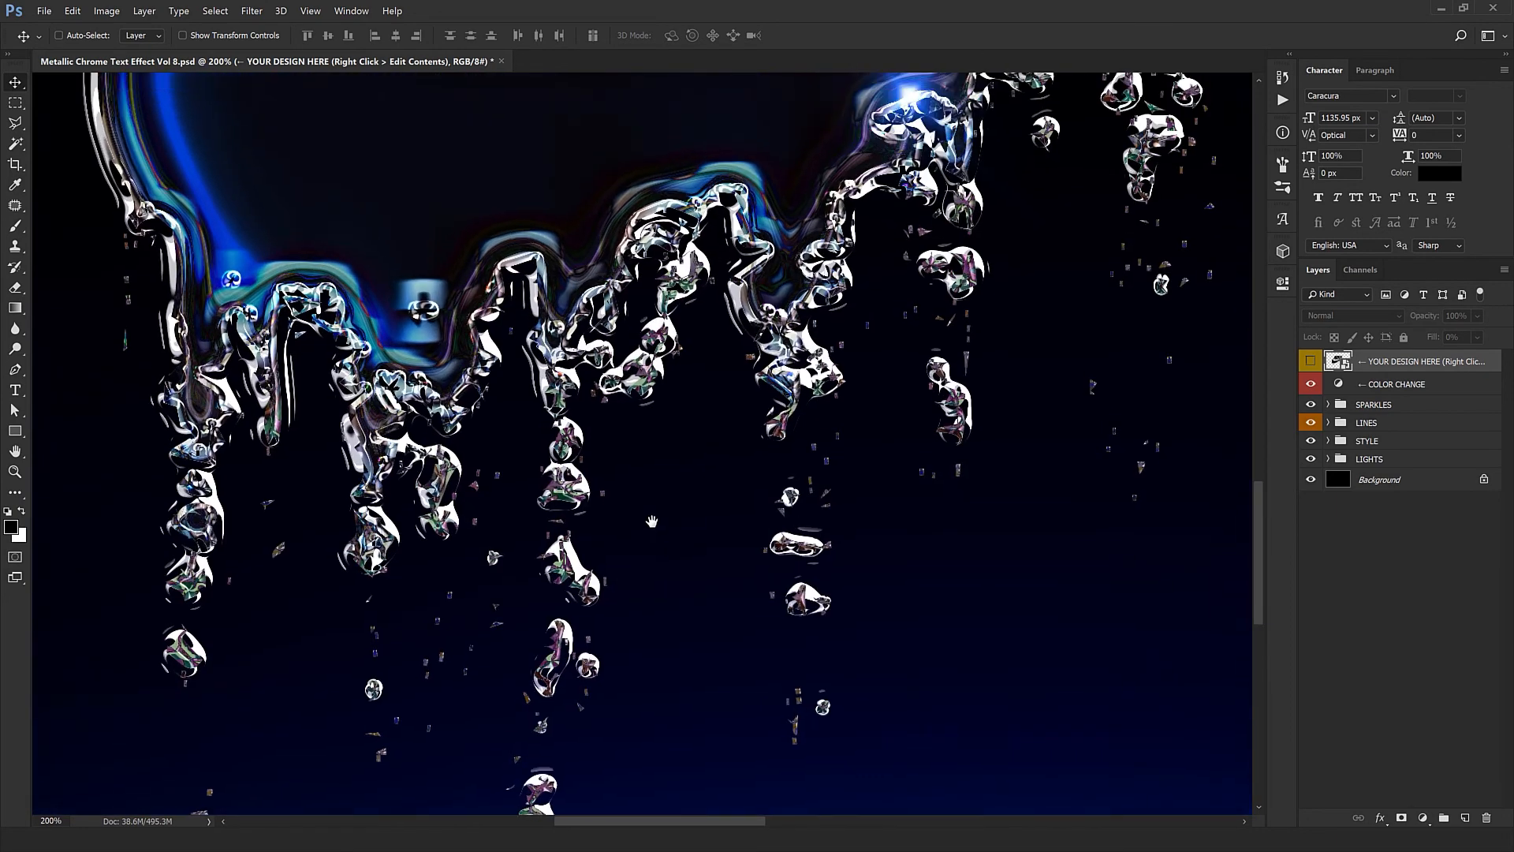
pyautogui.keyDown('alt'); pyautogui.click(650, 523); pyautogui.keyUp('alt')
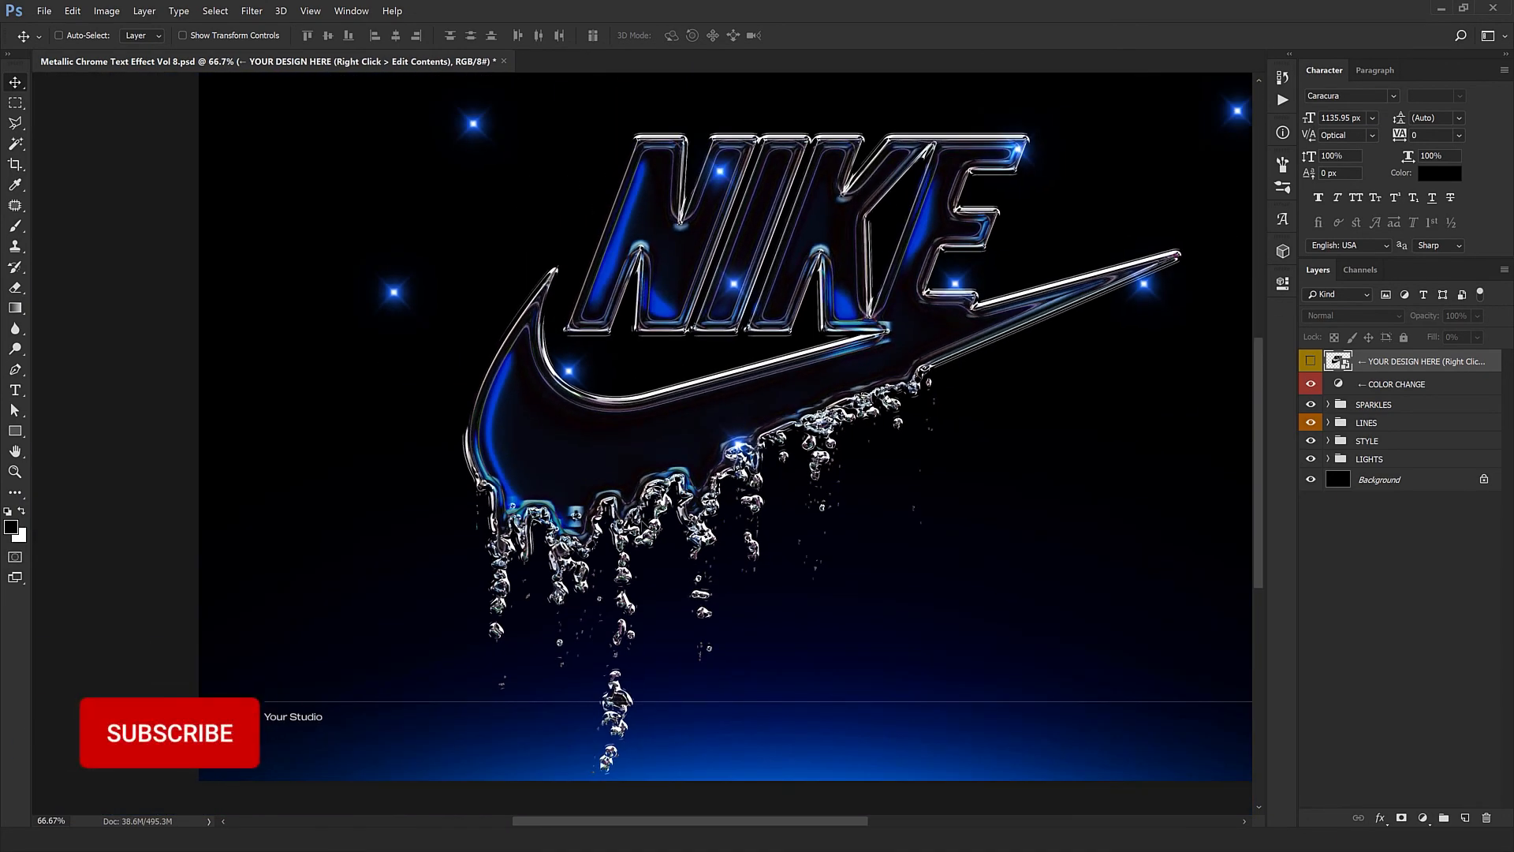
pyautogui.moveTo(834, 475); pyautogui.dragTo(815, 513)
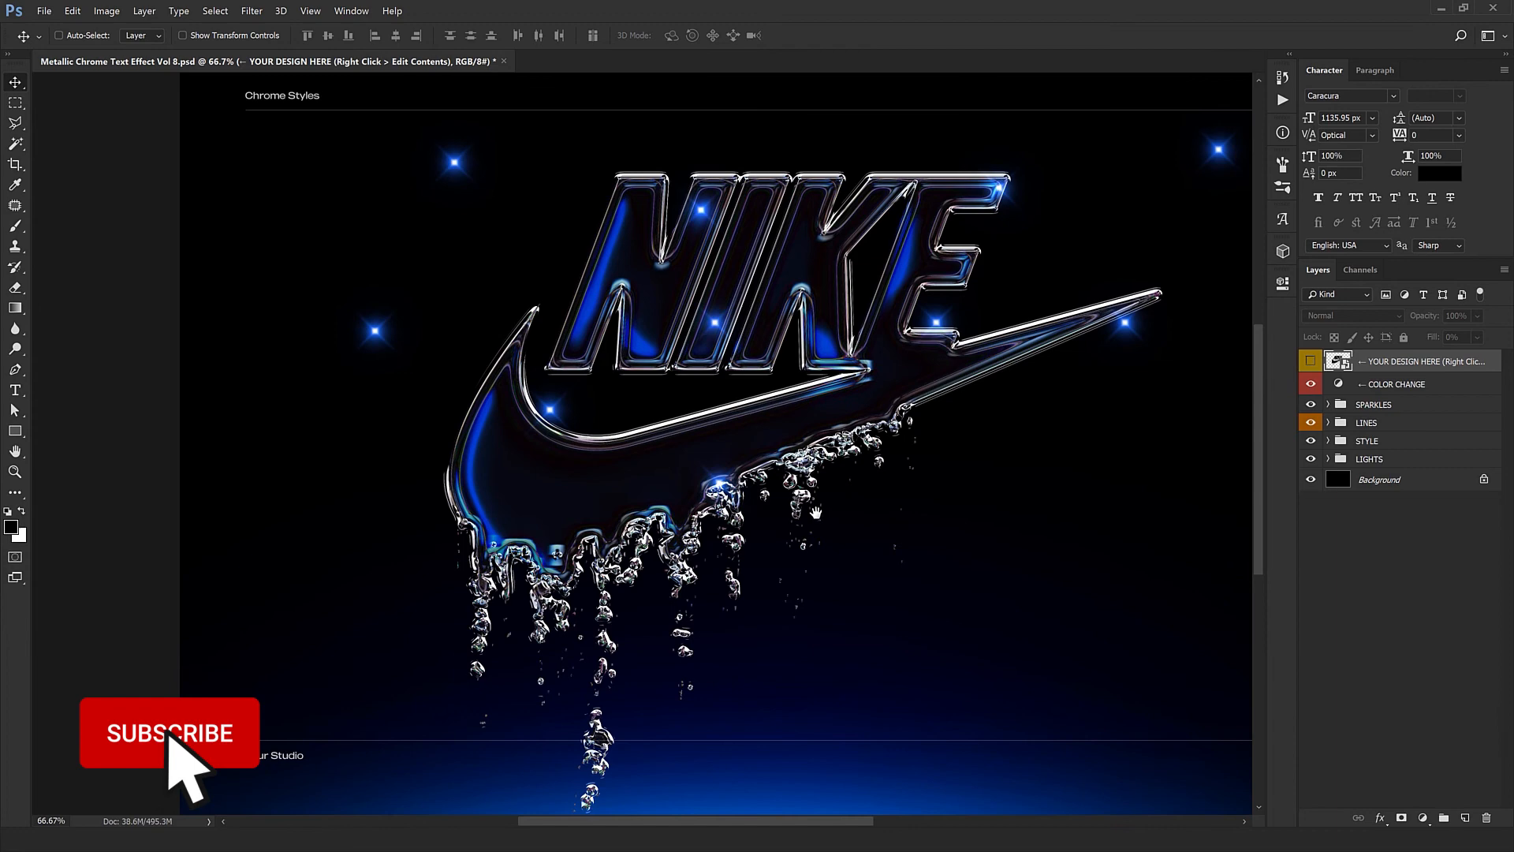
pyautogui.keyDown('alt'); pyautogui.click(773, 496); pyautogui.keyUp('alt')
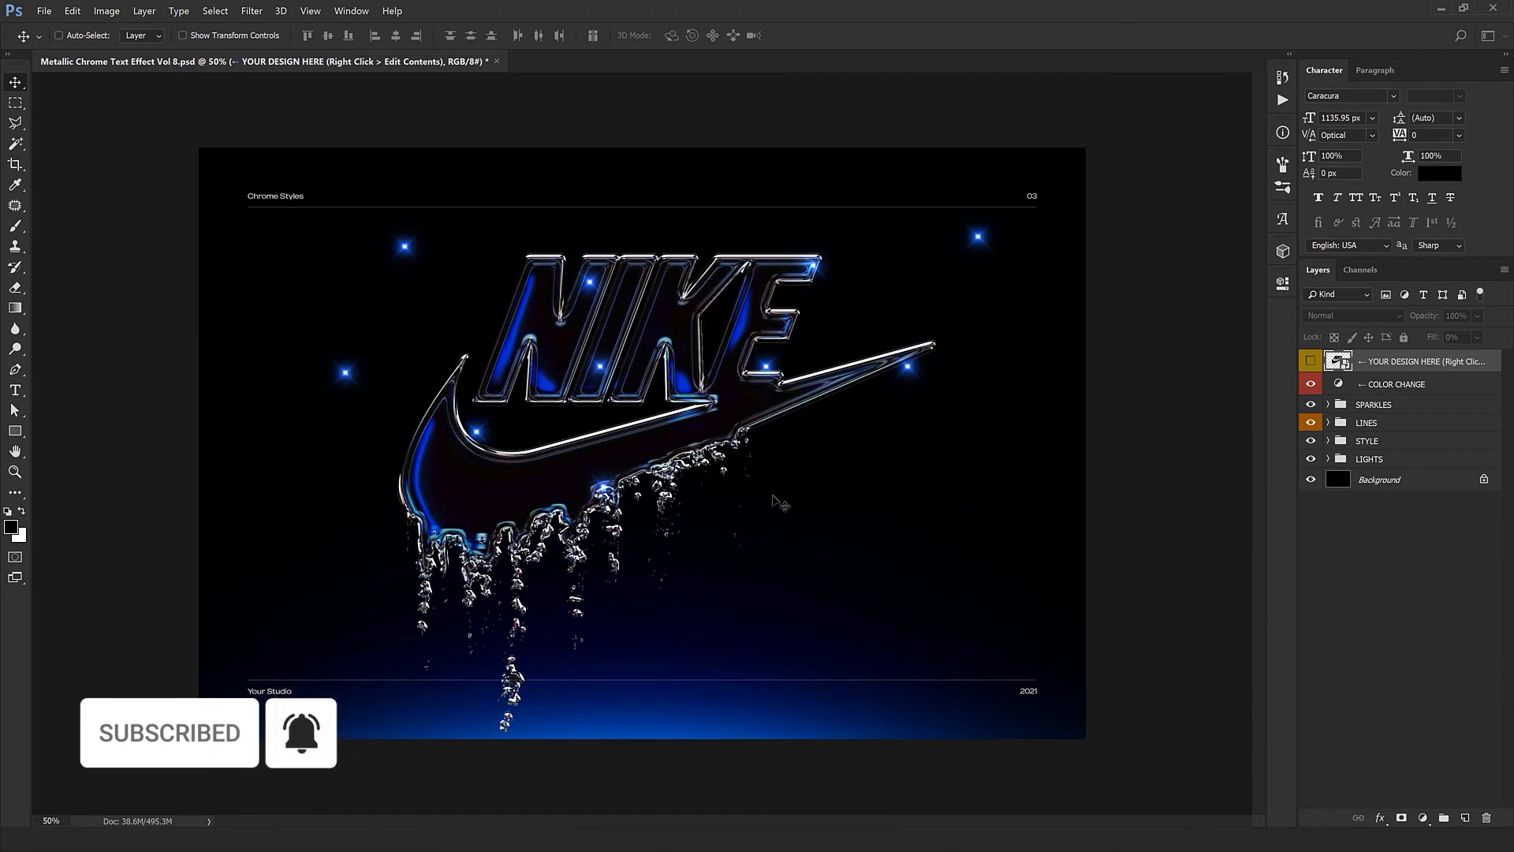